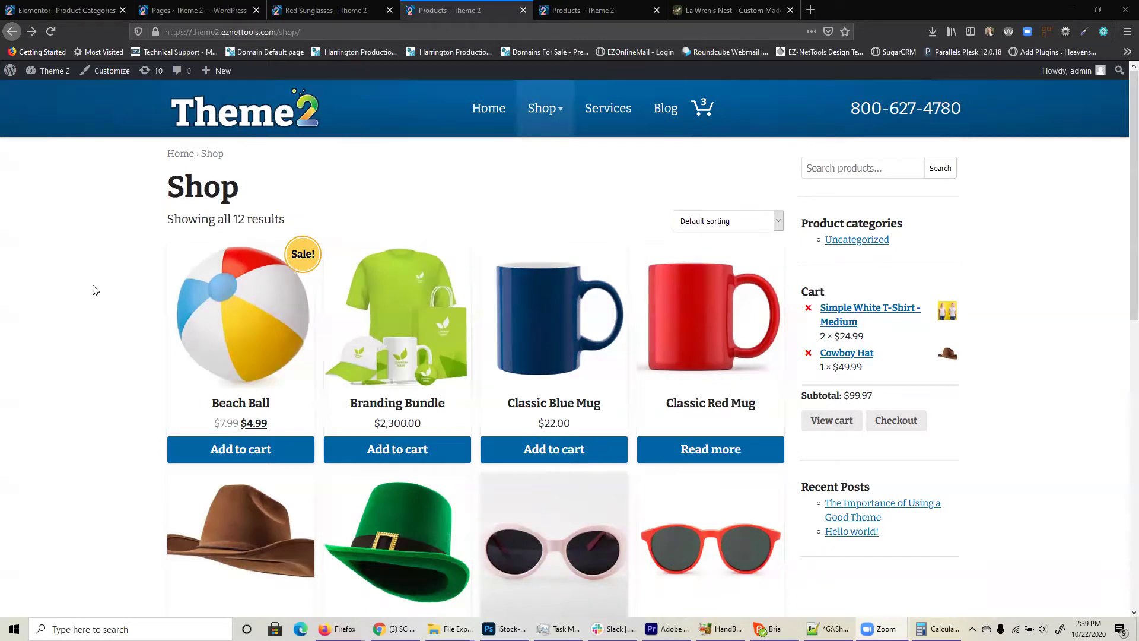
Step: Go from the Theme 2 dashboard to the Products > Categories page
scroll(105, 292, "down", 5)
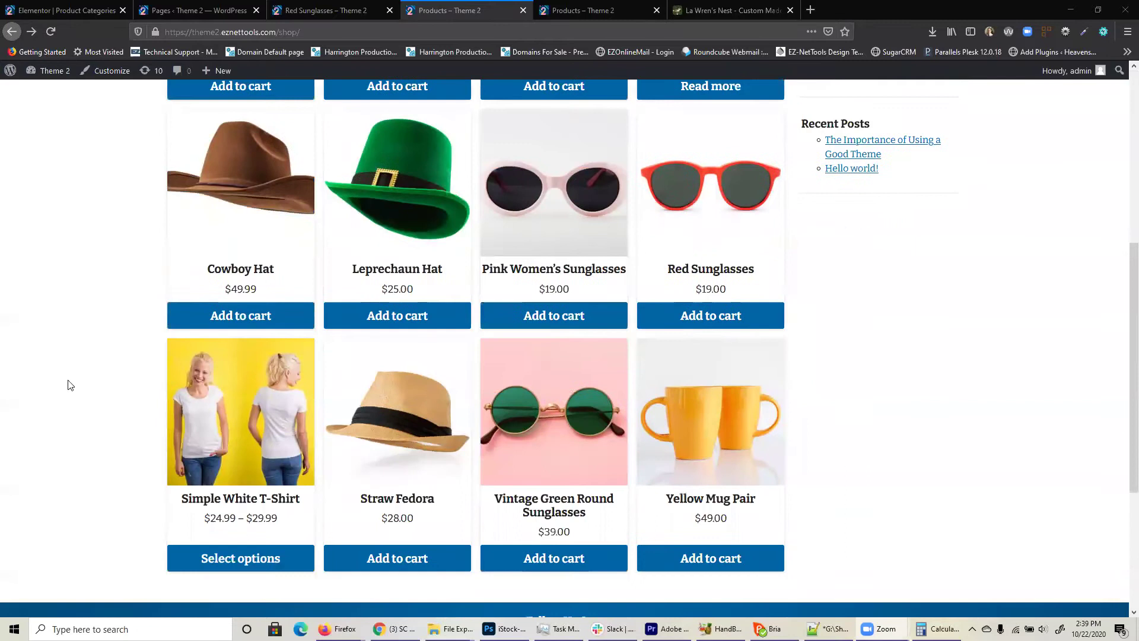
scroll(119, 375, "up", 4)
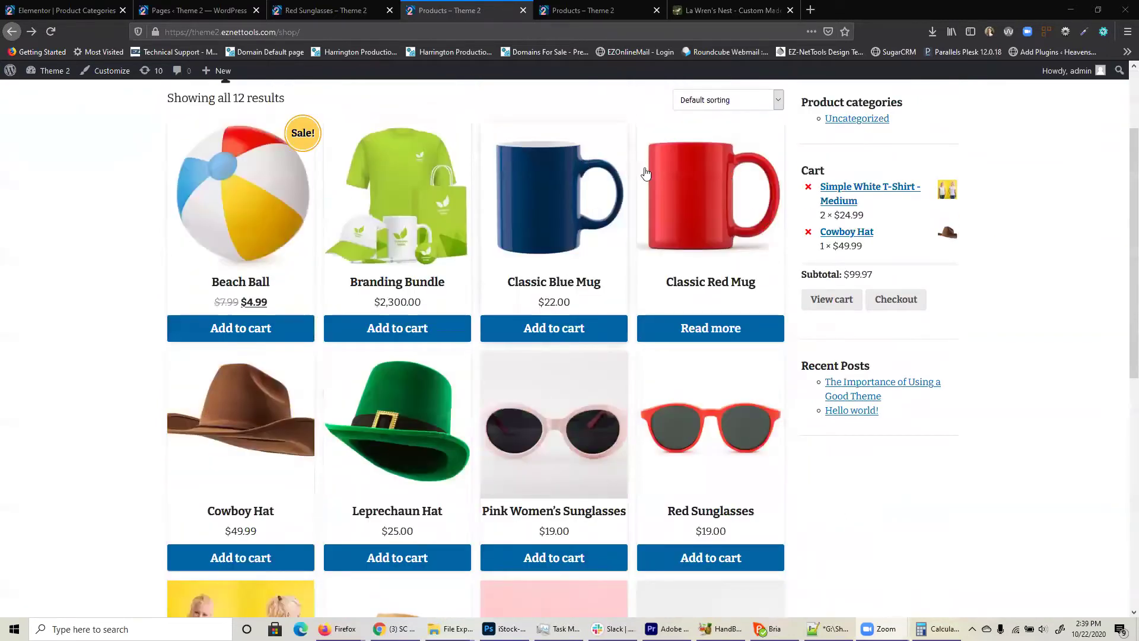
scroll(490, 392, "up", 2)
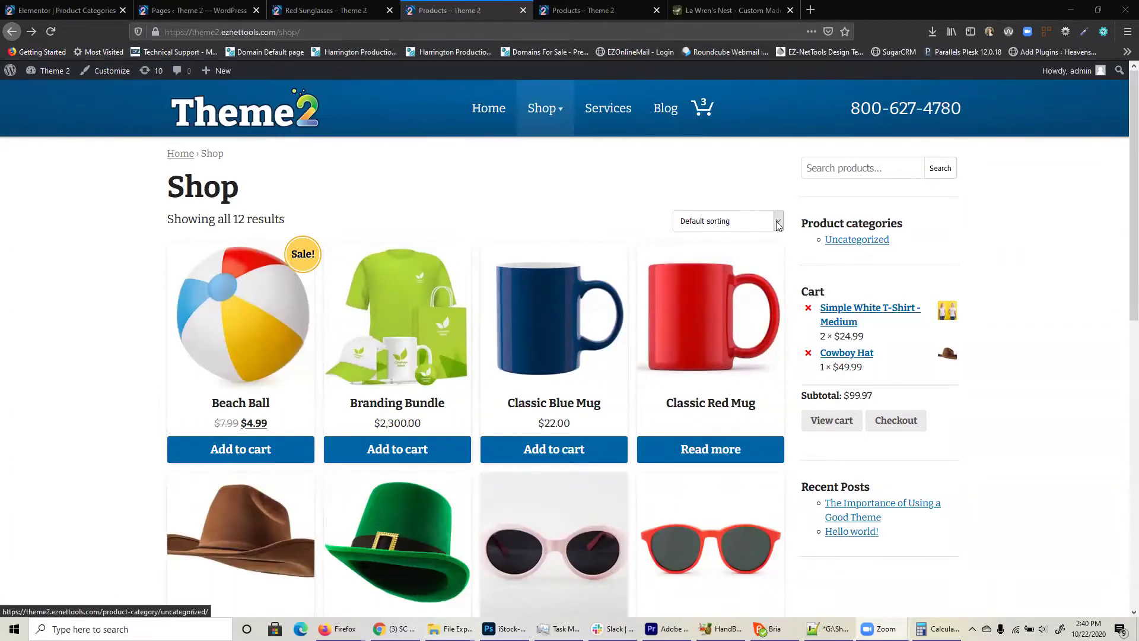
left_click(43, 72)
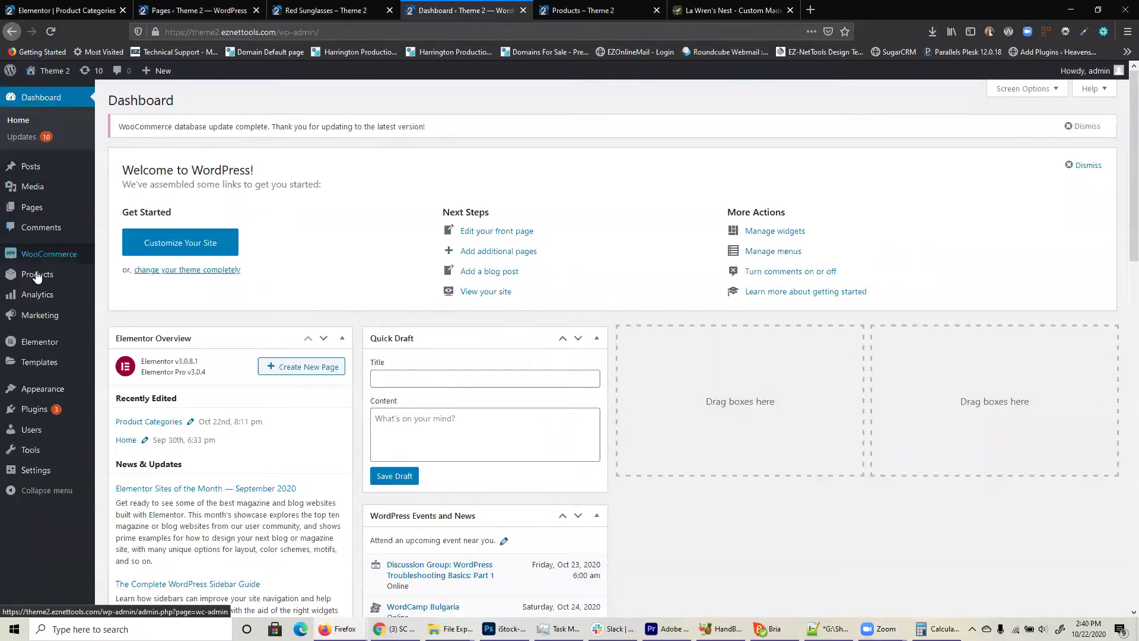
mouse_move(37, 279)
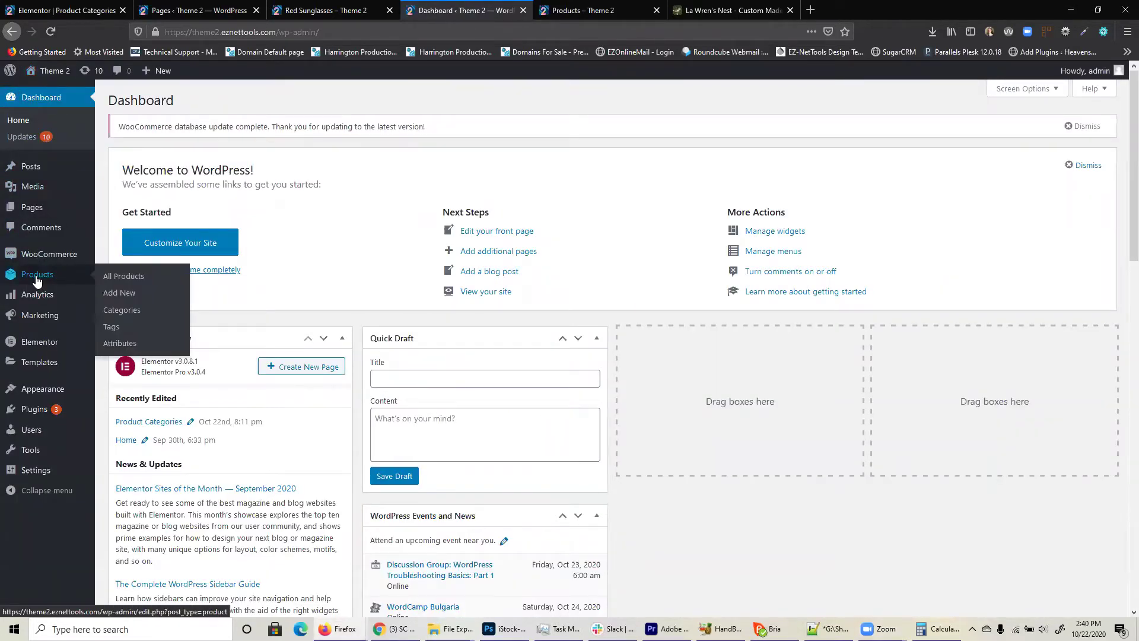
left_click(111, 313)
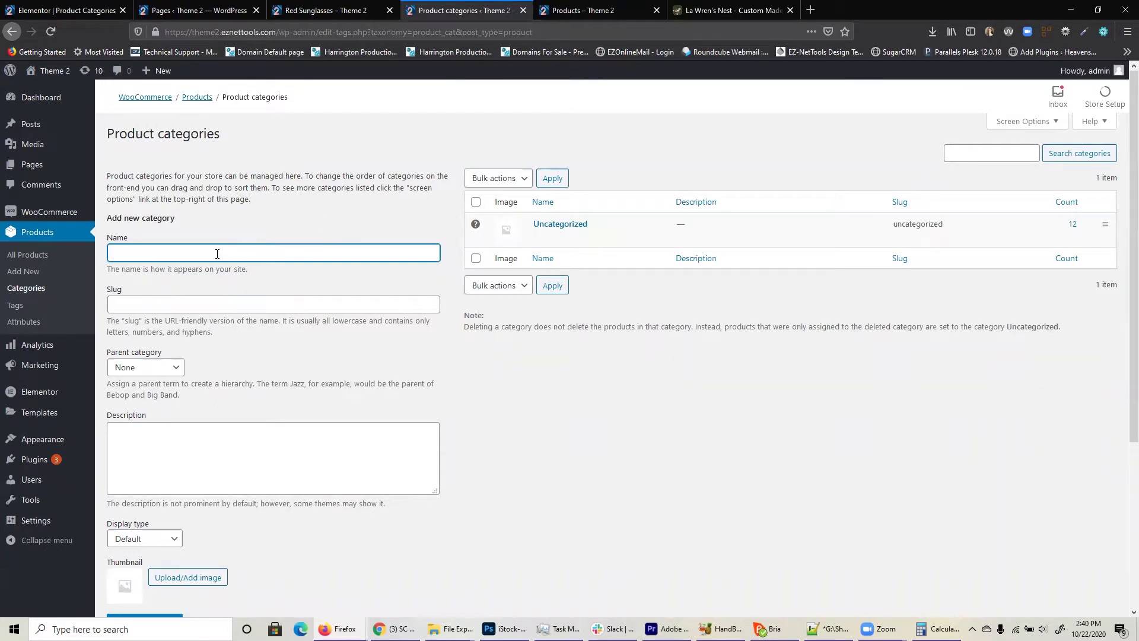
Step: Name the new category Hats and leave its slug blank
left_click(199, 252)
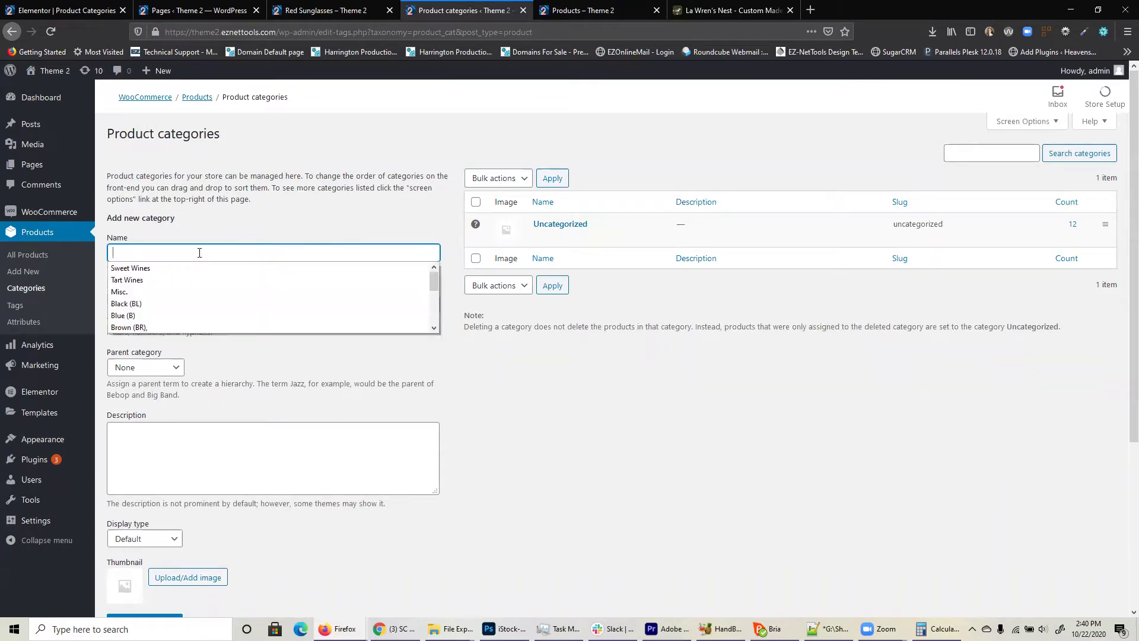
type("Hats")
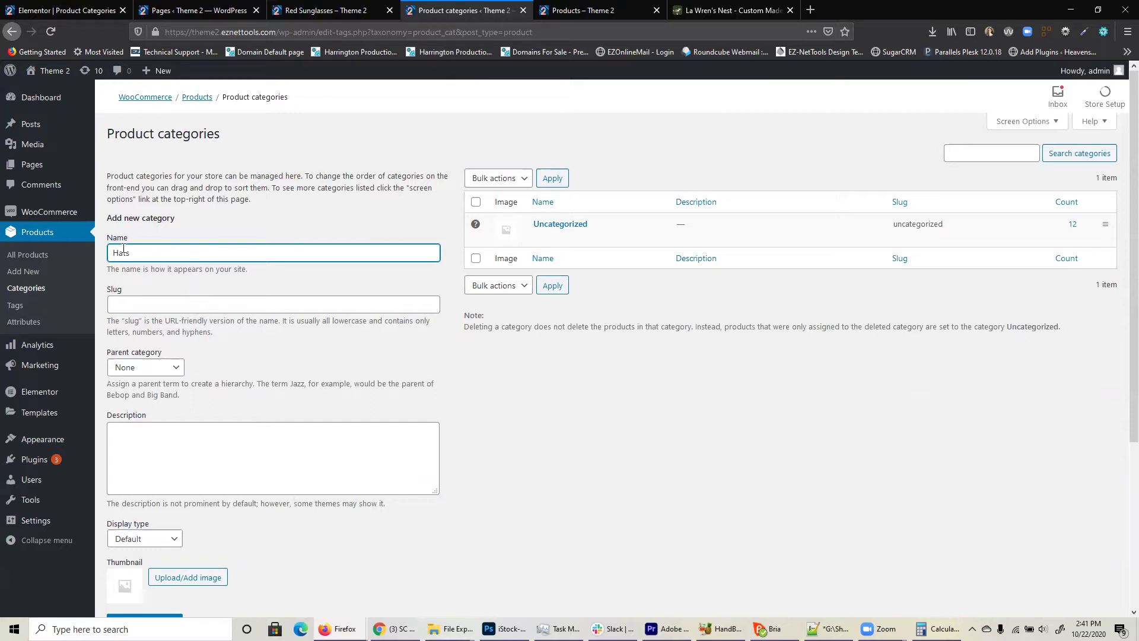
left_click(161, 306)
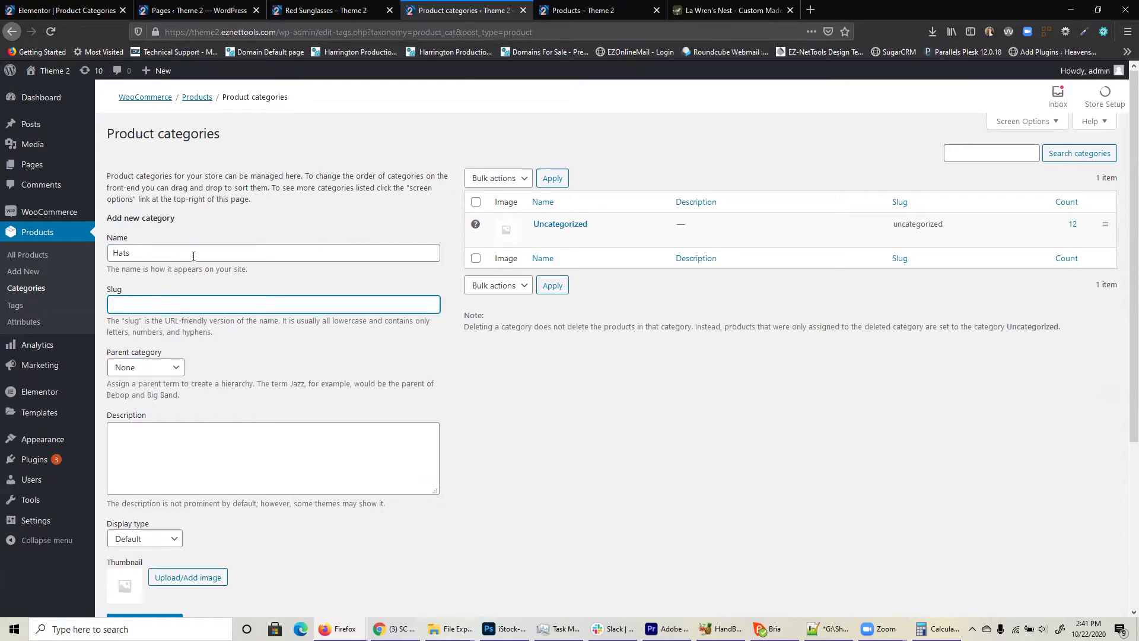
double_click(167, 256)
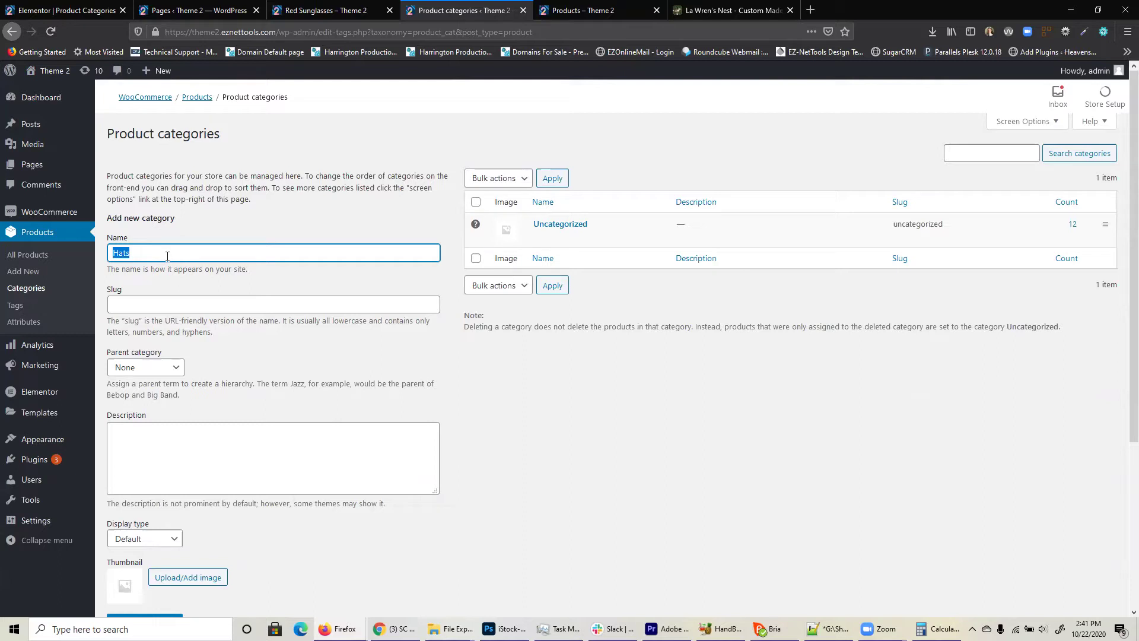
left_click(171, 304)
type("hats")
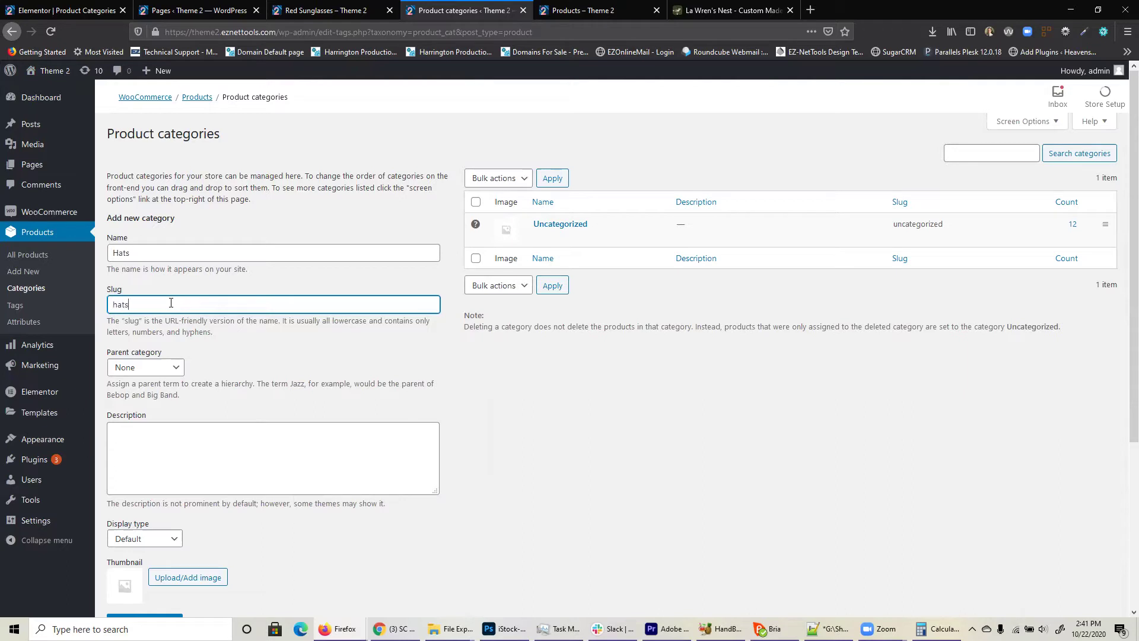
key("BackSpace")
key("BackSpace")
key("BackSpace")
left_click(181, 487)
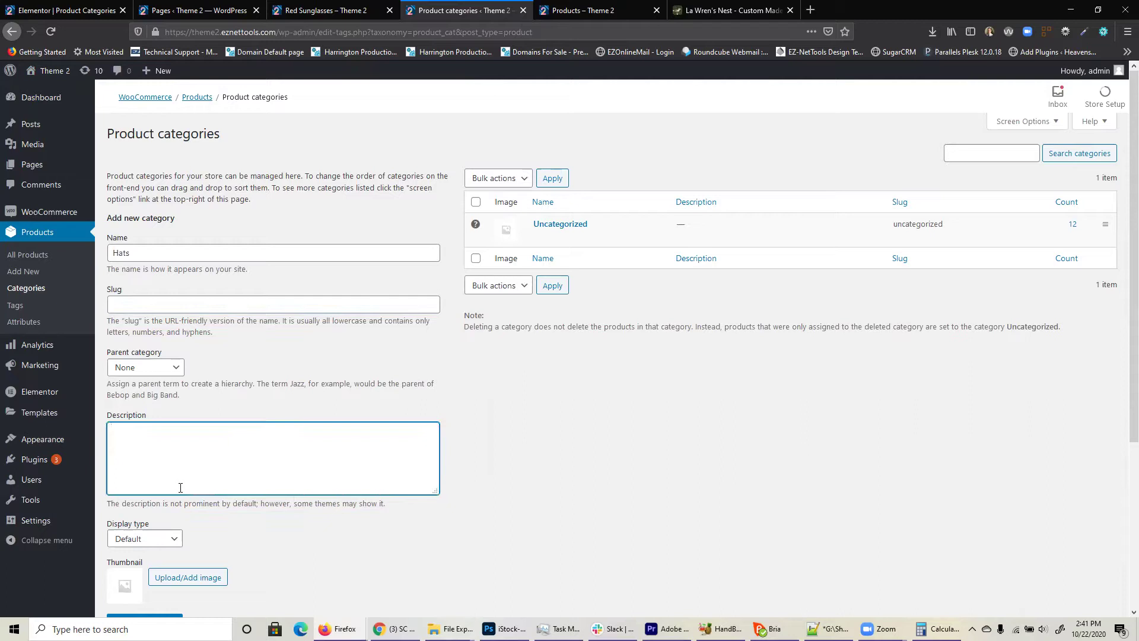
left_click(201, 307)
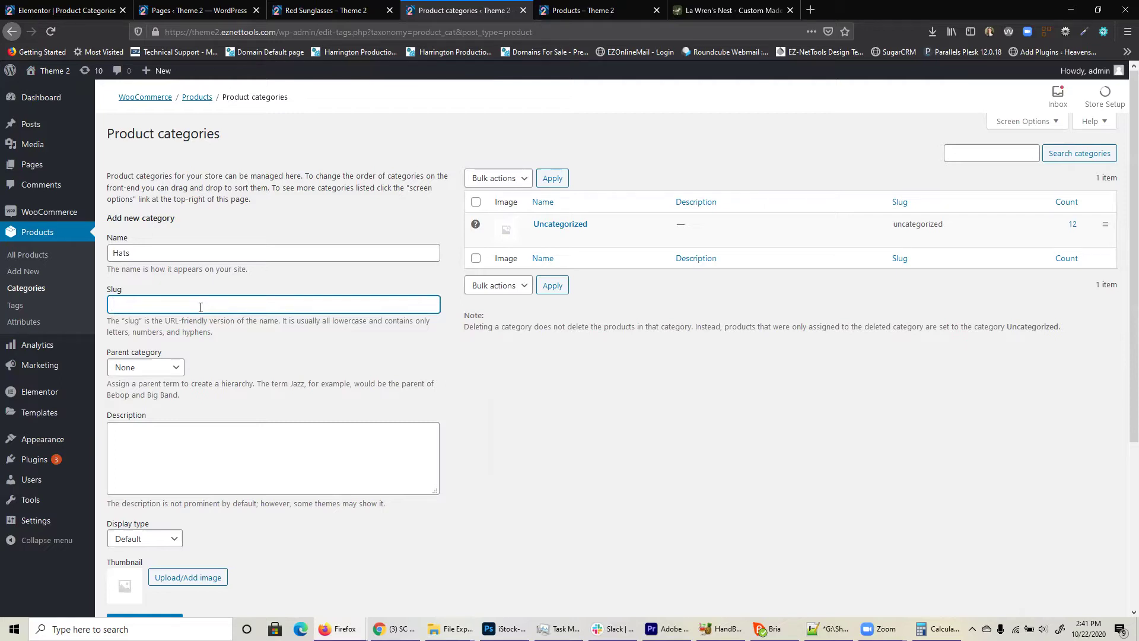
Step: Keep Parent category as None and enter the description 'an assortment of hats.'
left_click(183, 443)
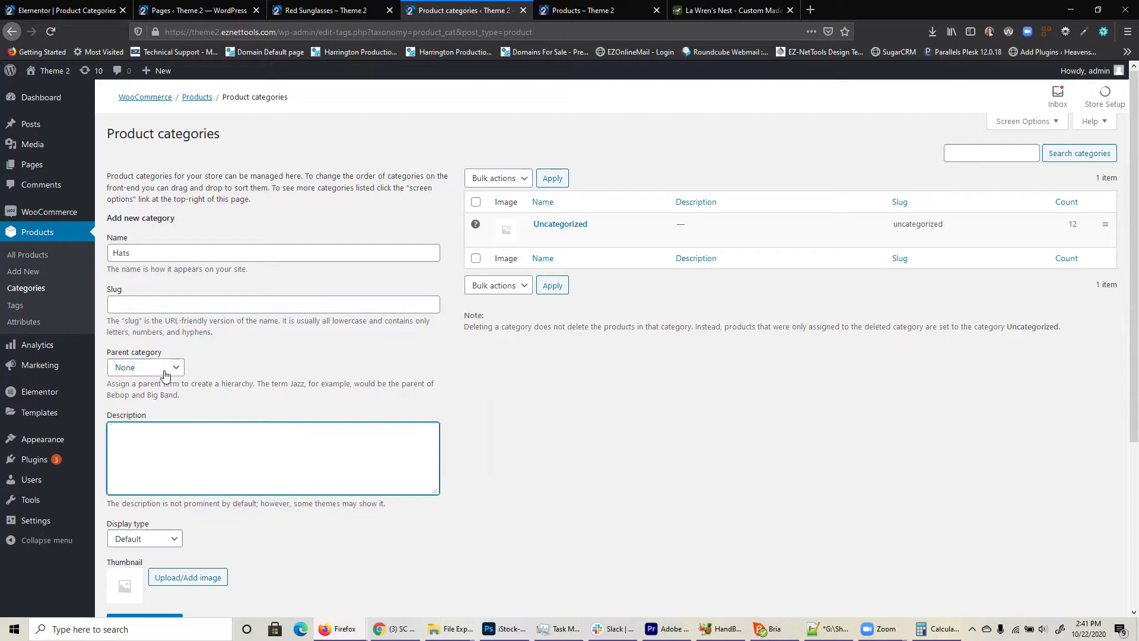
left_click(165, 374)
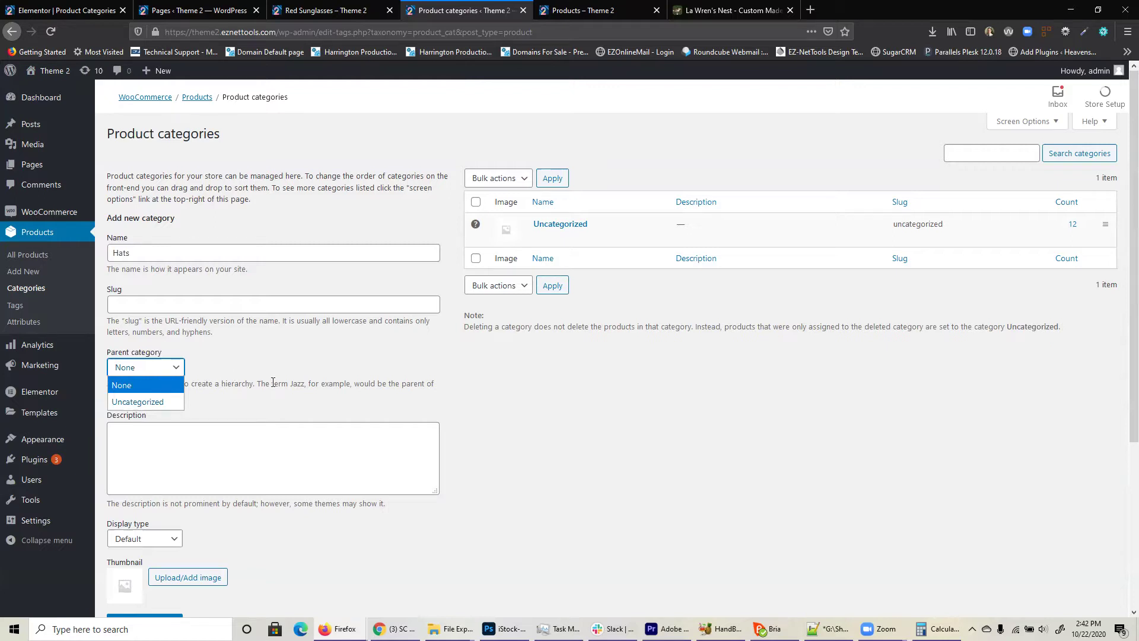
left_click(212, 455)
left_click(210, 459)
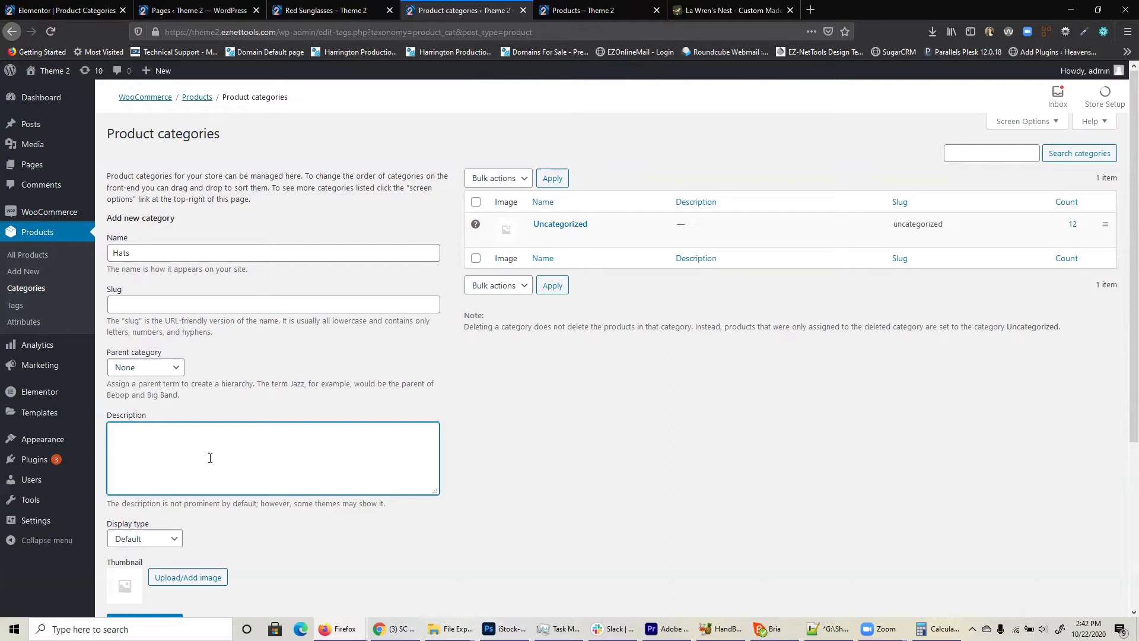
type("an assortment of hats.")
scroll(206, 444, "down", 1)
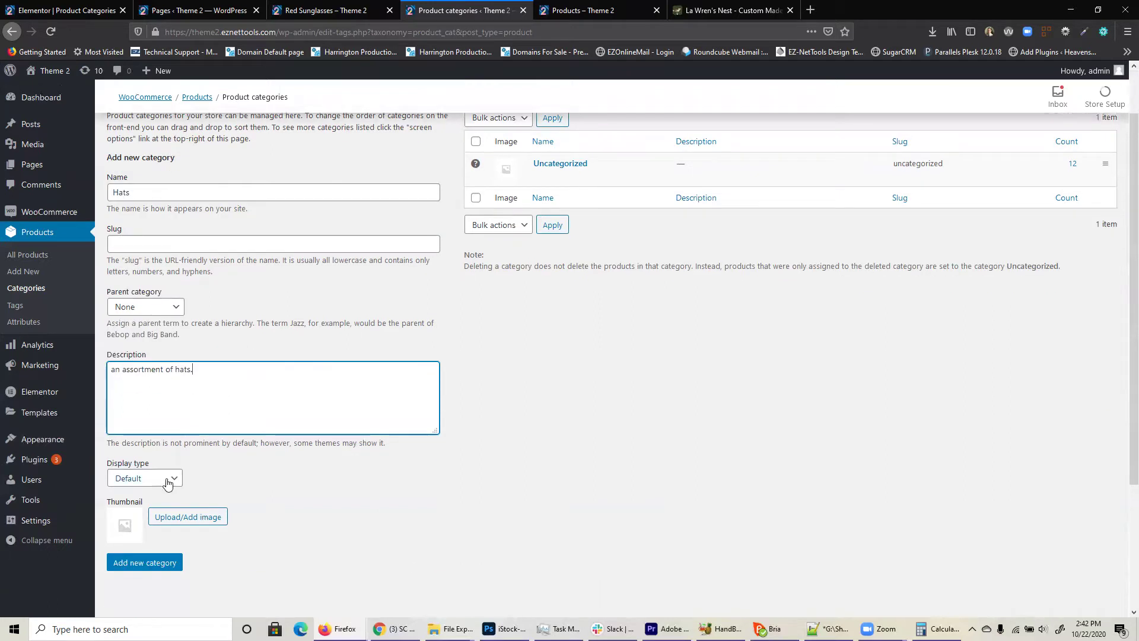
left_click(167, 484)
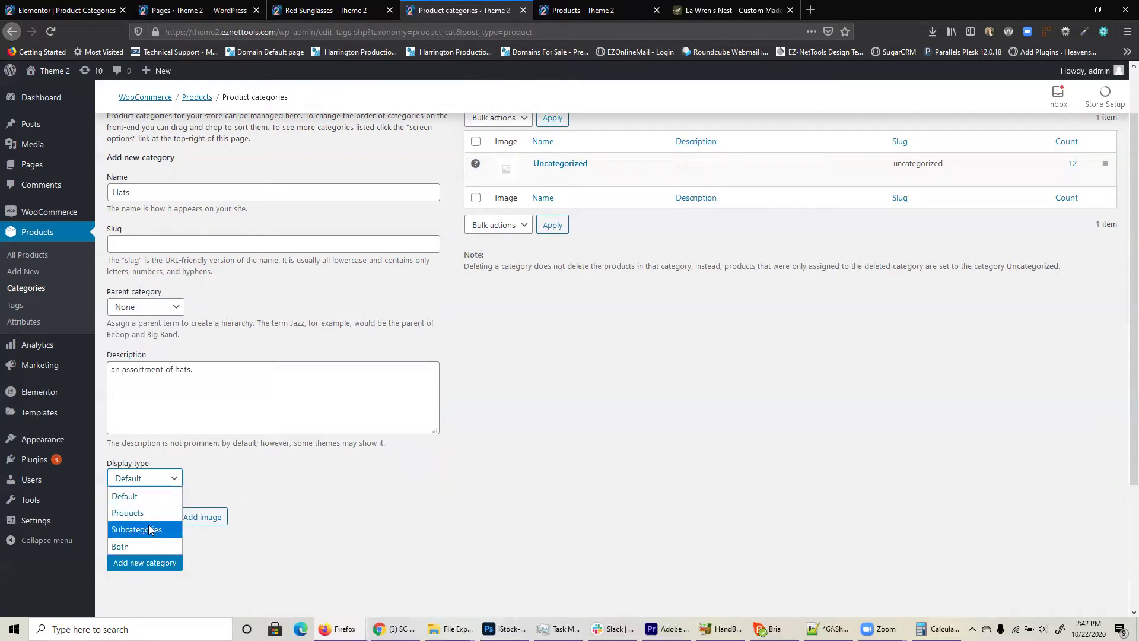
left_click(150, 496)
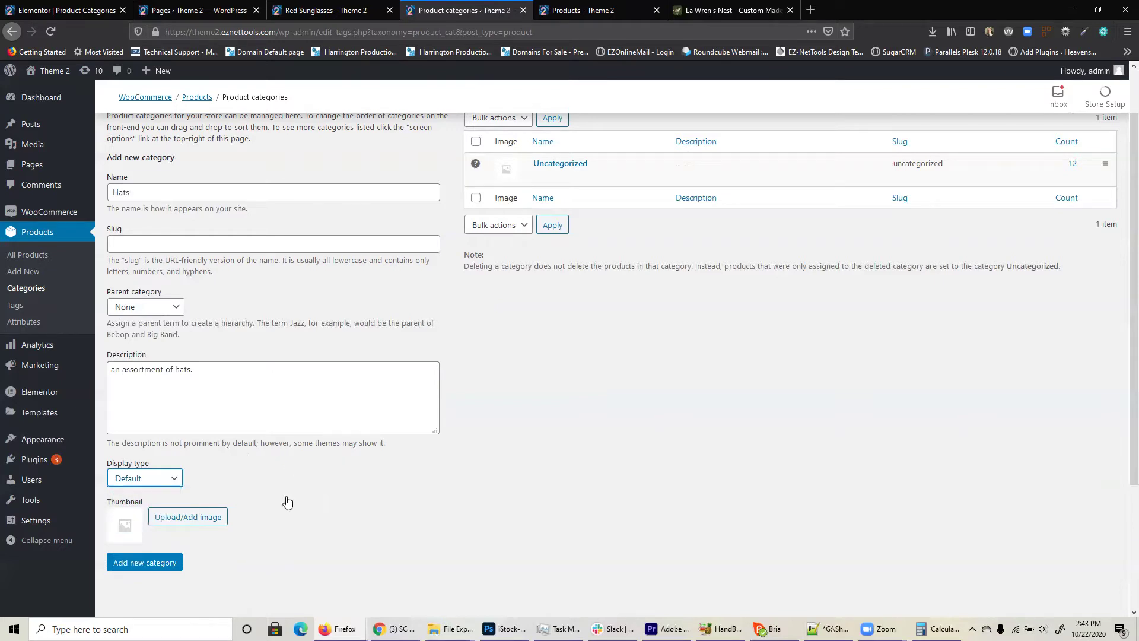
left_click(170, 477)
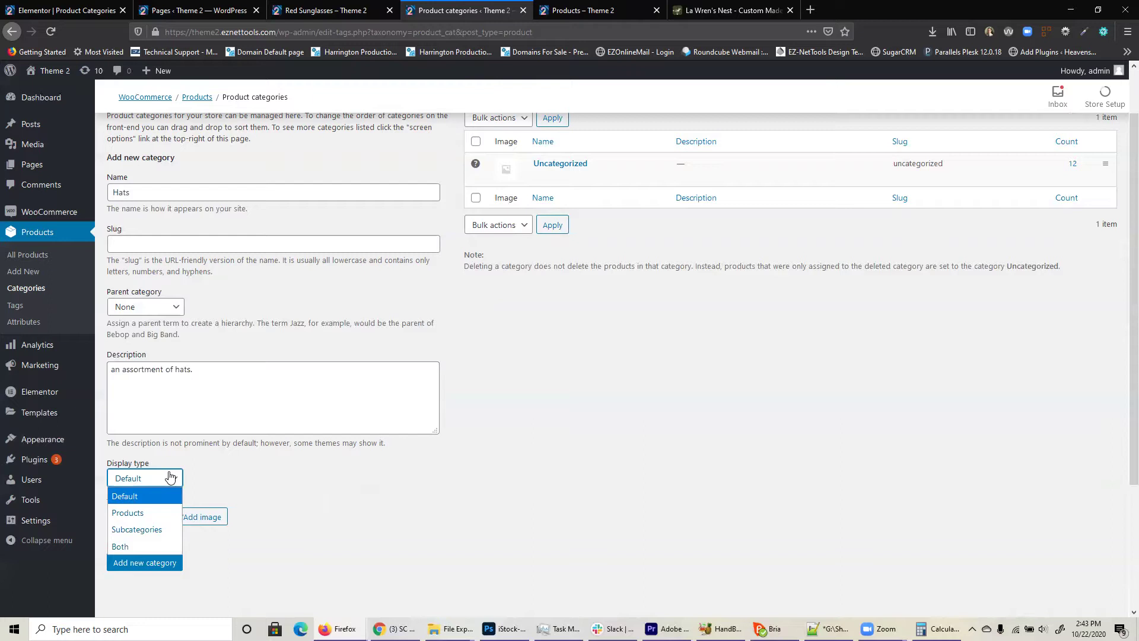
left_click(248, 471)
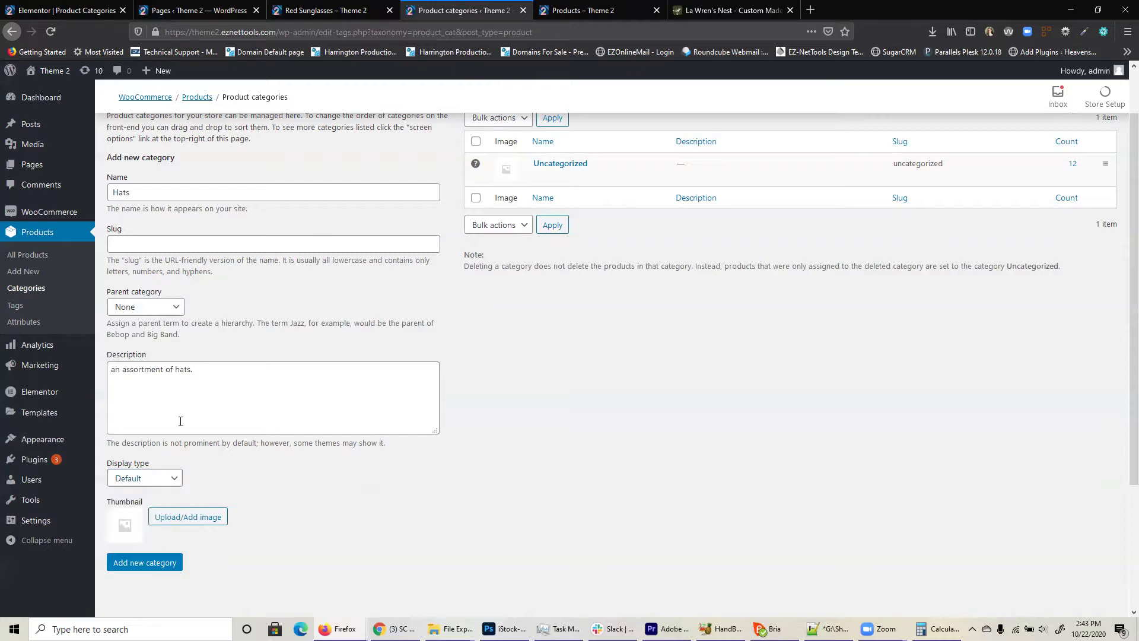
Step: Upload hat-stack.jpg with alt text 'stack of hats.' and use it as the Hats thumbnail
left_click(189, 517)
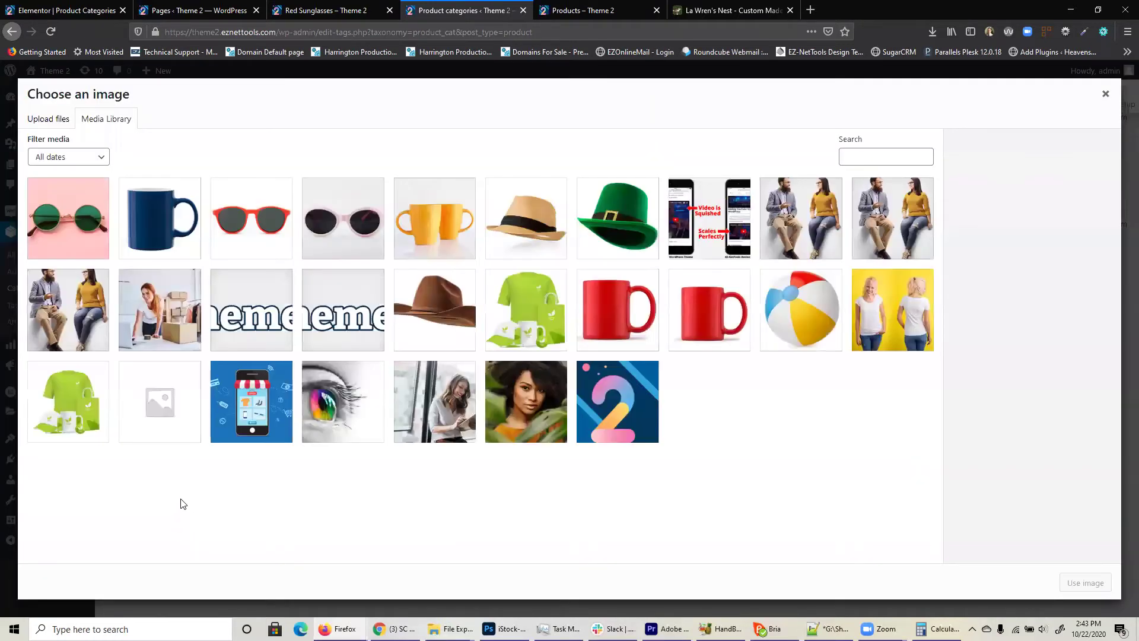
mouse_move(454, 624)
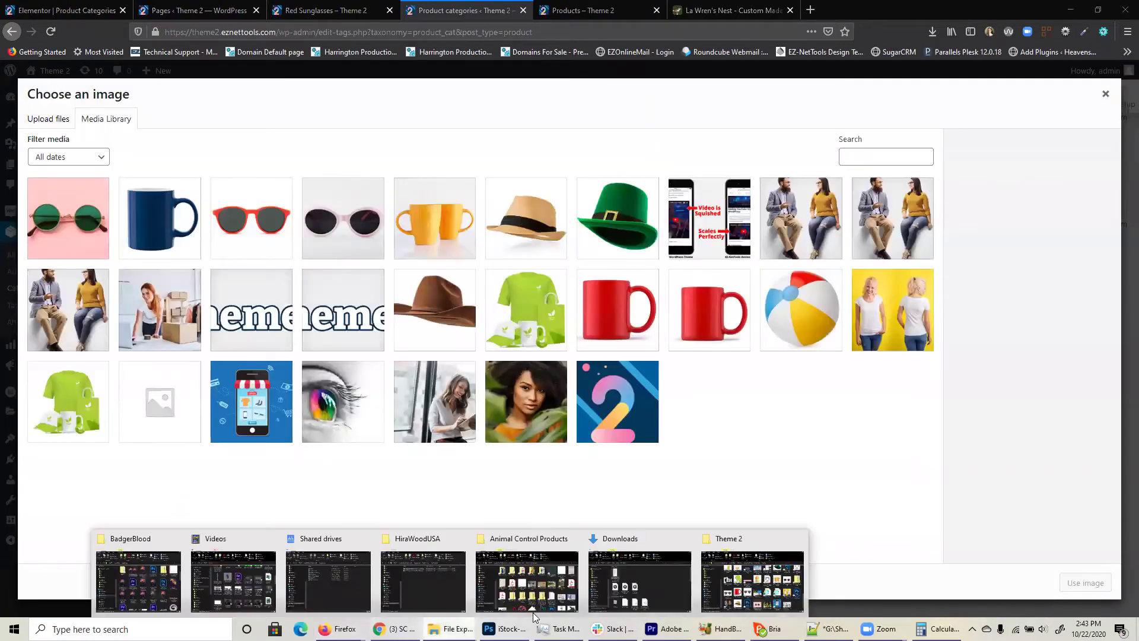
left_click(763, 577)
scroll(680, 398, "up", 5)
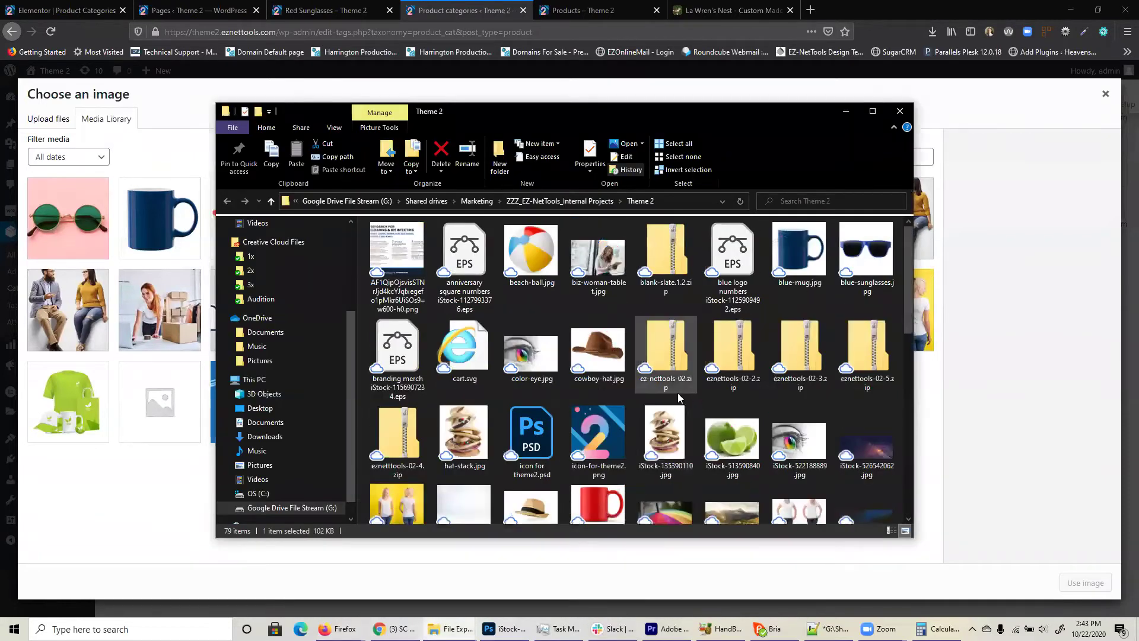
scroll(680, 397, "down", 3)
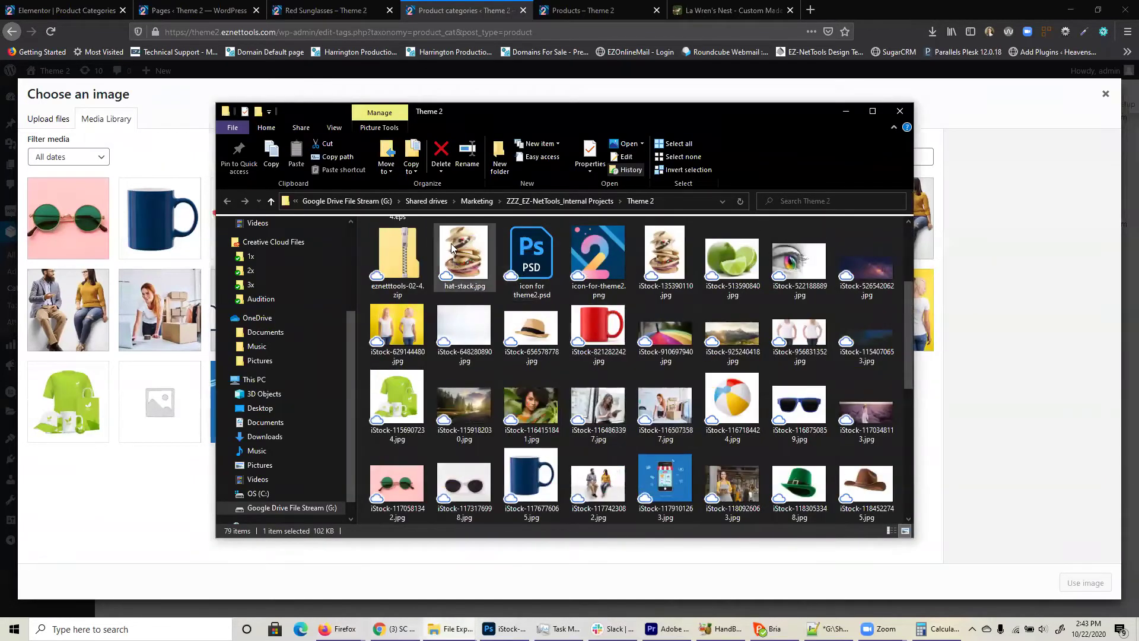
left_click_drag(451, 248, 171, 102)
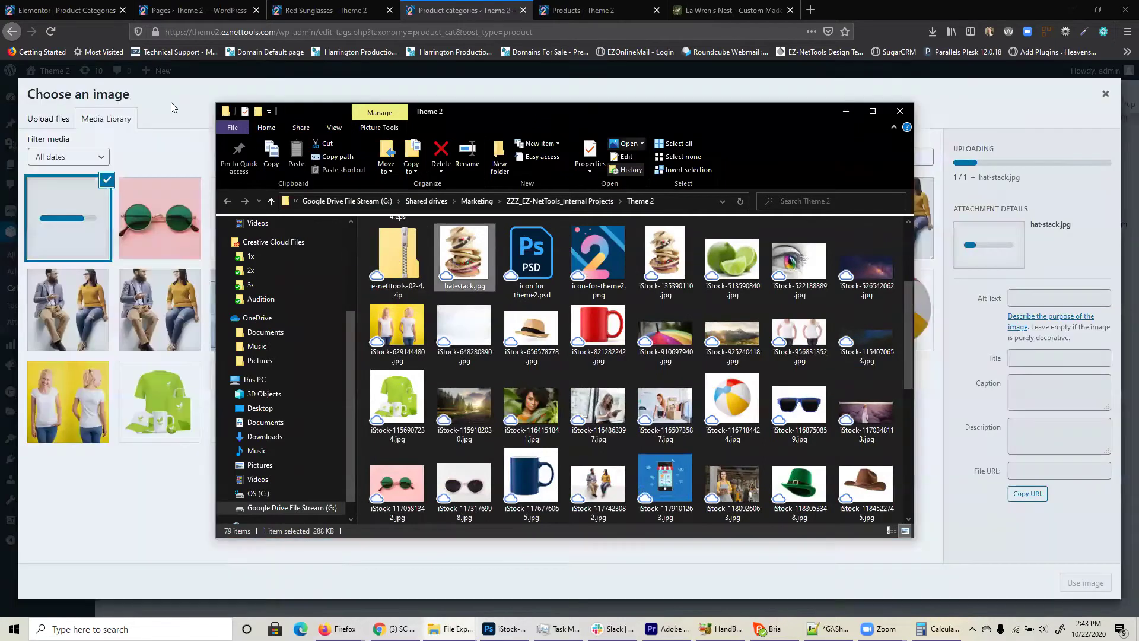
left_click(187, 110)
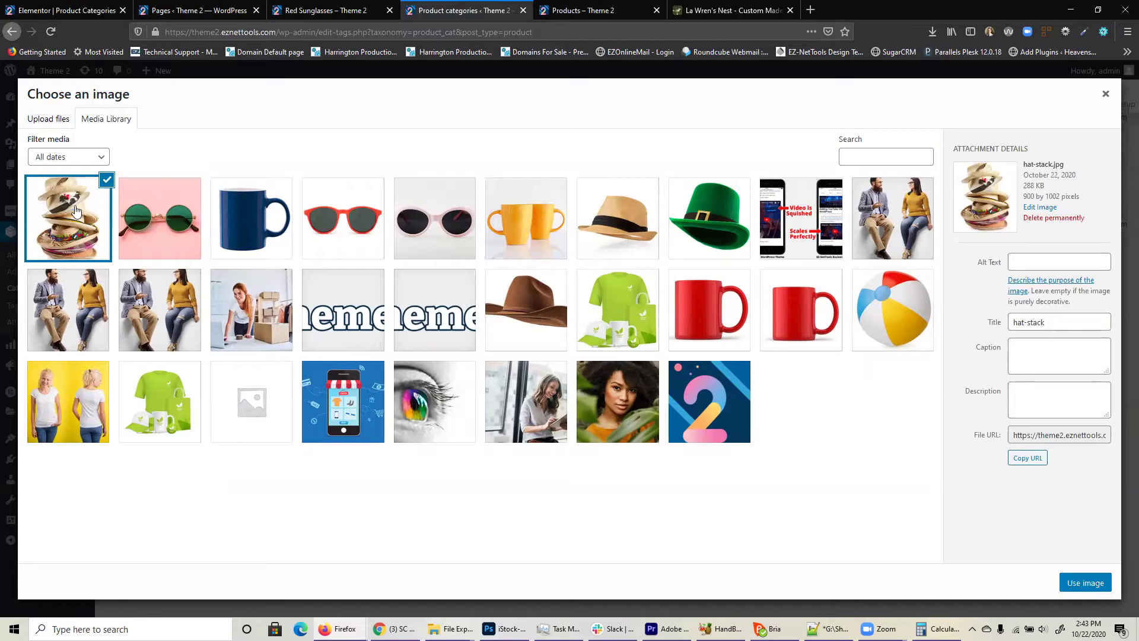
left_click(1035, 257)
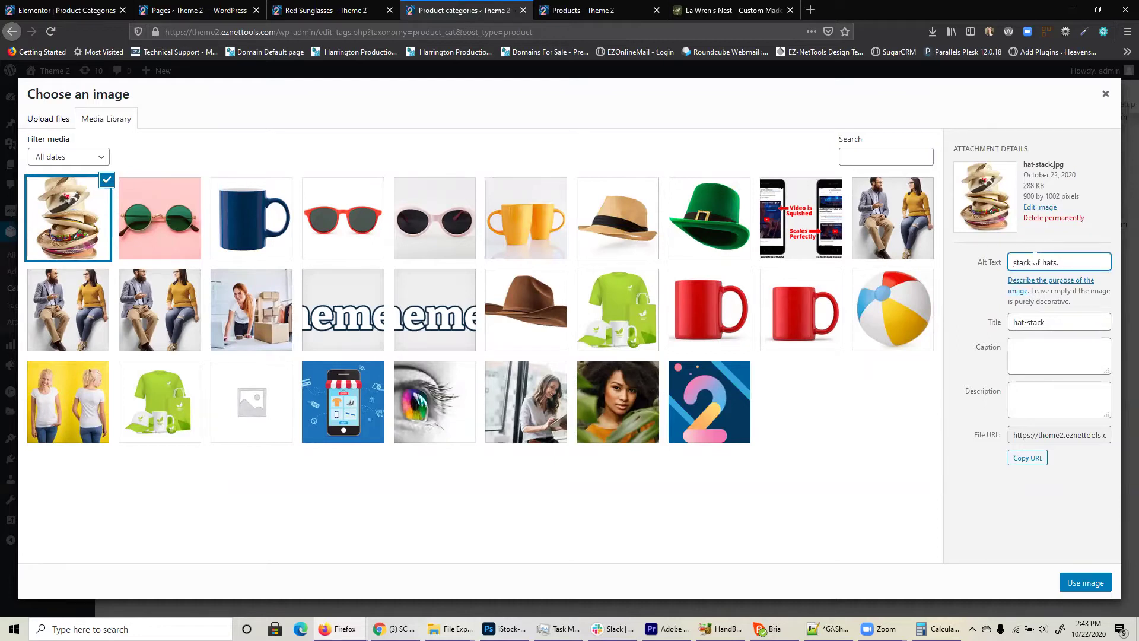
left_click(1086, 583)
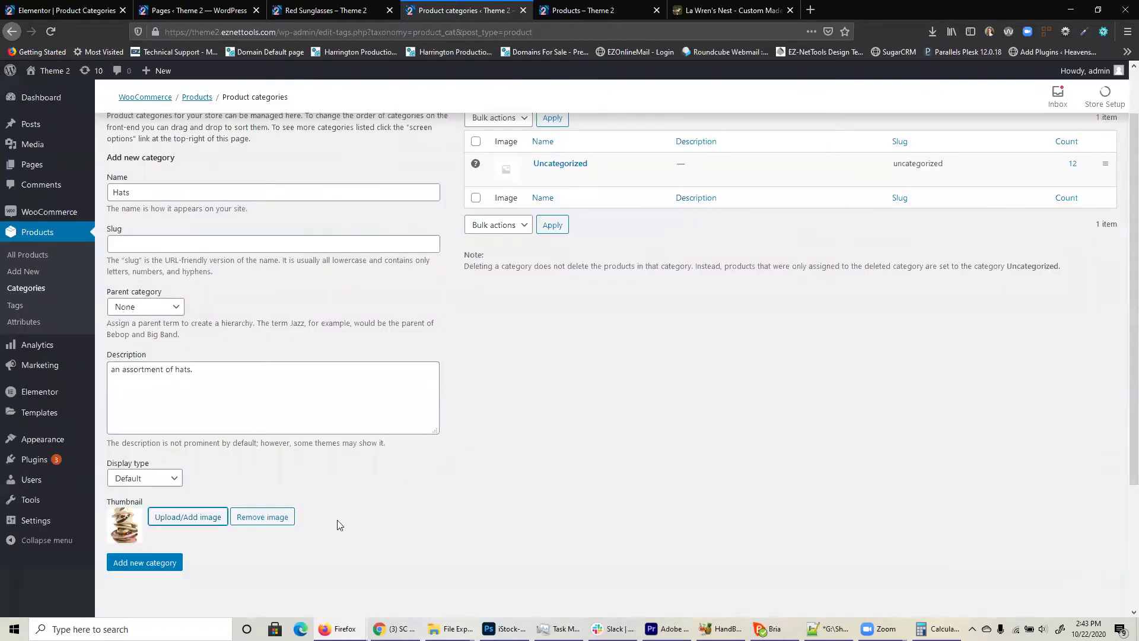
Step: Add the Hats category and return to the top of the category list
left_click(138, 566)
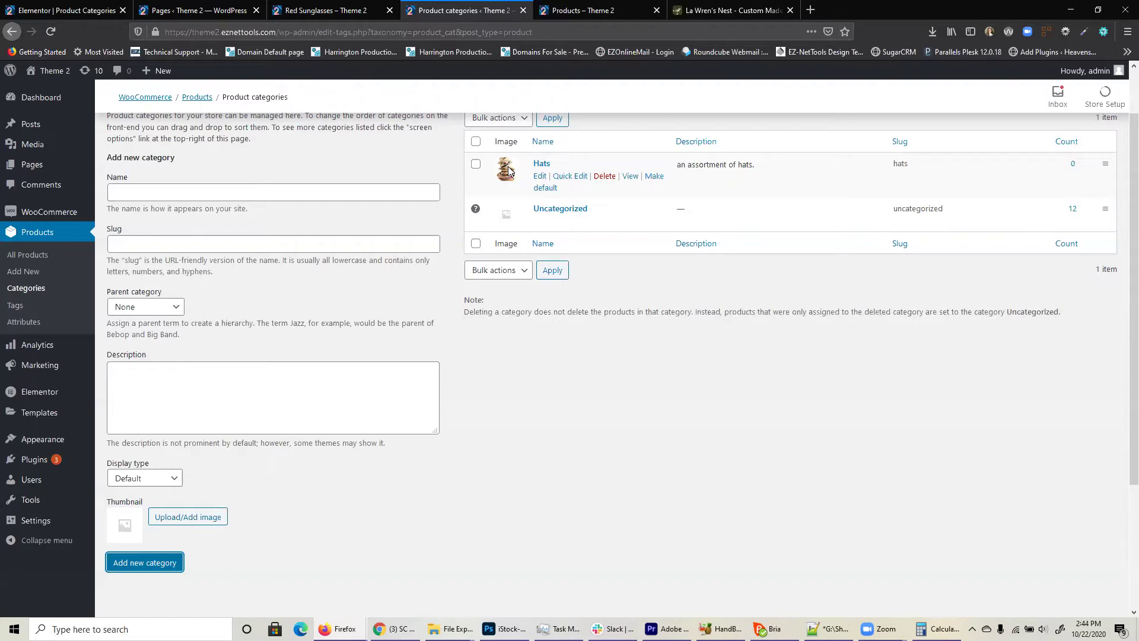
scroll(478, 207, "up", 2)
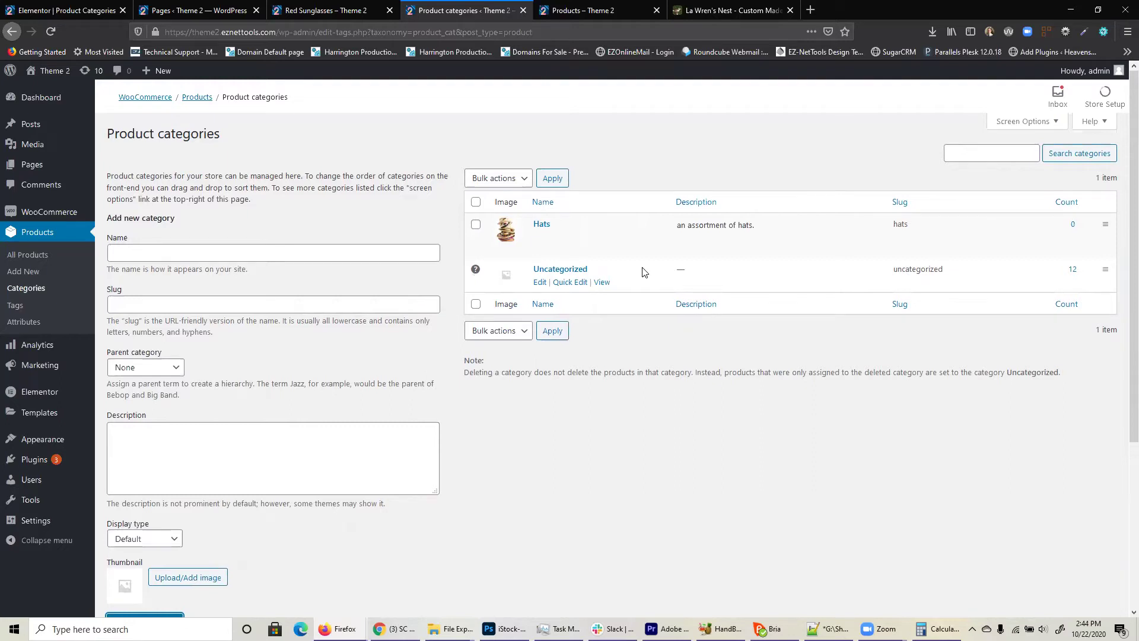
mouse_move(59, 71)
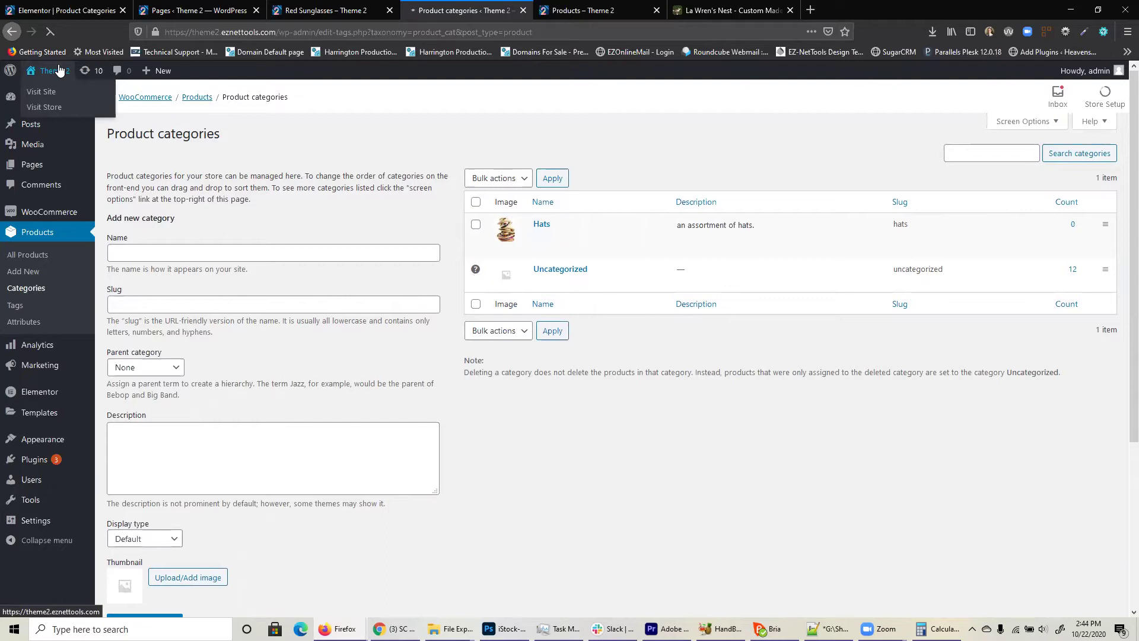
Step: On the storefront, confirm the Hats category page is empty, then go back to Shop for Cowboy Hat
left_click(59, 71)
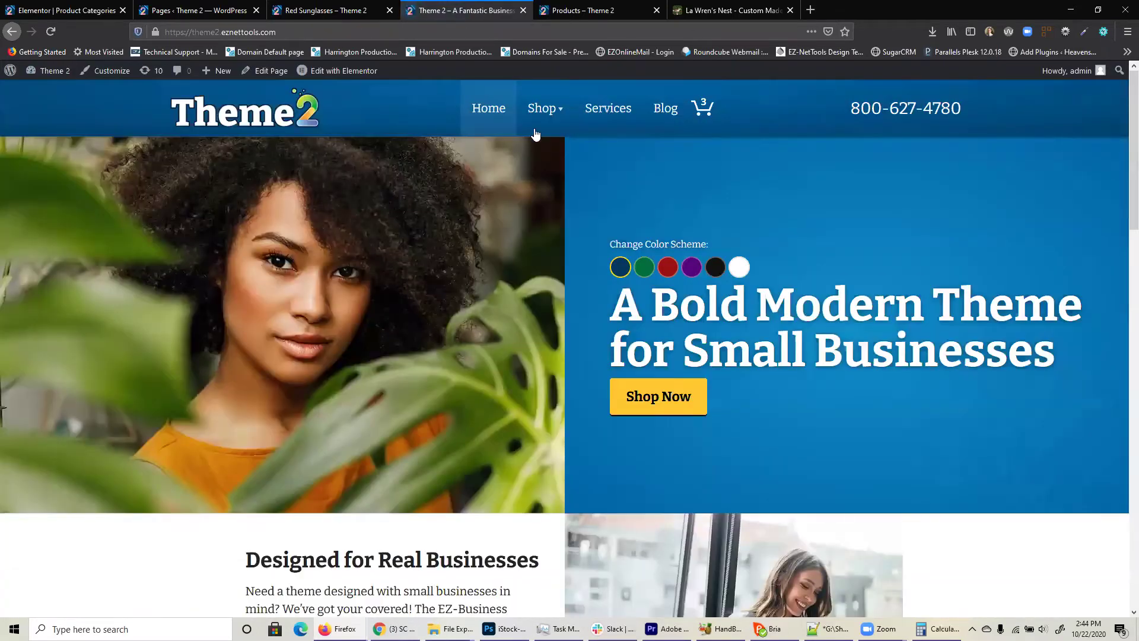
left_click(540, 122)
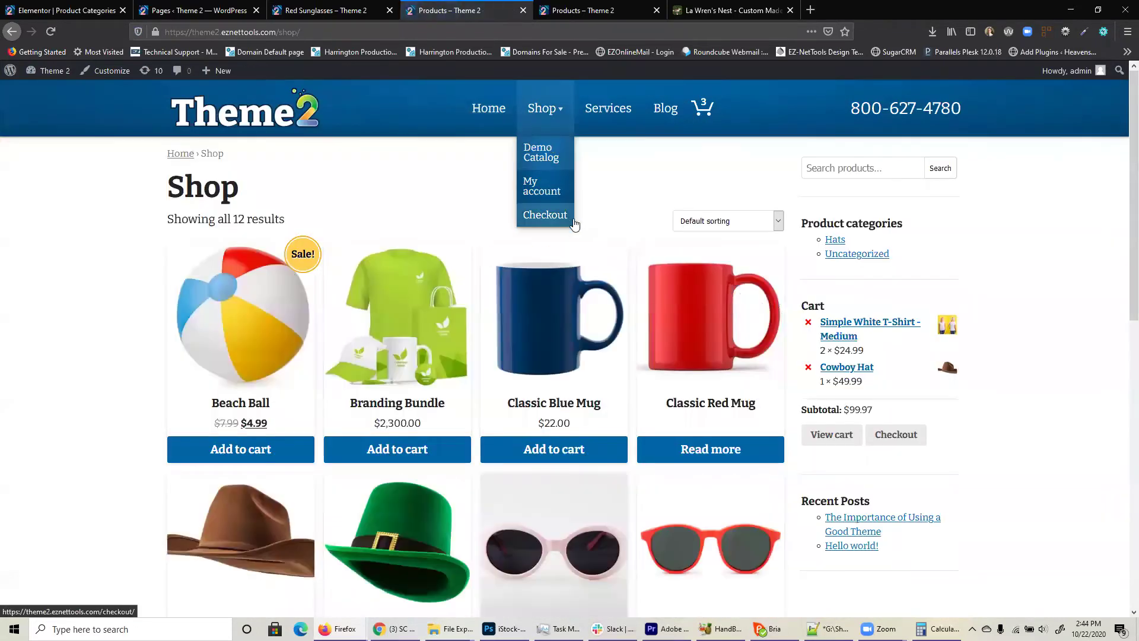
left_click(838, 241)
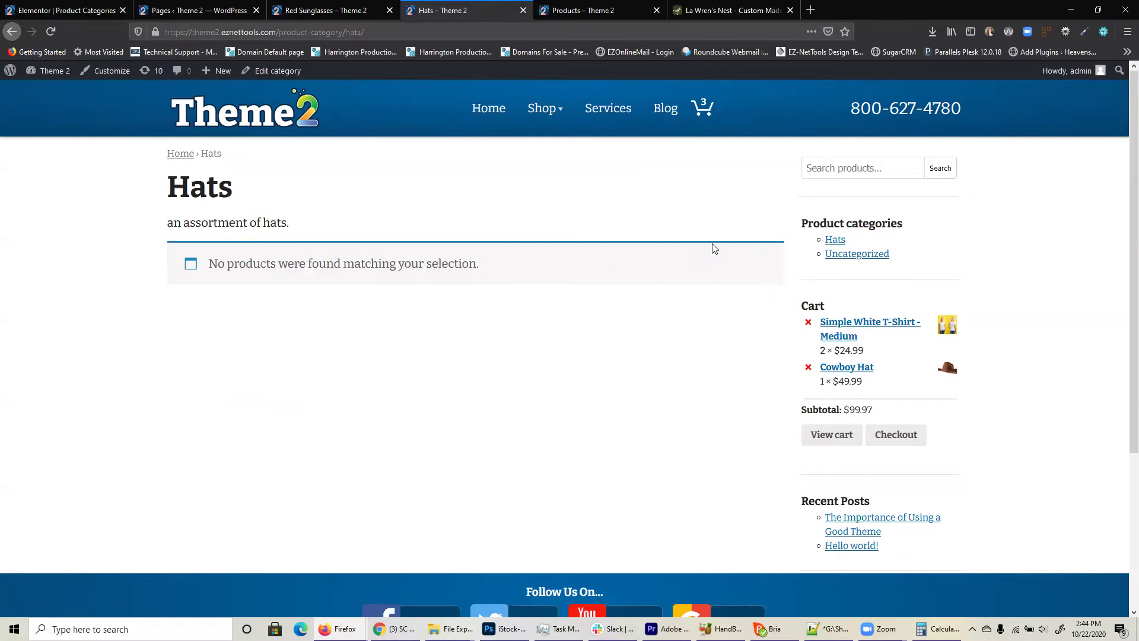
left_click(549, 120)
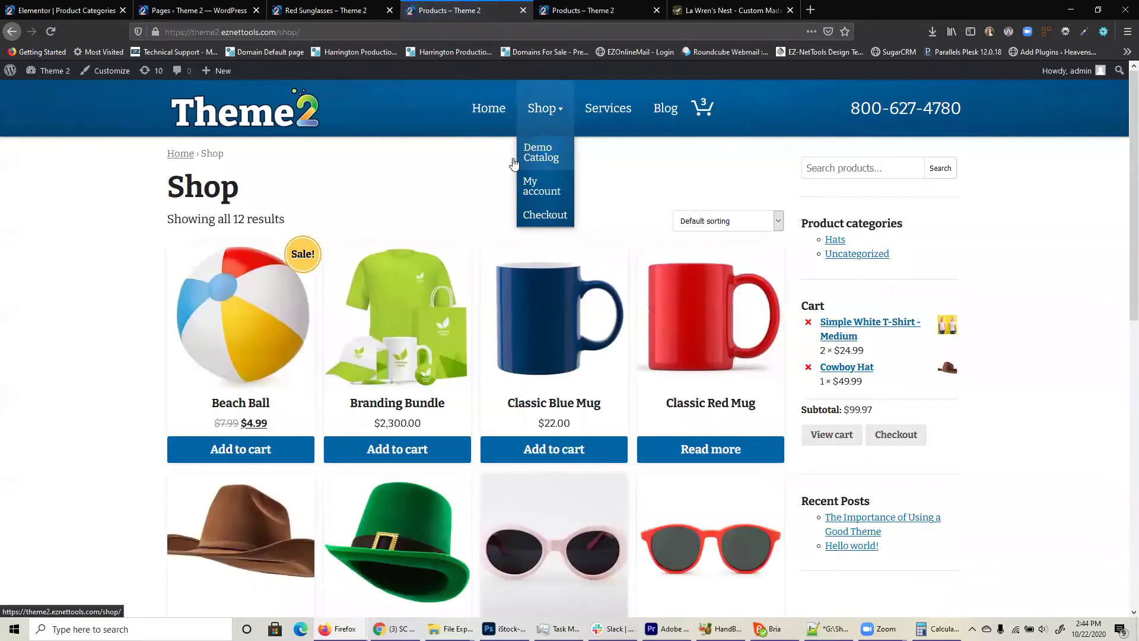
scroll(313, 330, "down", 3)
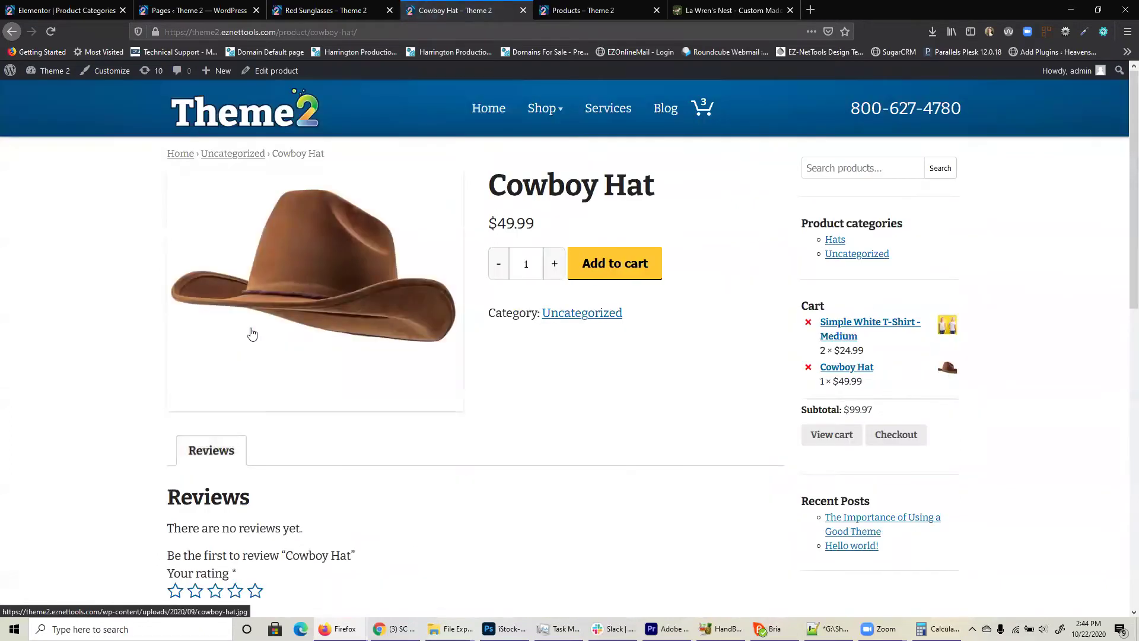
Step: Switch Cowboy Hat from Uncategorized to Hats, update, and confirm it appears on the Hats page
left_click(274, 74)
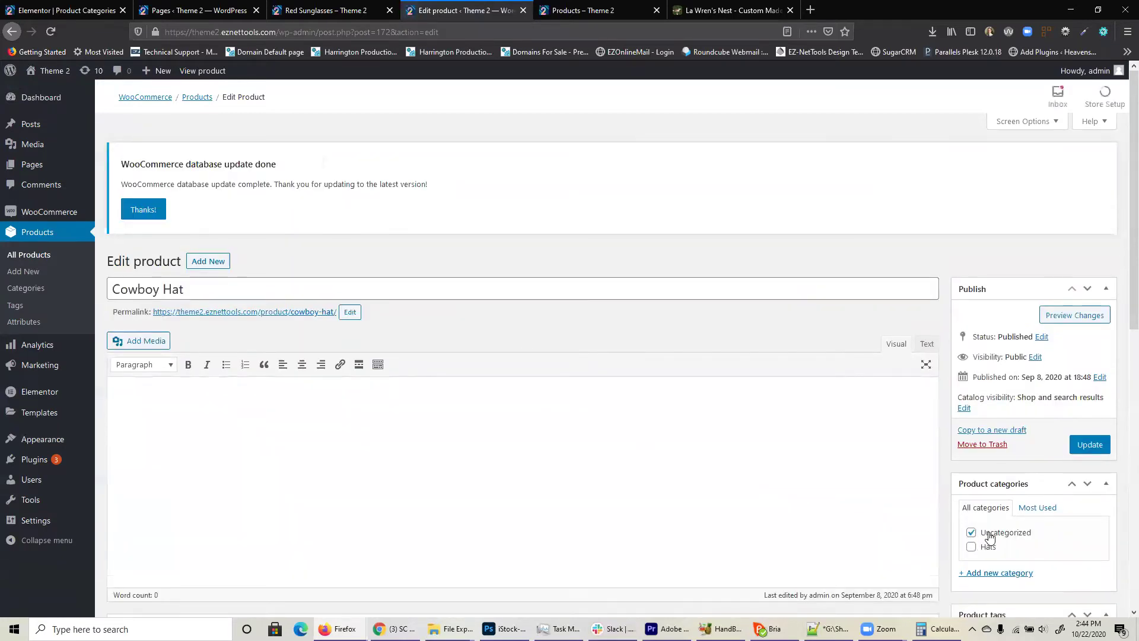
left_click(971, 533)
left_click(971, 547)
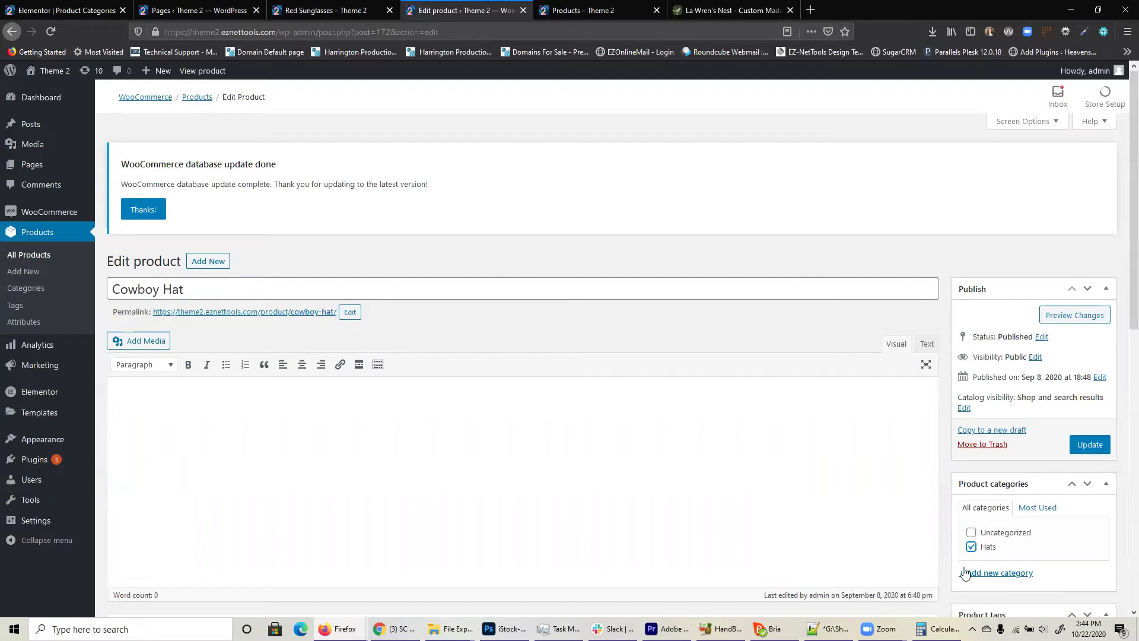
left_click(1091, 445)
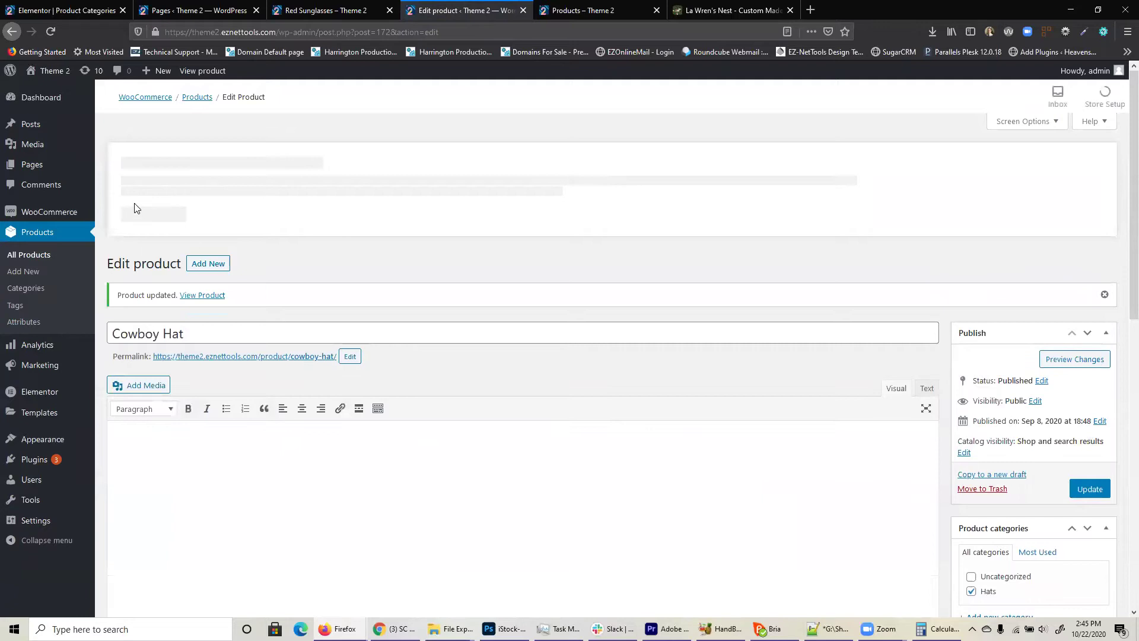
left_click(193, 73)
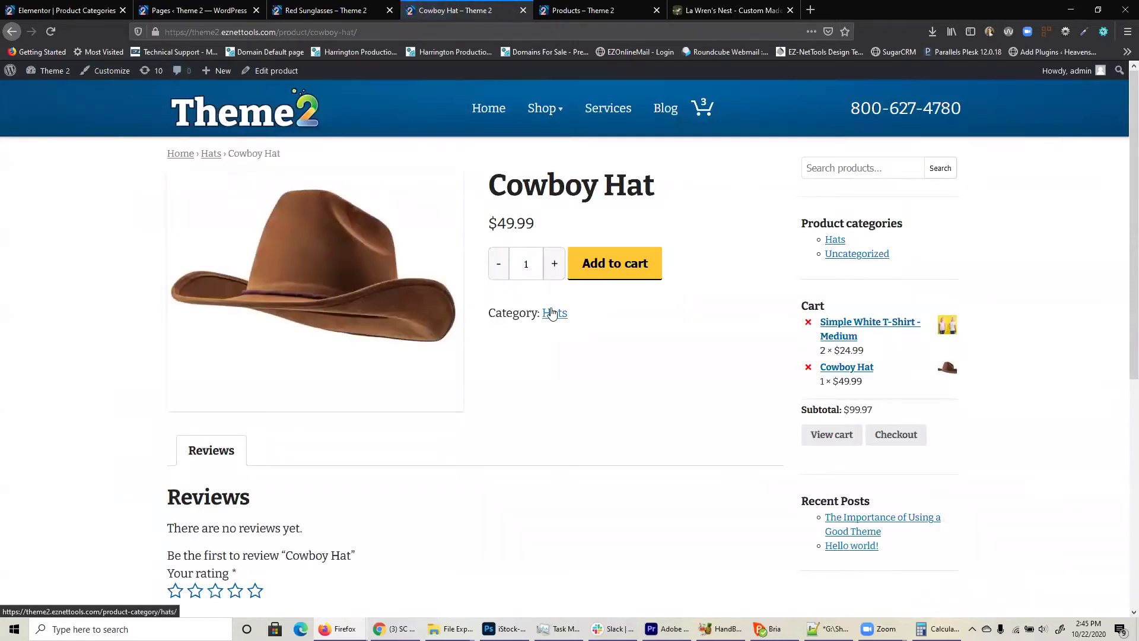
left_click(838, 240)
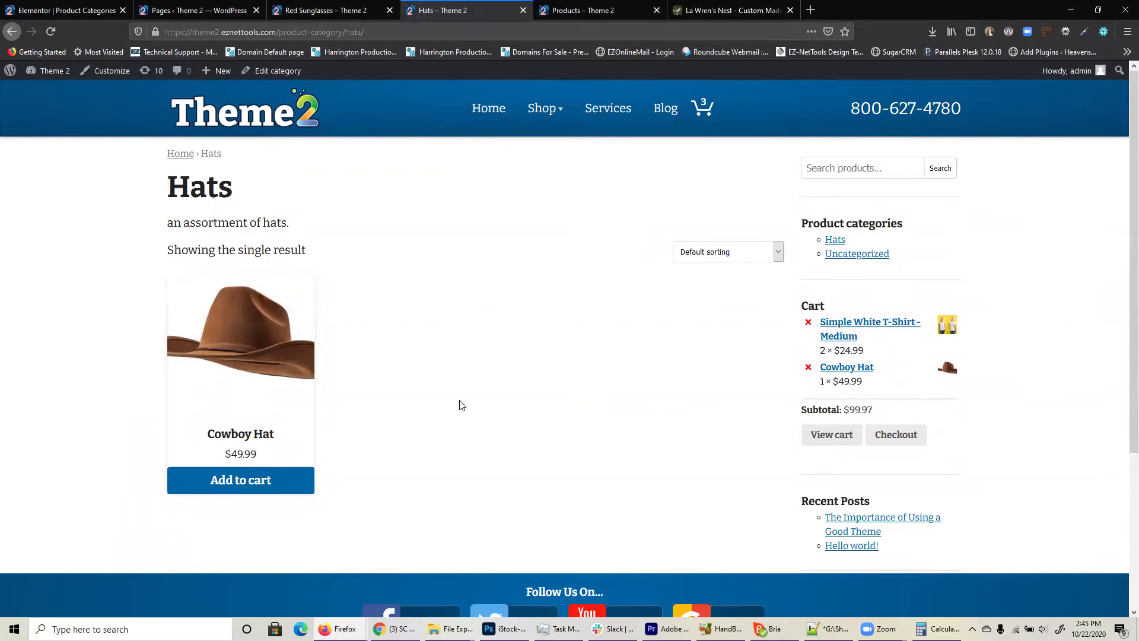
Step: Open Products > All Products from the Theme 2 admin dashboard
left_click(54, 71)
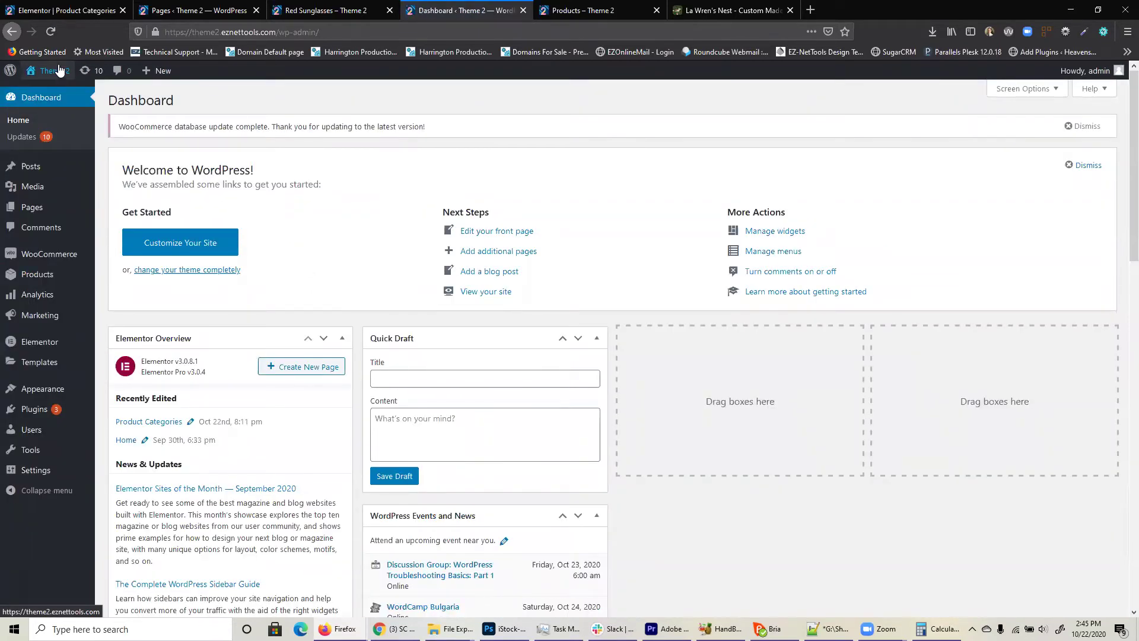
mouse_move(41, 281)
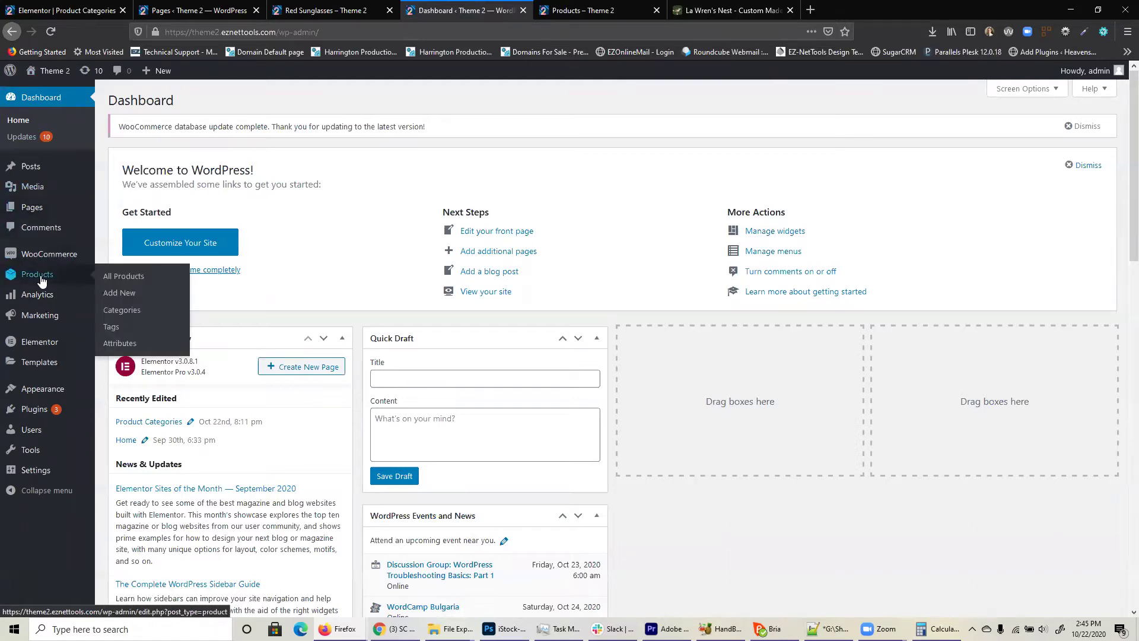
left_click(123, 278)
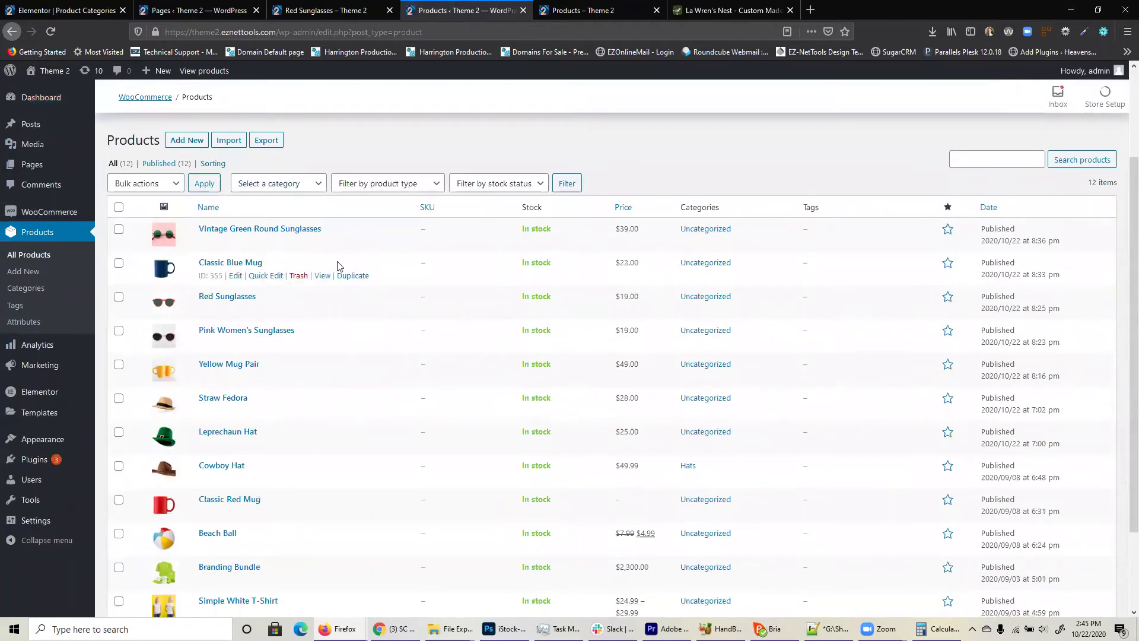
Step: Quick-edit Leprechaun Hat, replacing Uncategorized with Hats, and update it
scroll(350, 299, "down", 2)
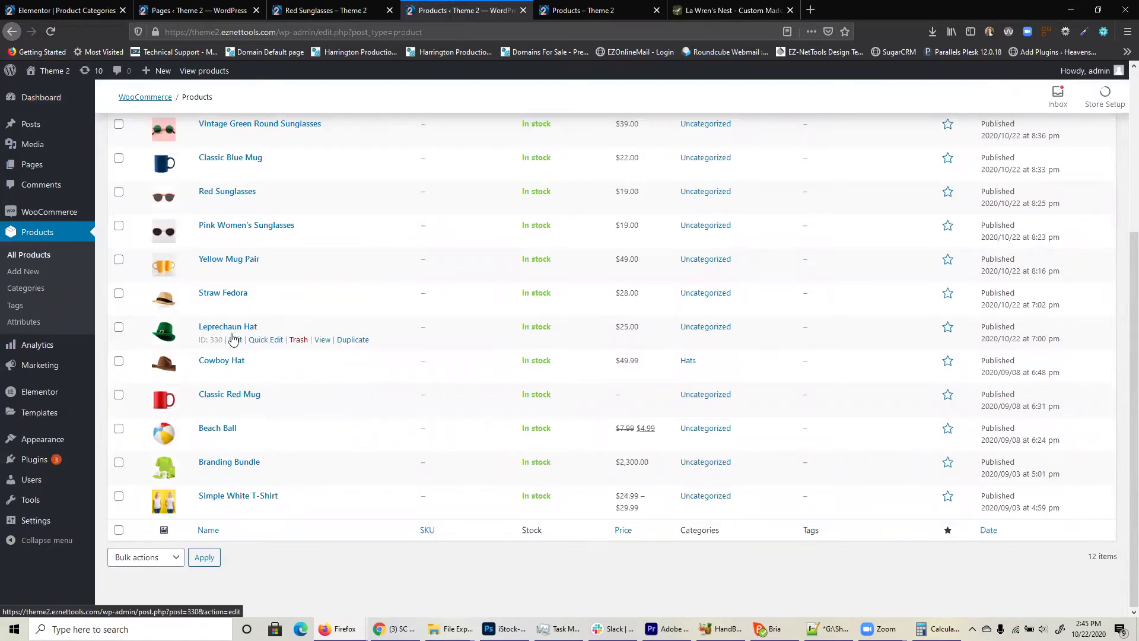
left_click(265, 339)
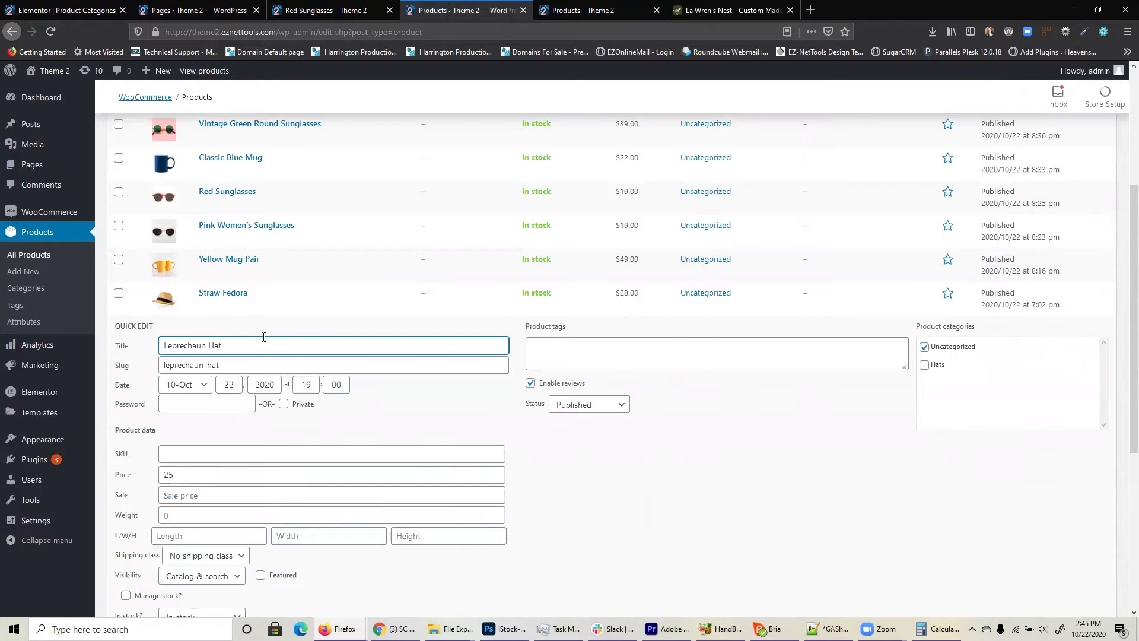
left_click(924, 347)
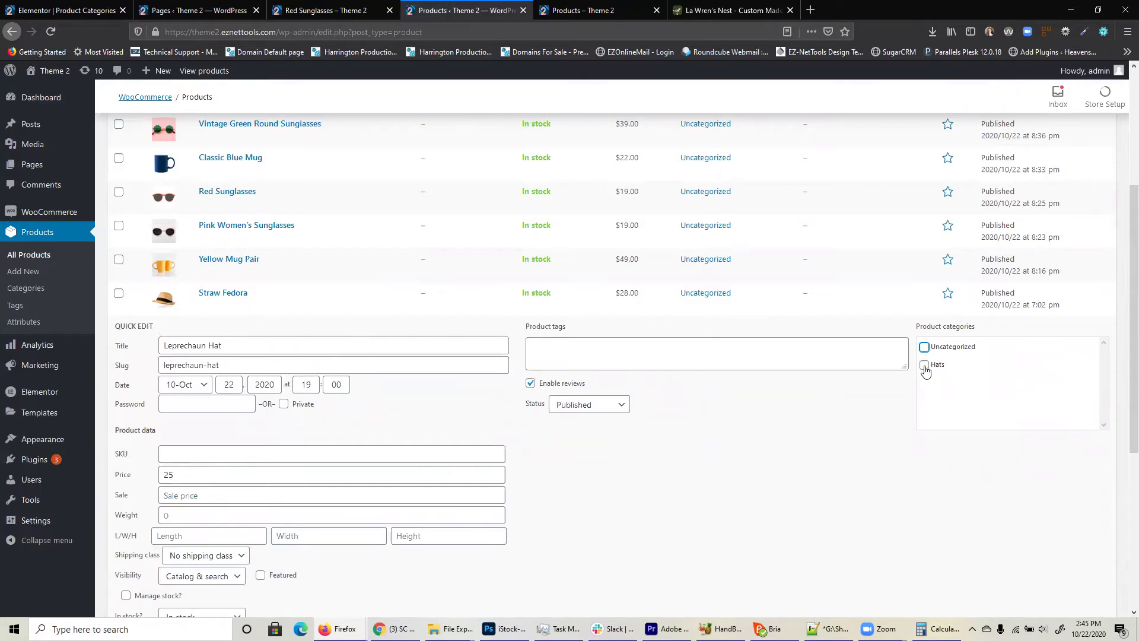
left_click(924, 366)
scroll(926, 373, "down", 3)
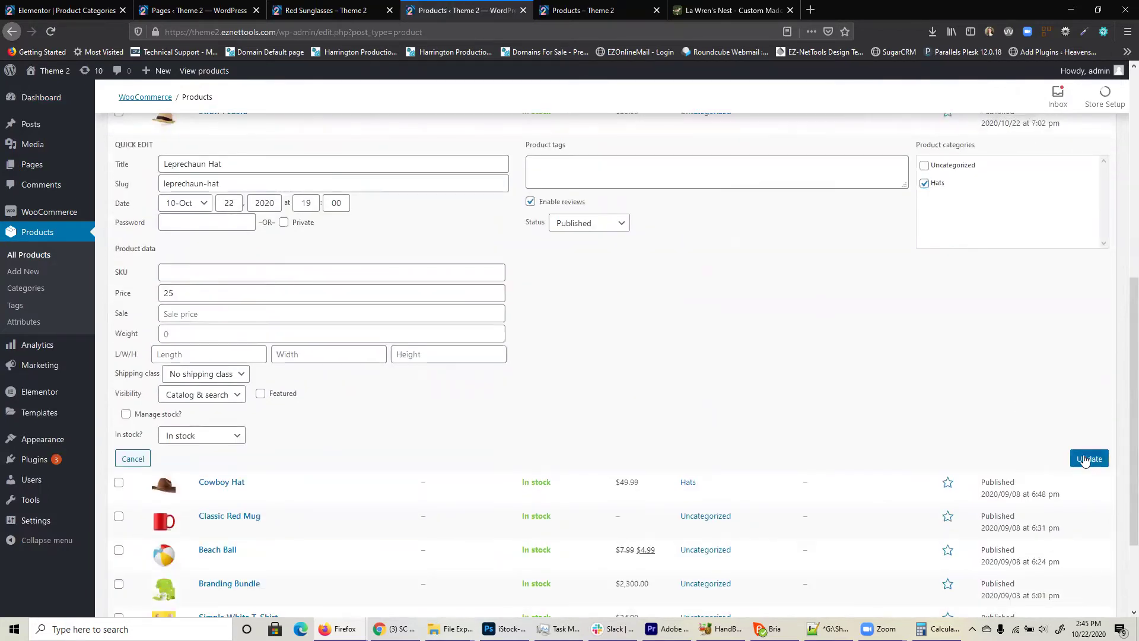
left_click(1071, 458)
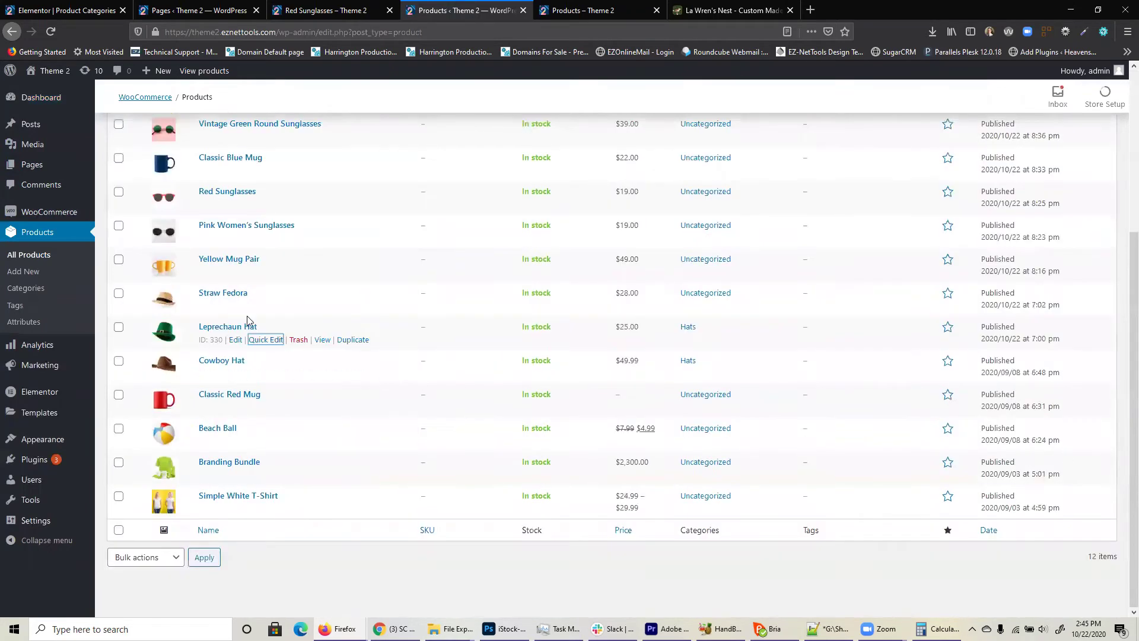
Step: Quick-edit Straw Fedora, replacing Uncategorized with Hats, and update it
left_click(265, 306)
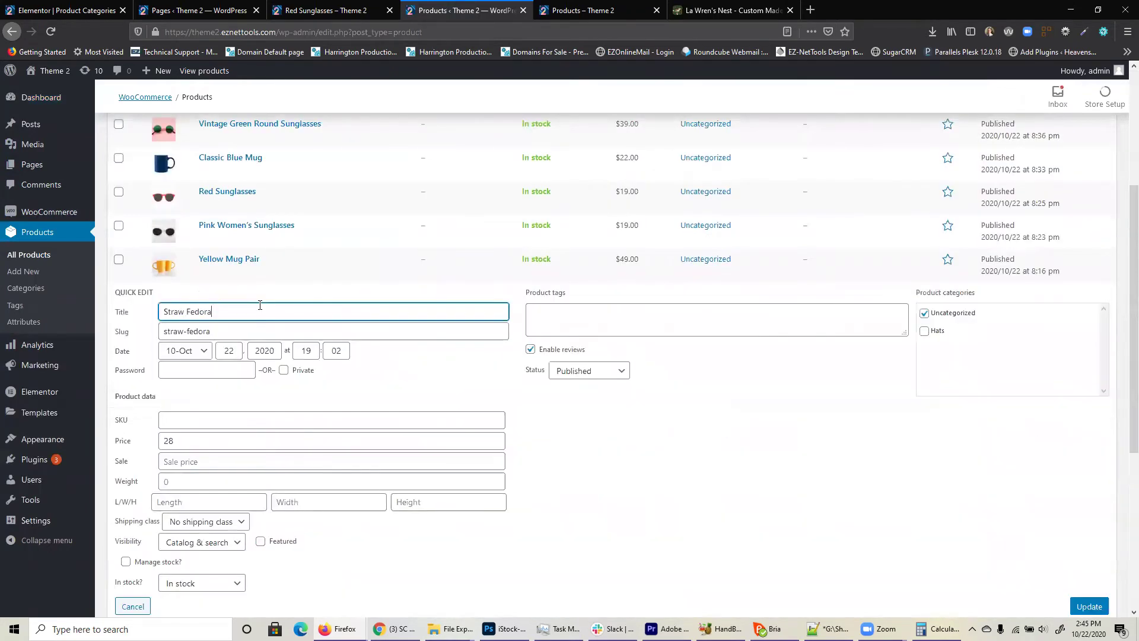
left_click(923, 312)
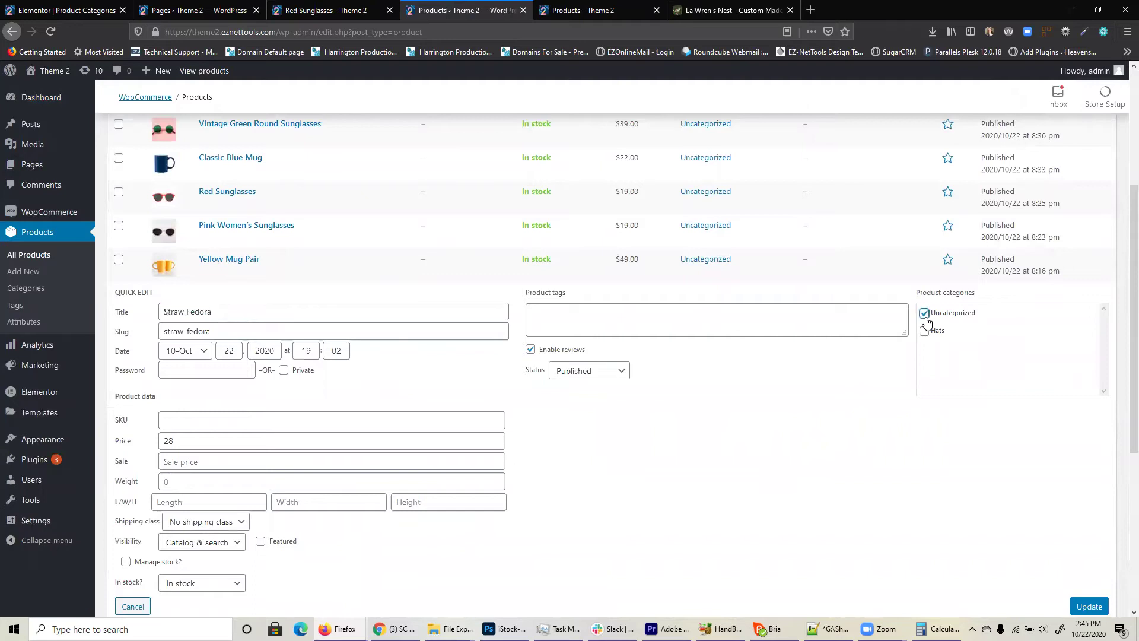
left_click(924, 331)
left_click(1081, 603)
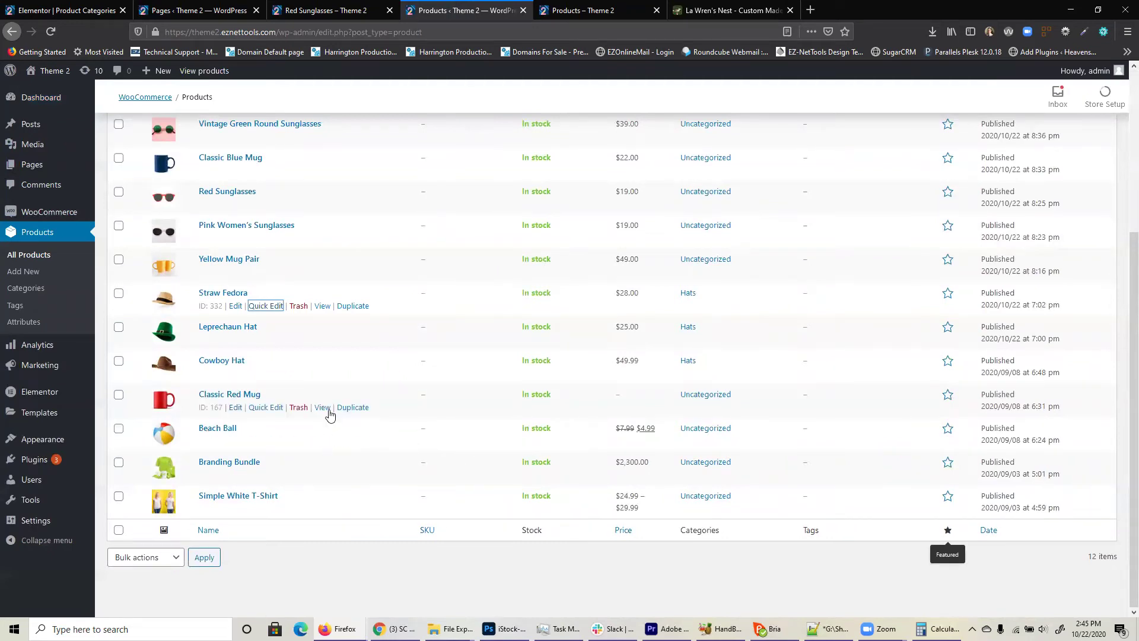
scroll(329, 414, "up", 4)
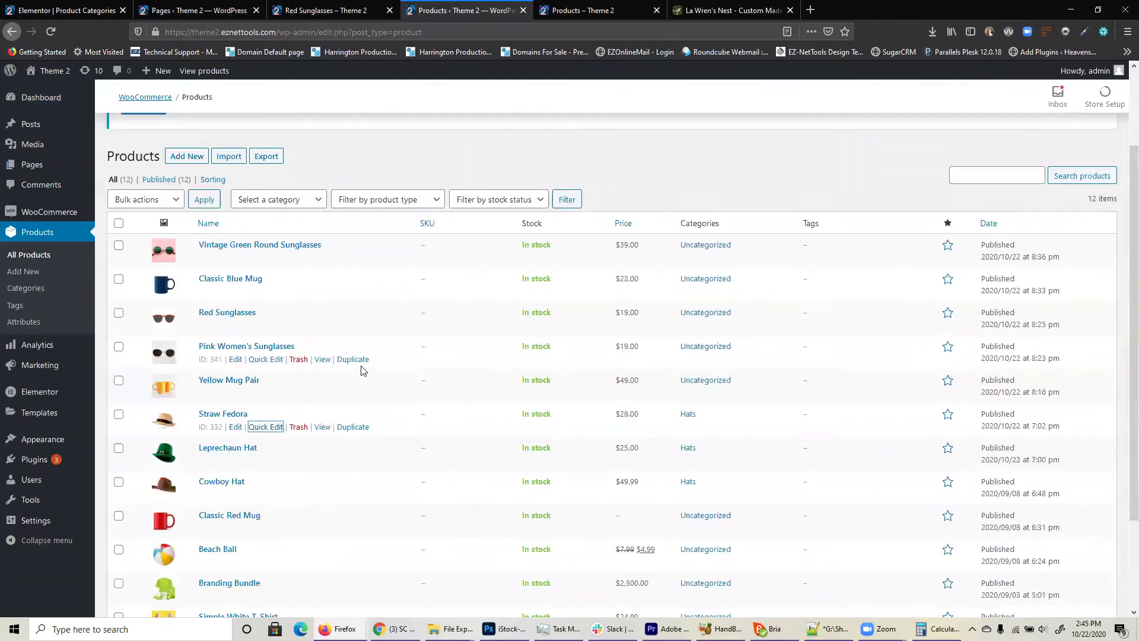
left_click(118, 380)
left_click(118, 347)
left_click(119, 312)
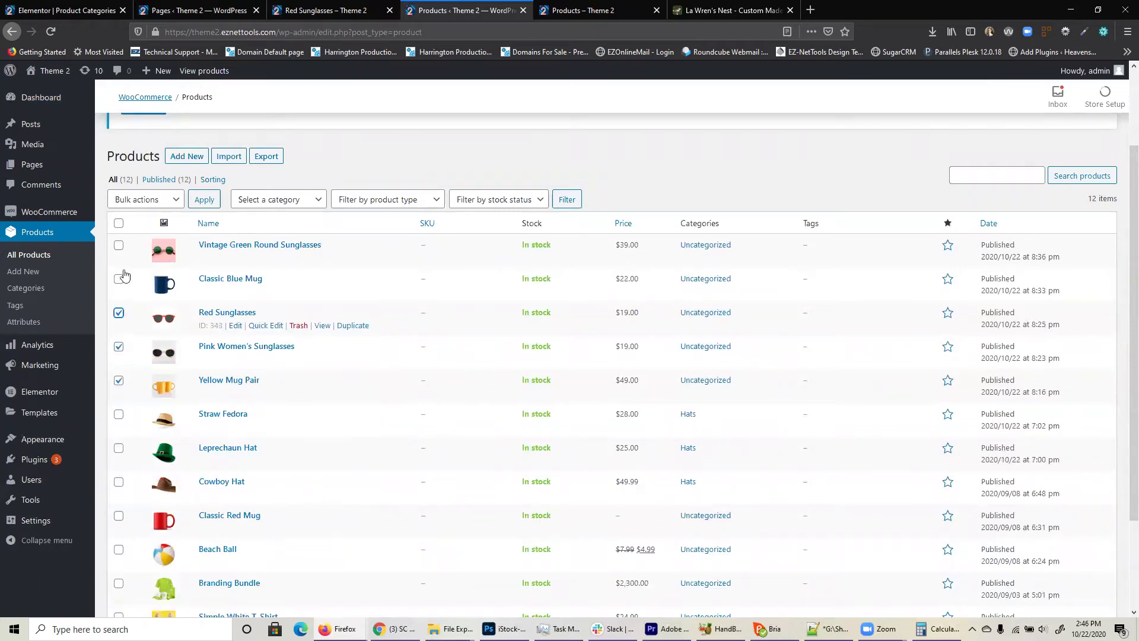
left_click(163, 203)
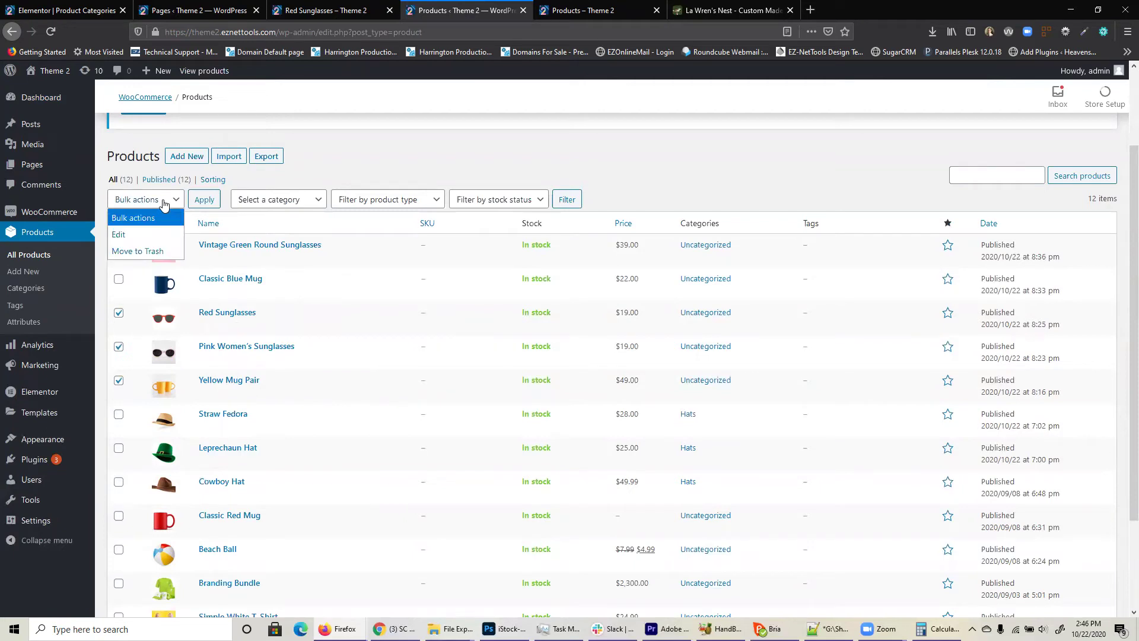
left_click(144, 239)
left_click(204, 200)
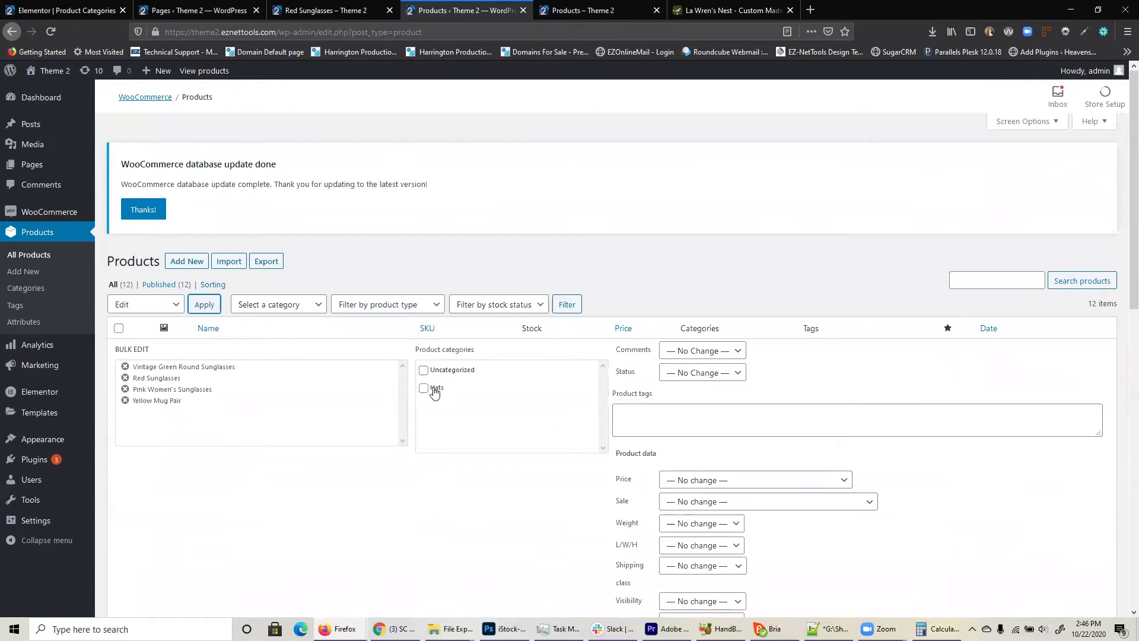
scroll(451, 367, "down", 2)
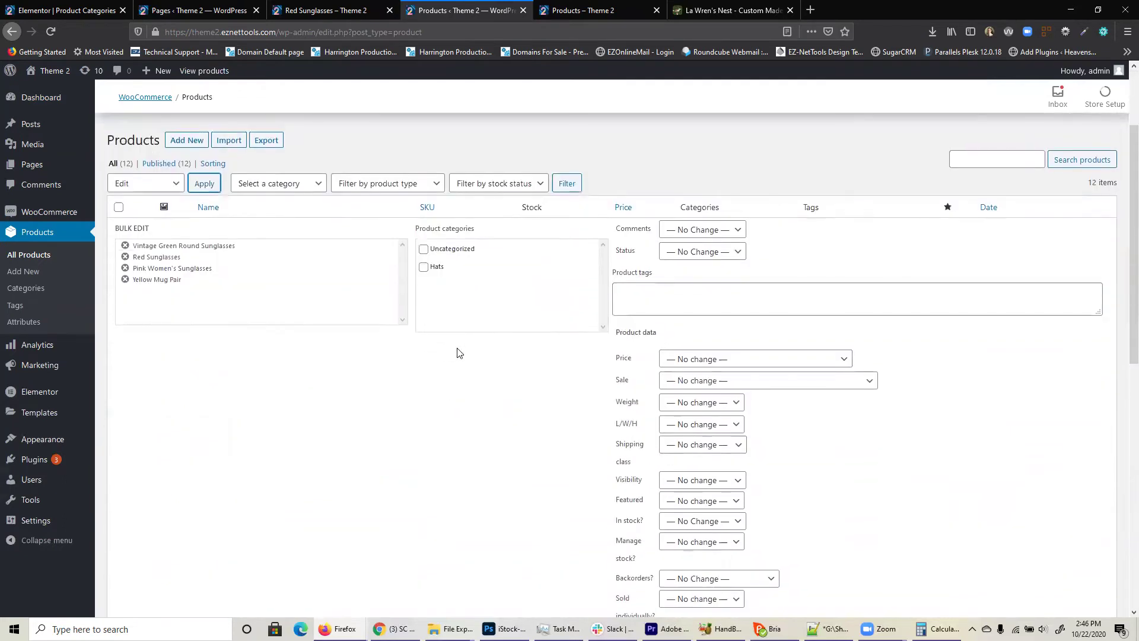
scroll(753, 302, "down", 3)
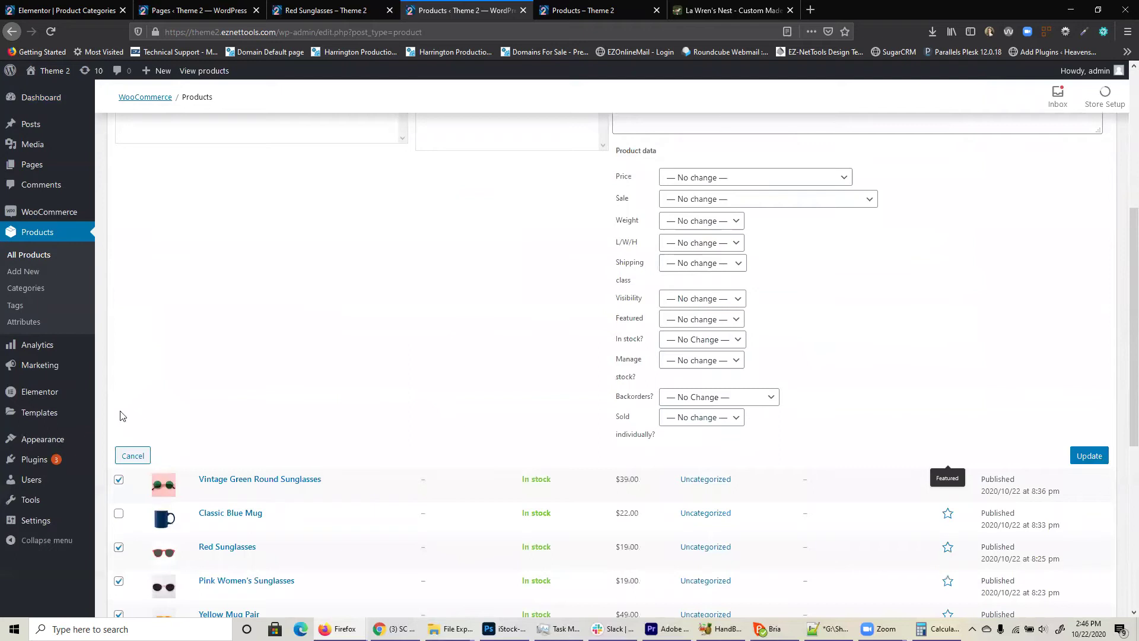
left_click(133, 456)
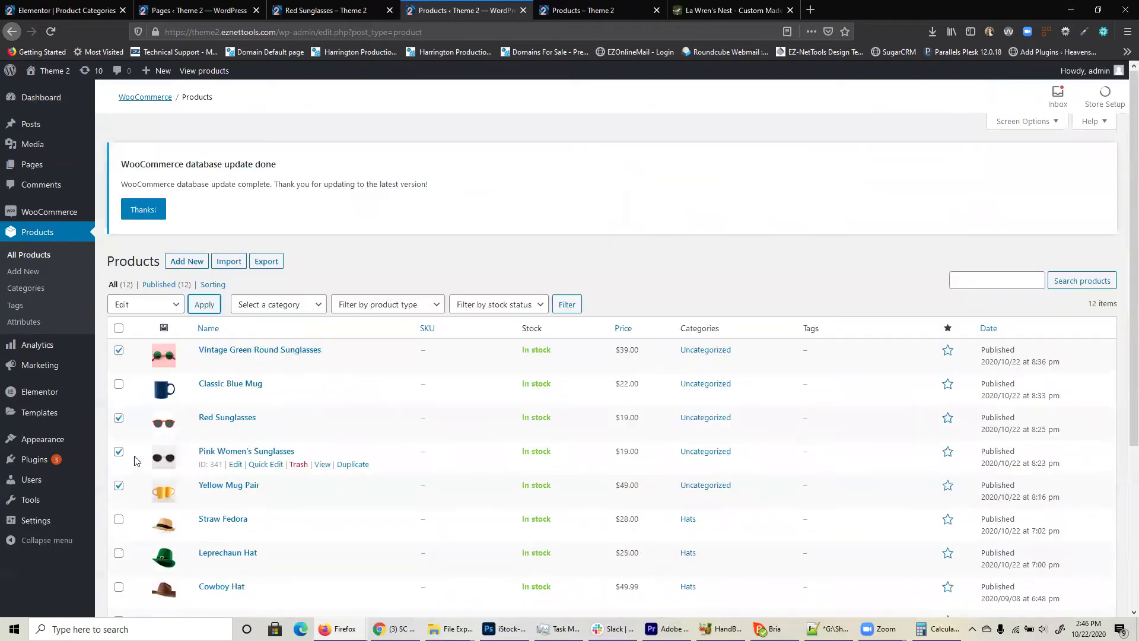
Step: On Product categories, enter Sunglasses as the new category name
left_click(28, 289)
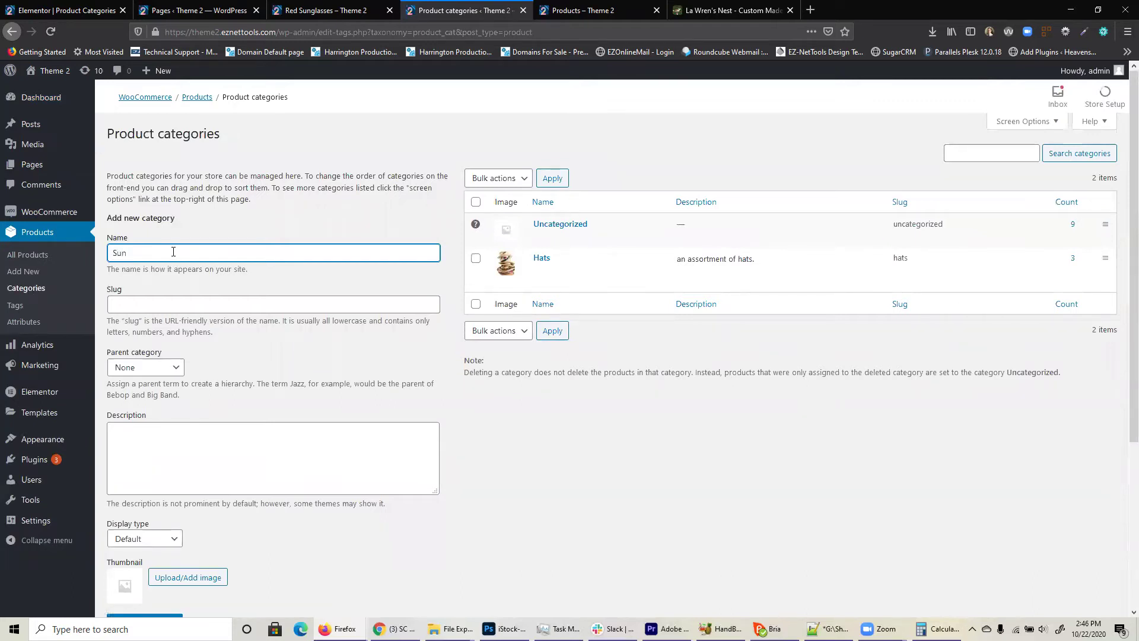
type("Sunglasses")
left_click(167, 468)
scroll(166, 457, "down", 3)
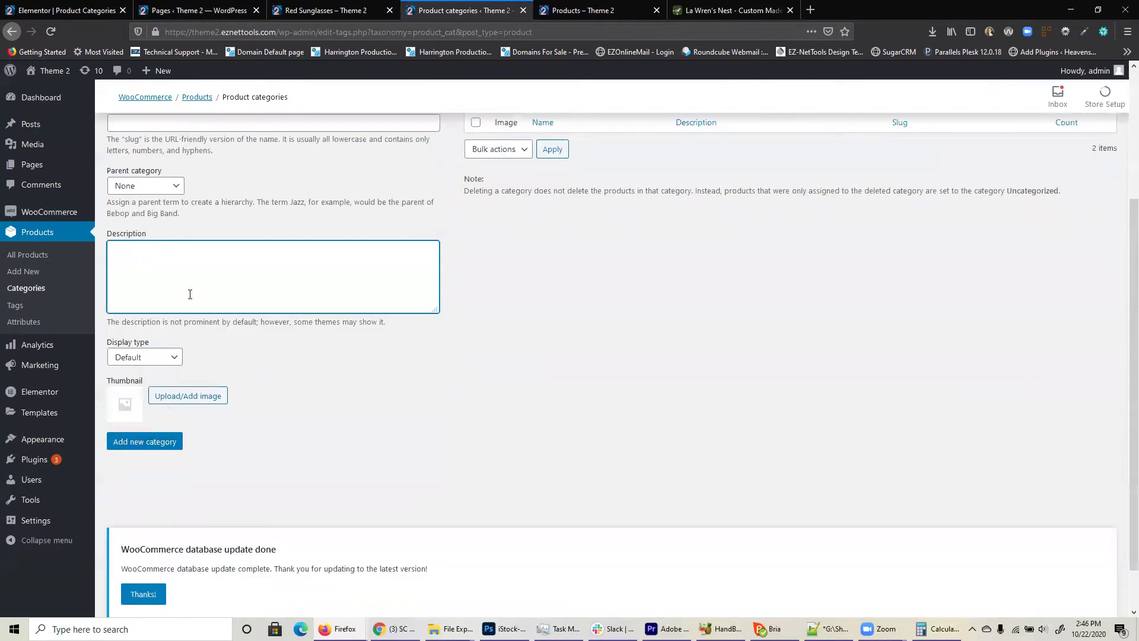
Step: Give it the green round sunglasses thumbnail and add the Sunglasses category
left_click(182, 398)
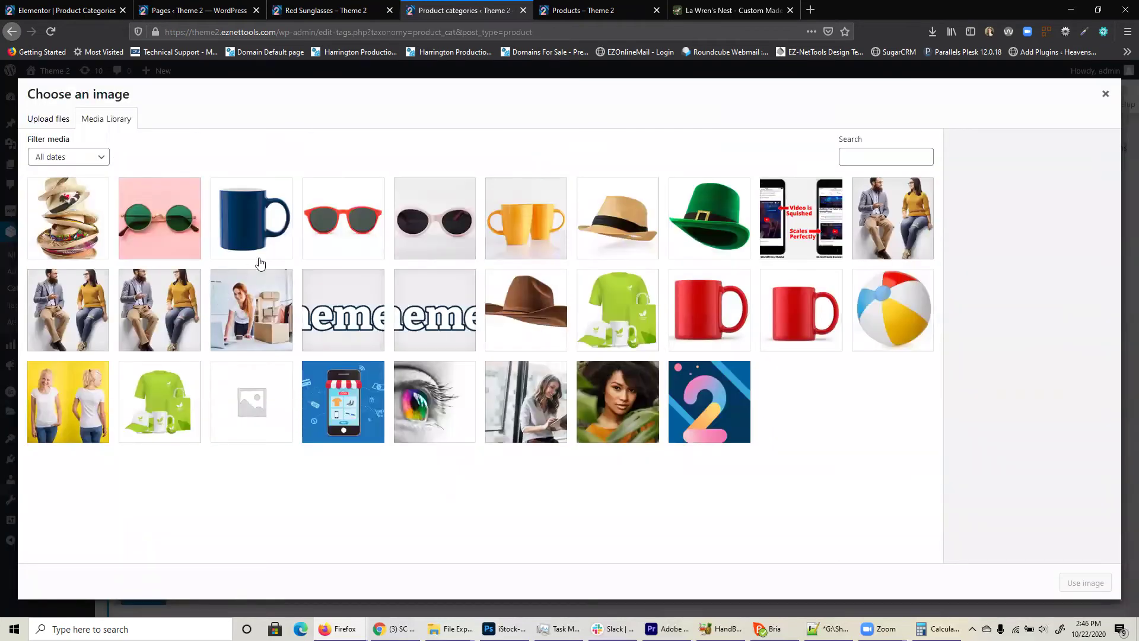
left_click(360, 223)
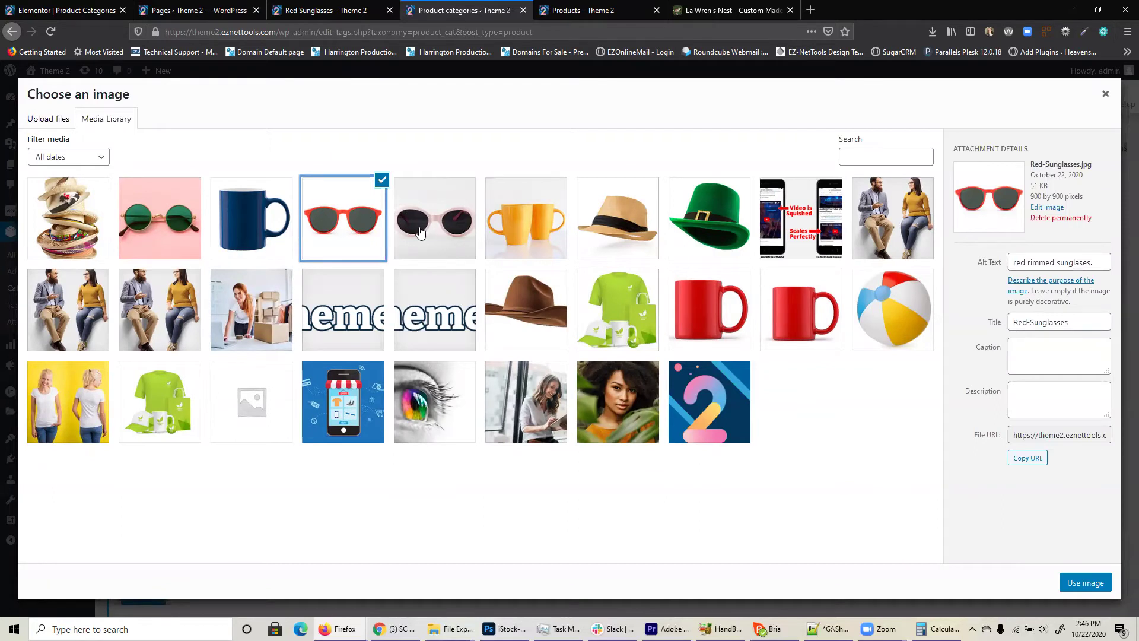
left_click(193, 232)
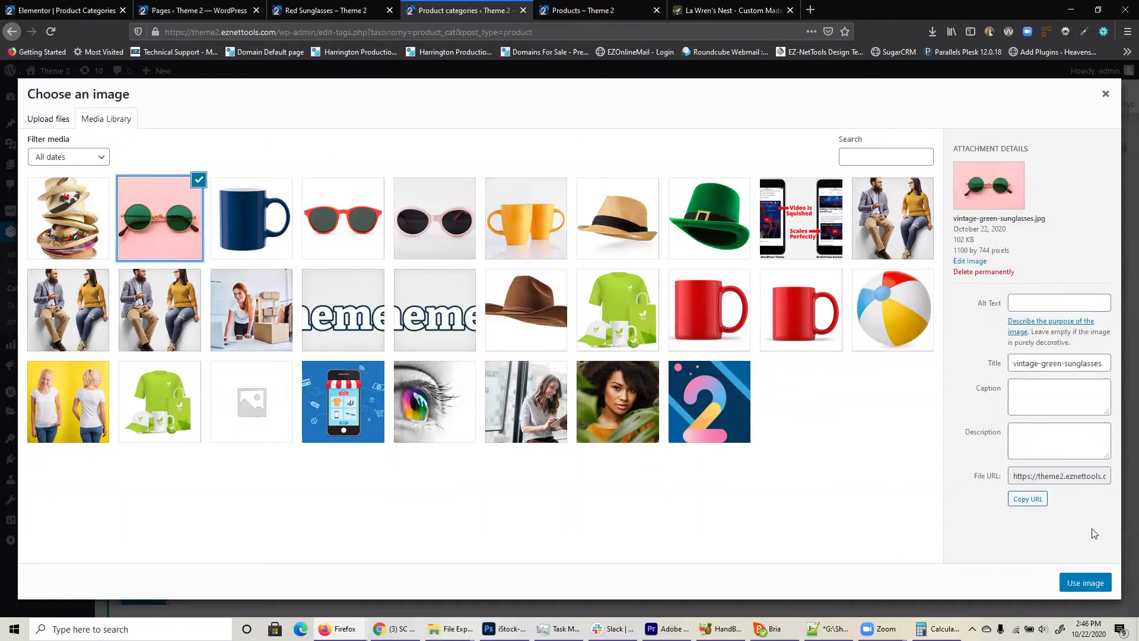
left_click(1087, 584)
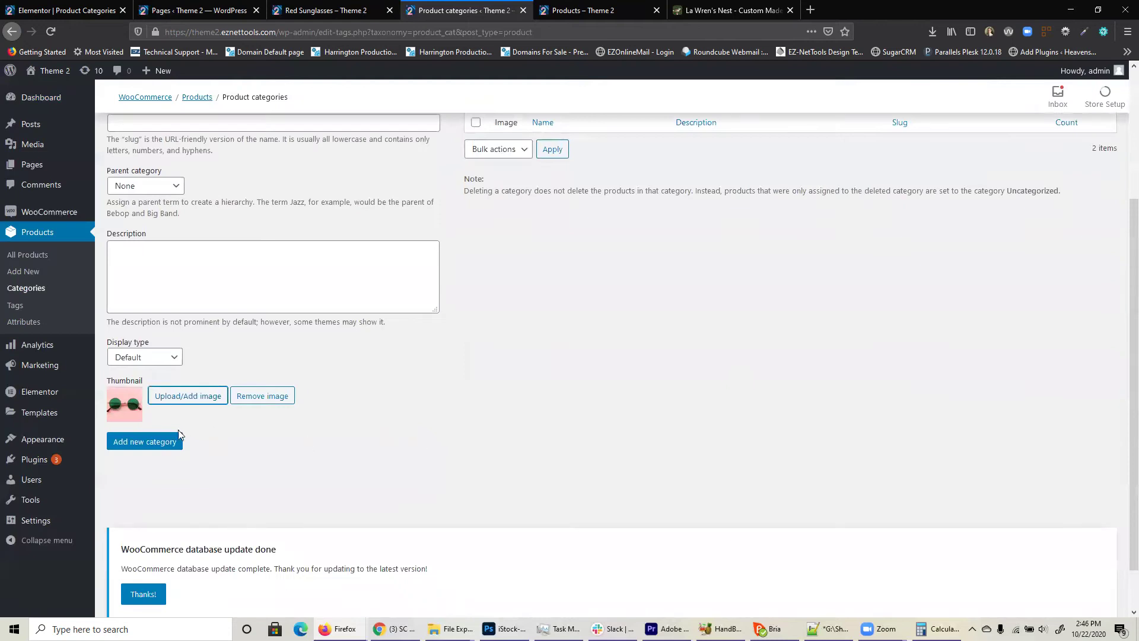
left_click(151, 444)
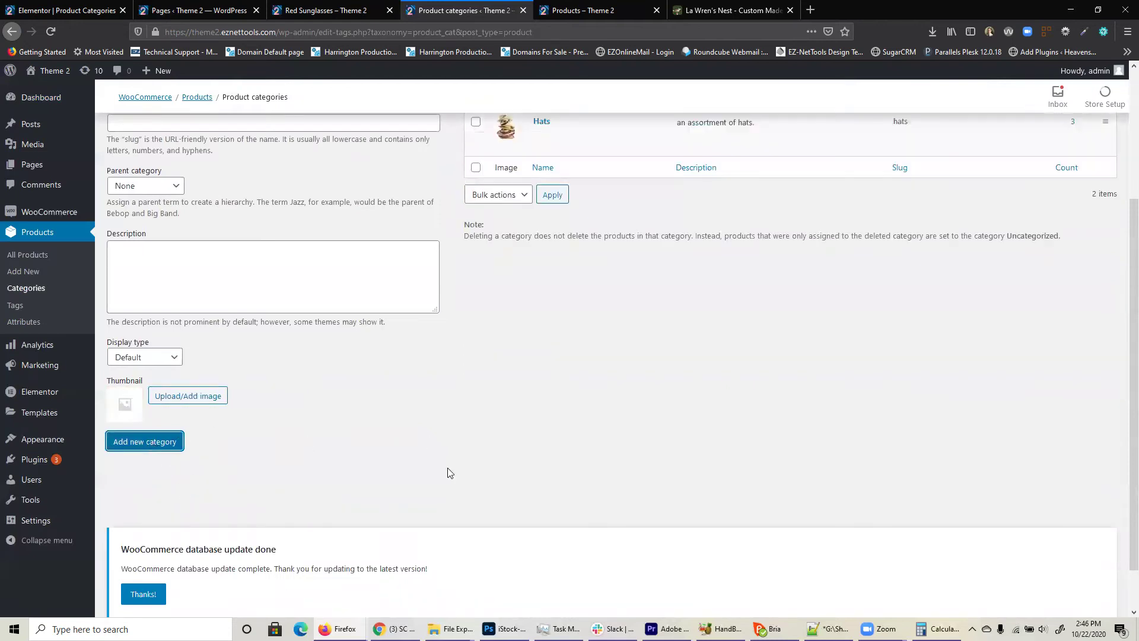
scroll(528, 475, "up", 3)
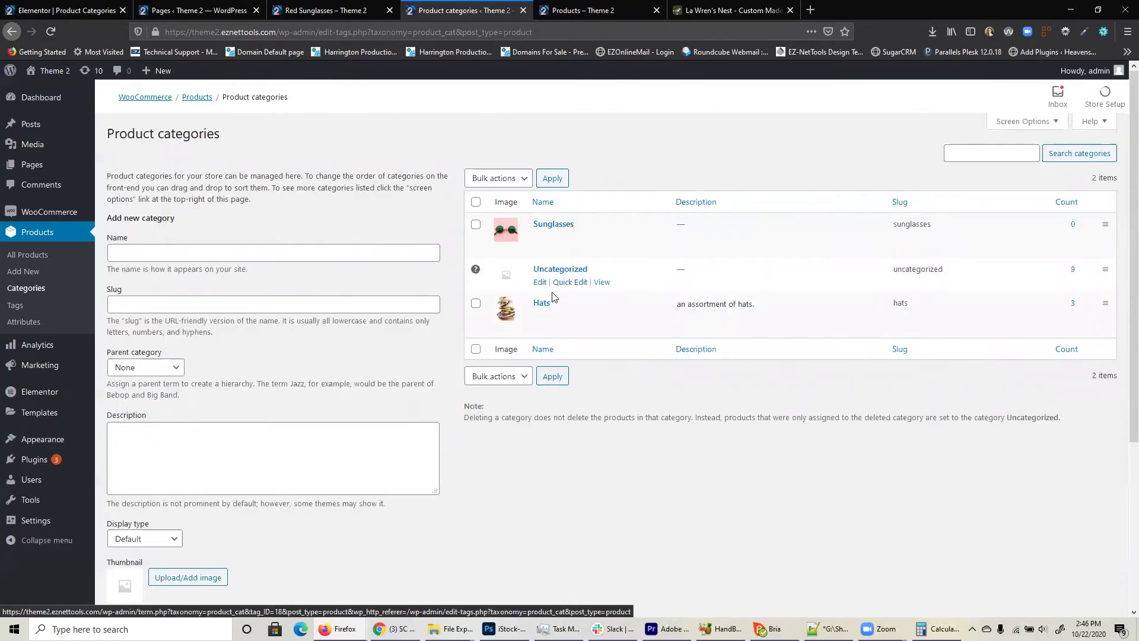
Step: In All Products, tick Vintage Green Round Sunglasses and Red Sunglasses for a bulk change
left_click(31, 255)
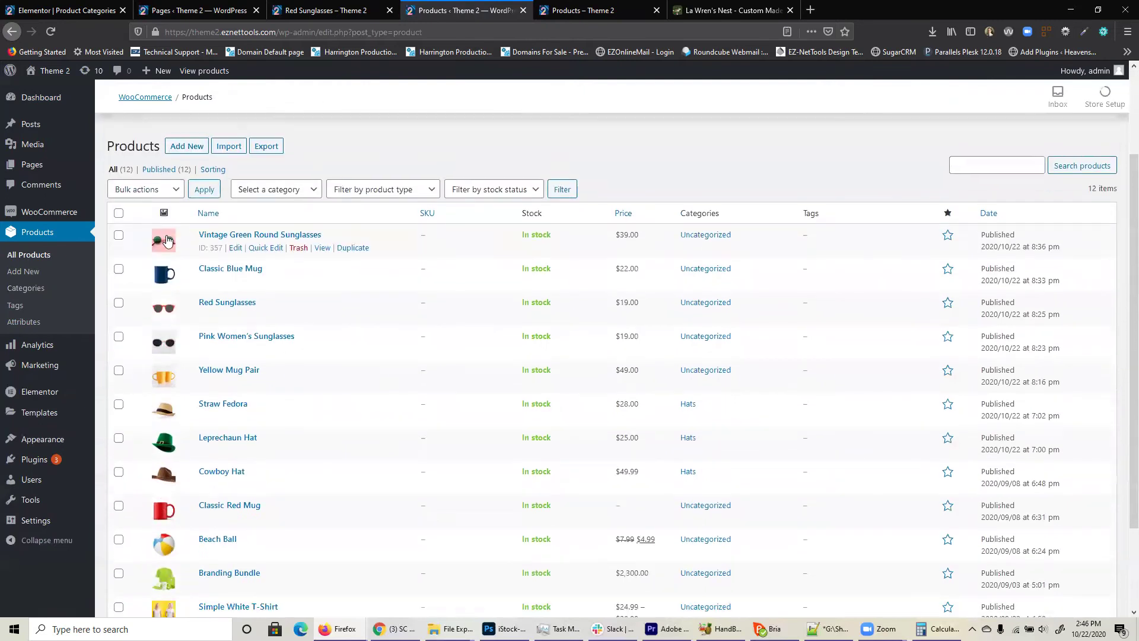
scroll(167, 239, "down", 1)
left_click(118, 232)
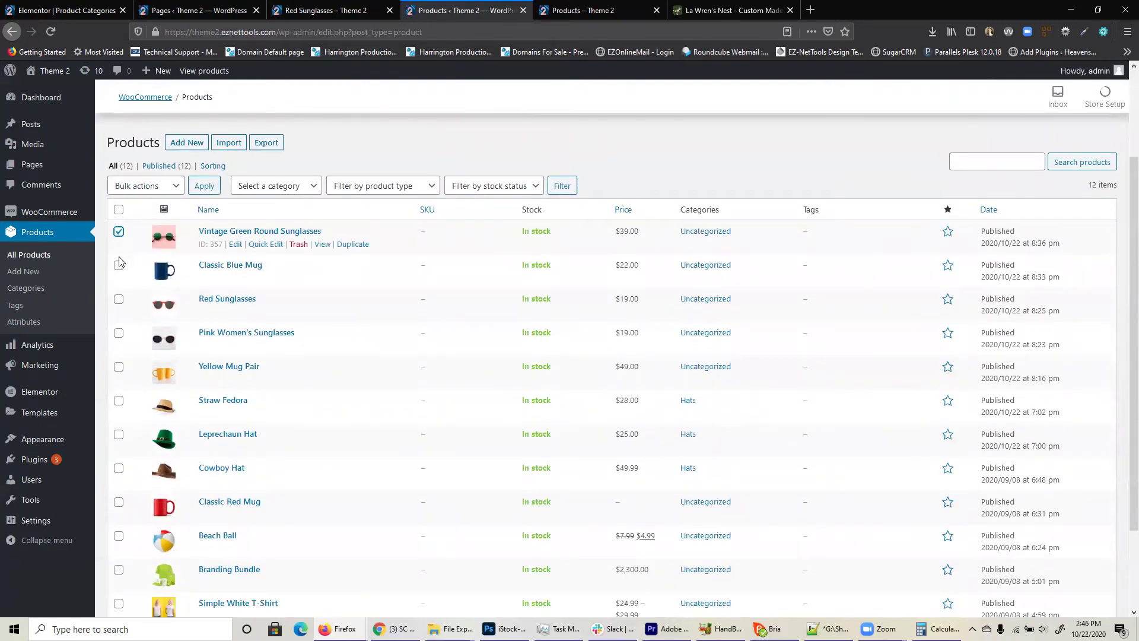
scroll(119, 267, "down", 1)
left_click(119, 296)
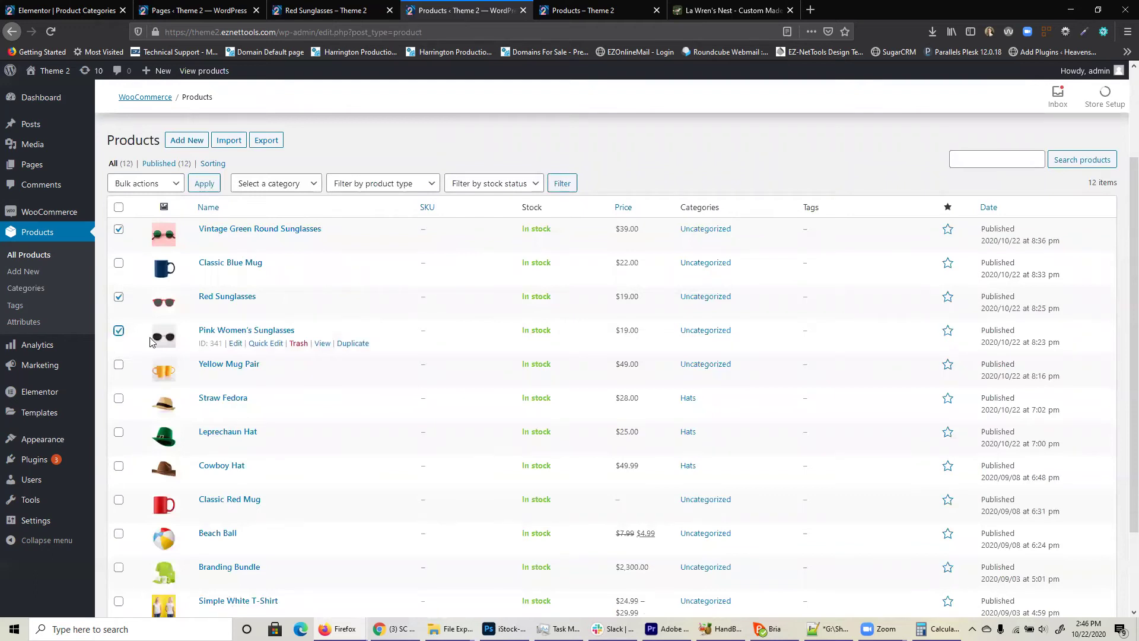
Step: Bulk-edit the three checked sunglasses to add the Sunglasses category and update them
left_click(148, 184)
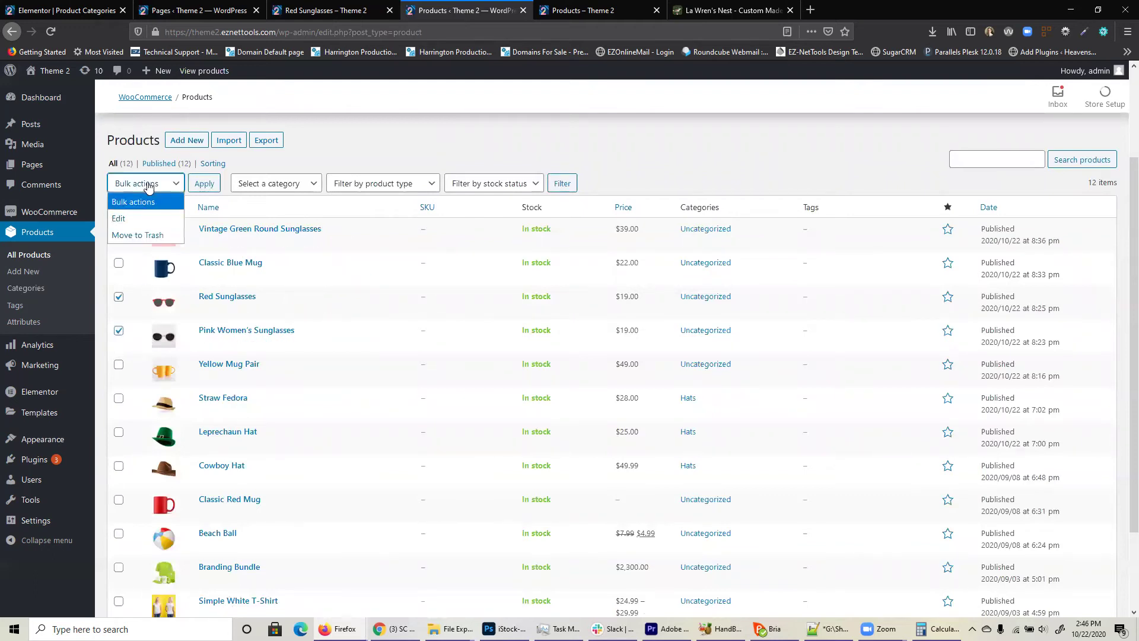
left_click(134, 223)
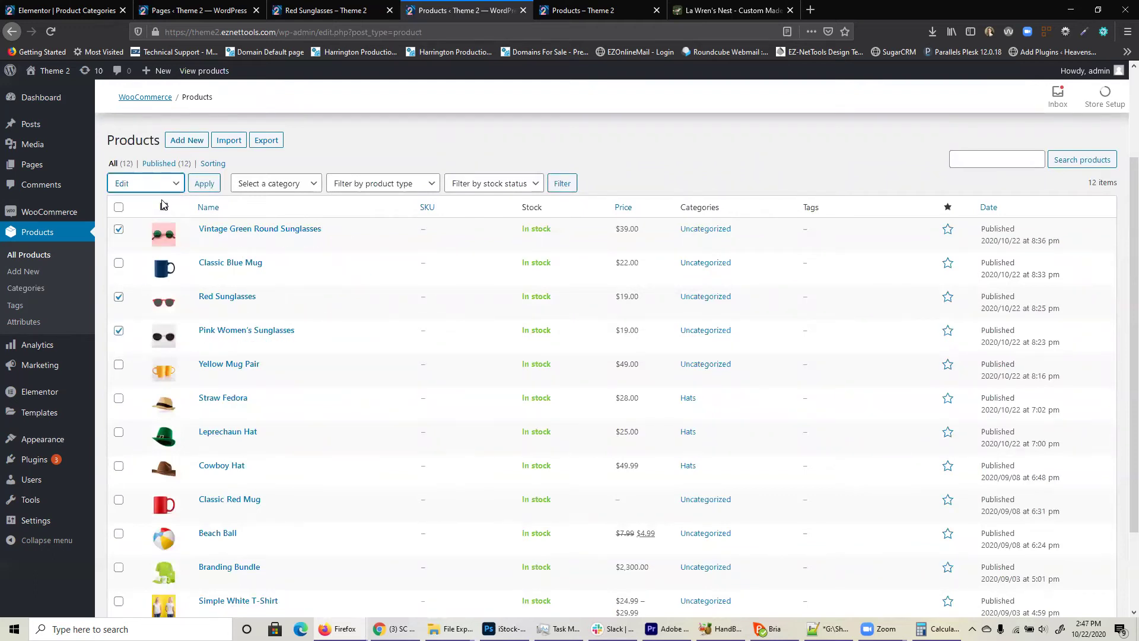
left_click(202, 185)
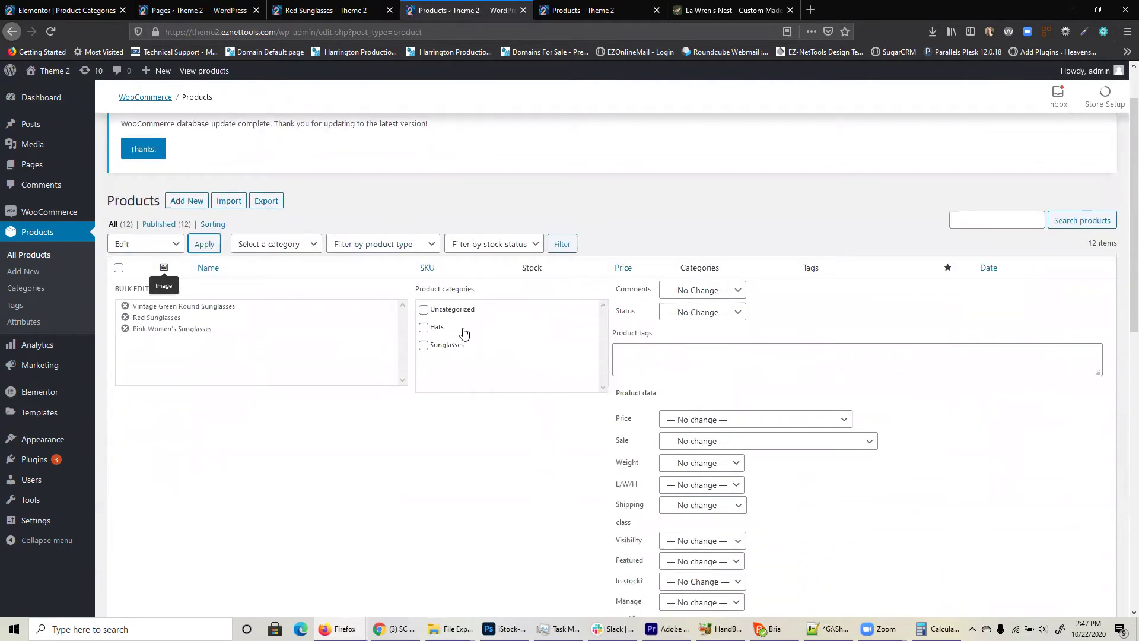
left_click(440, 350)
scroll(722, 396, "down", 3)
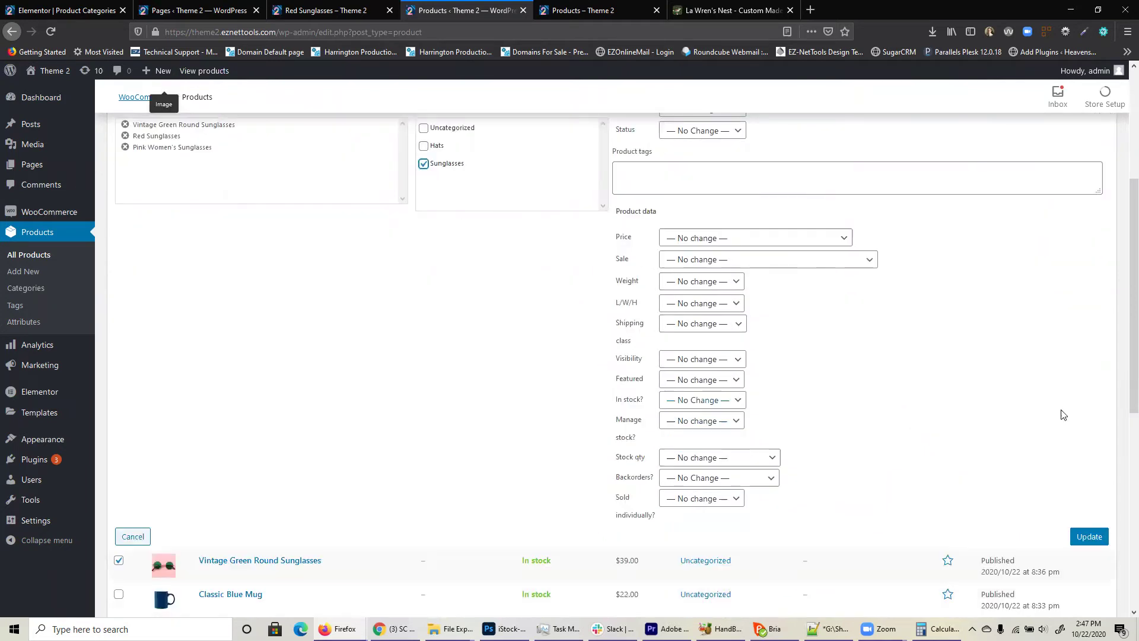
left_click(1089, 537)
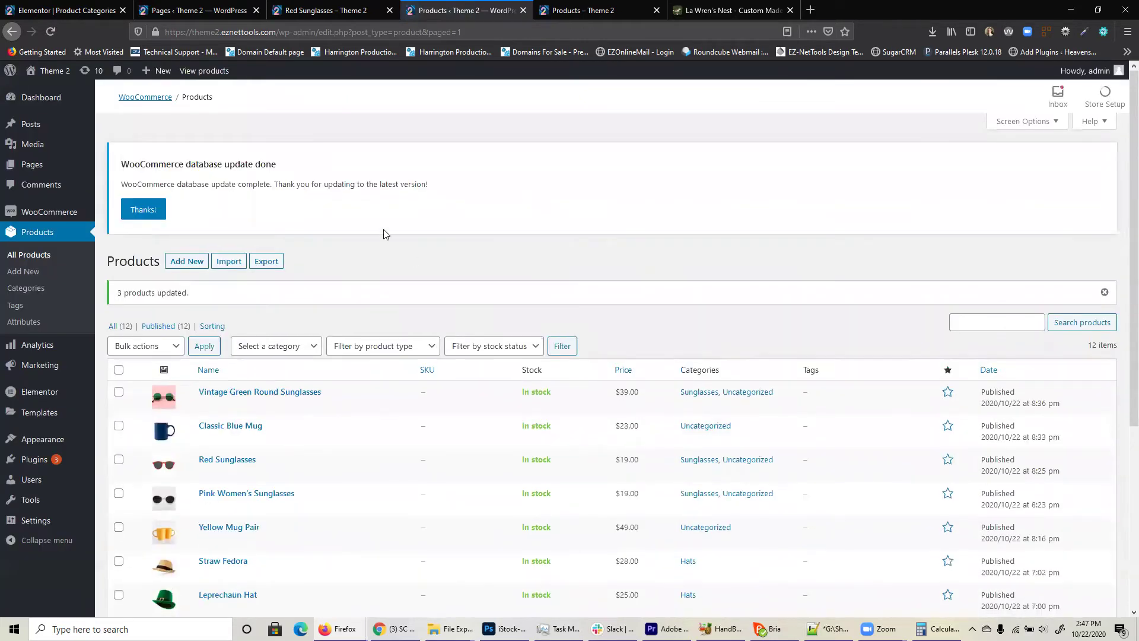
Step: Browse the storefront's 12-product shop listing to reach the Branding Bundle ($2,300.00)
left_click(54, 71)
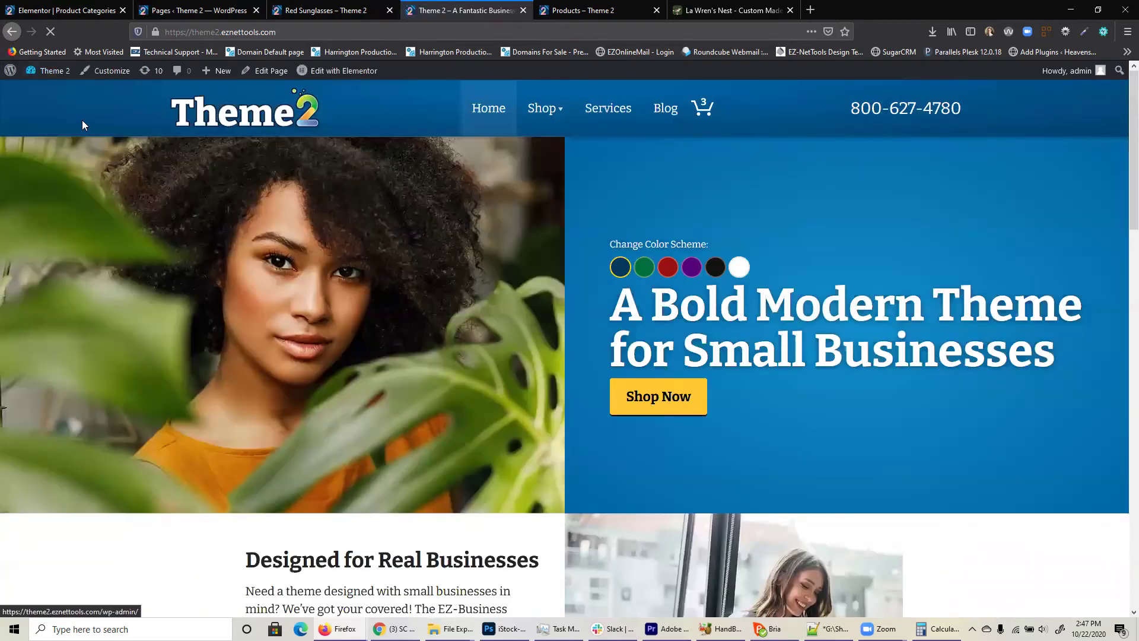
left_click(550, 111)
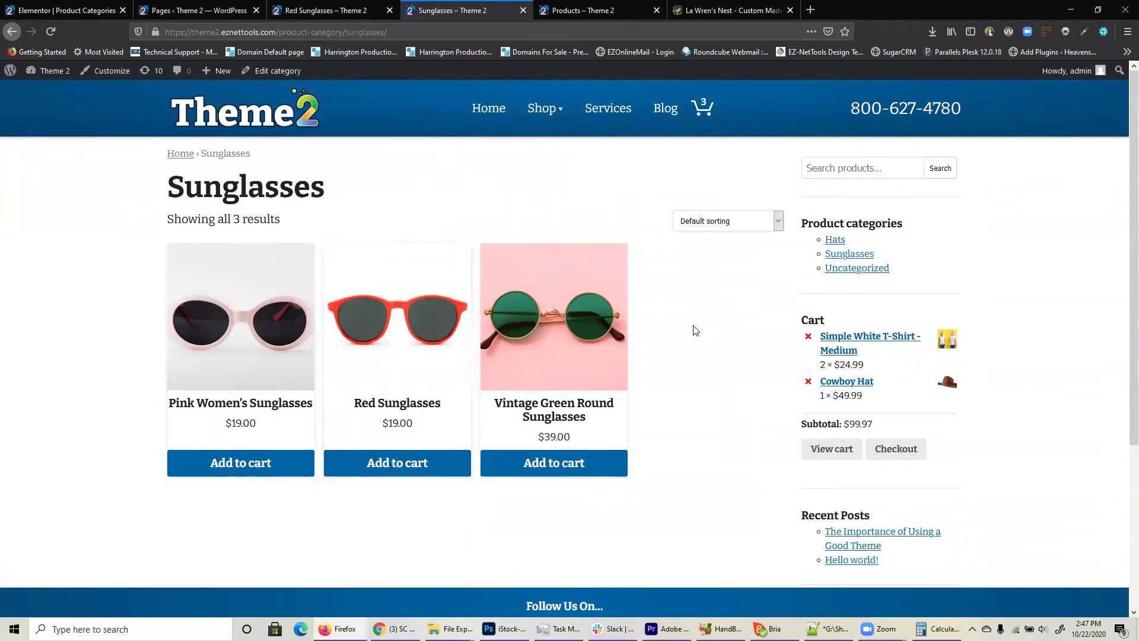
left_click(543, 109)
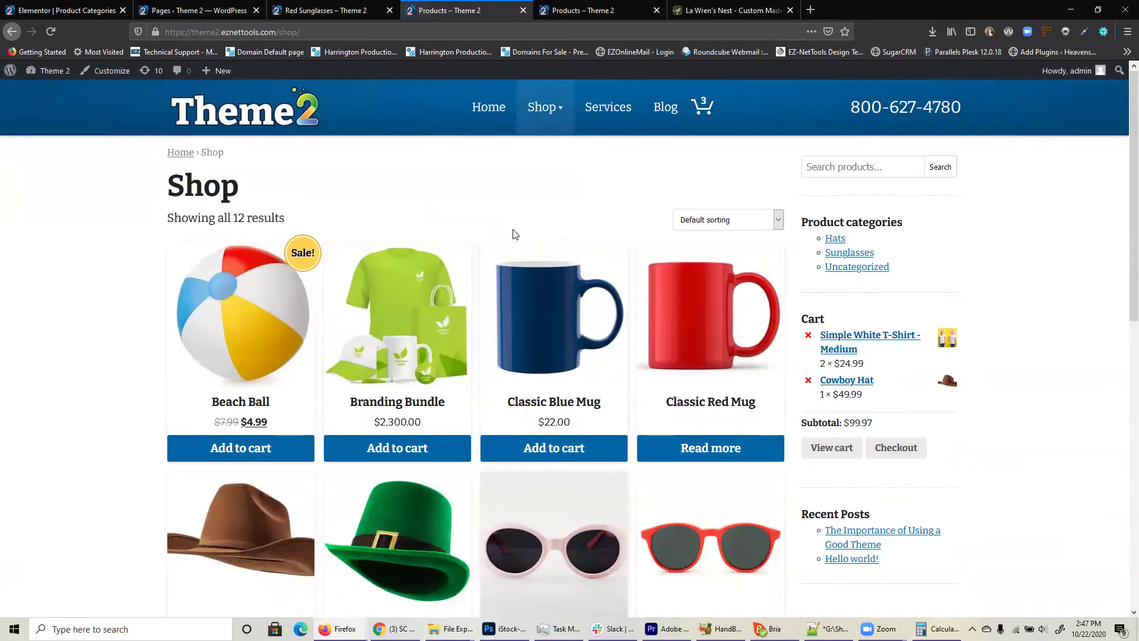
scroll(512, 235, "down", 6)
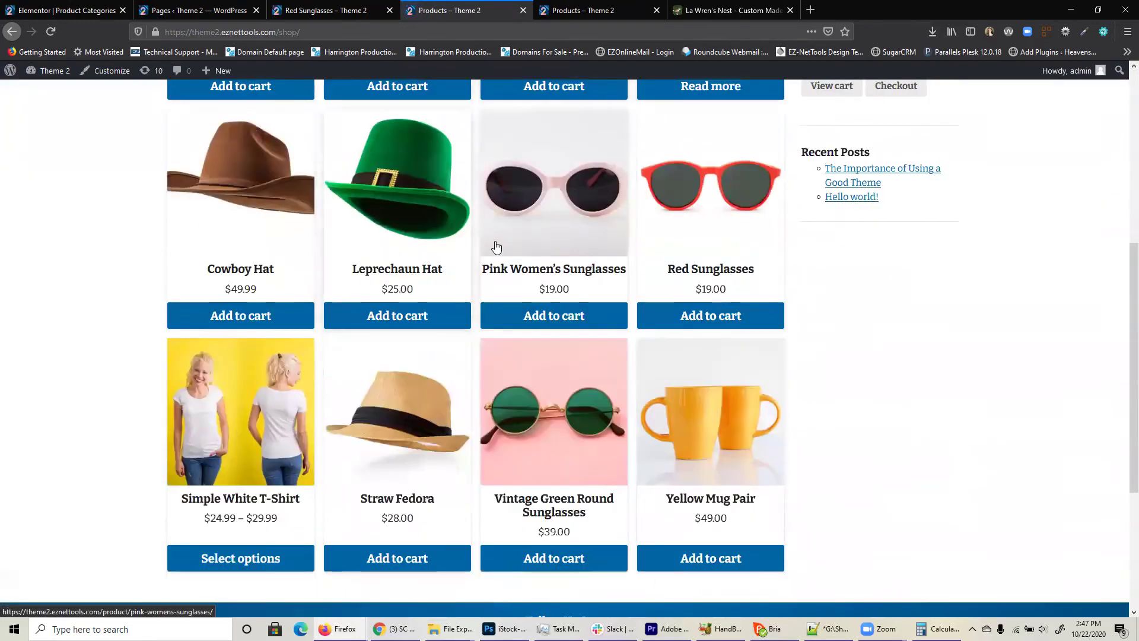
scroll(400, 474, "up", 1)
scroll(401, 475, "up", 1)
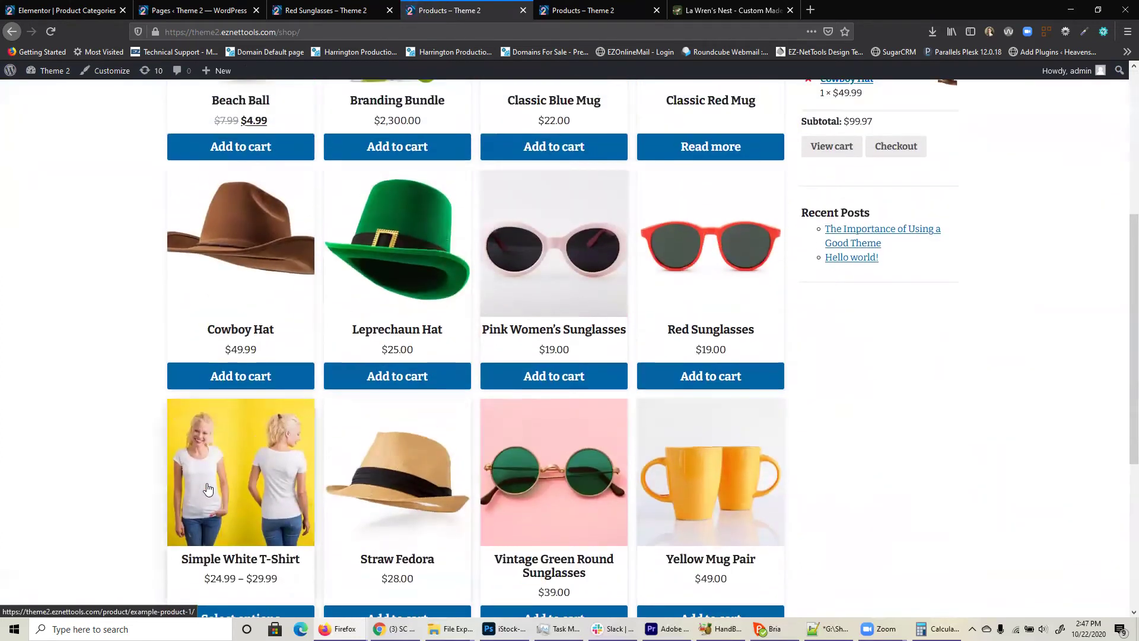
scroll(419, 270, "up", 5)
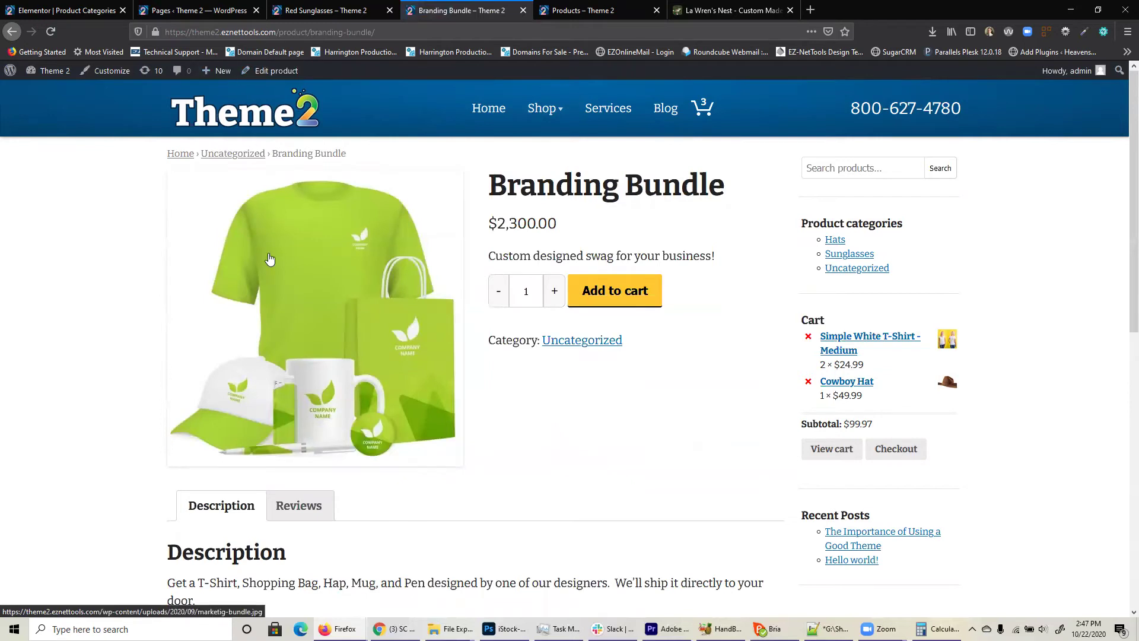
Step: Add Hats to the Branding Bundle's categories alongside Uncategorized and update the product
left_click(276, 72)
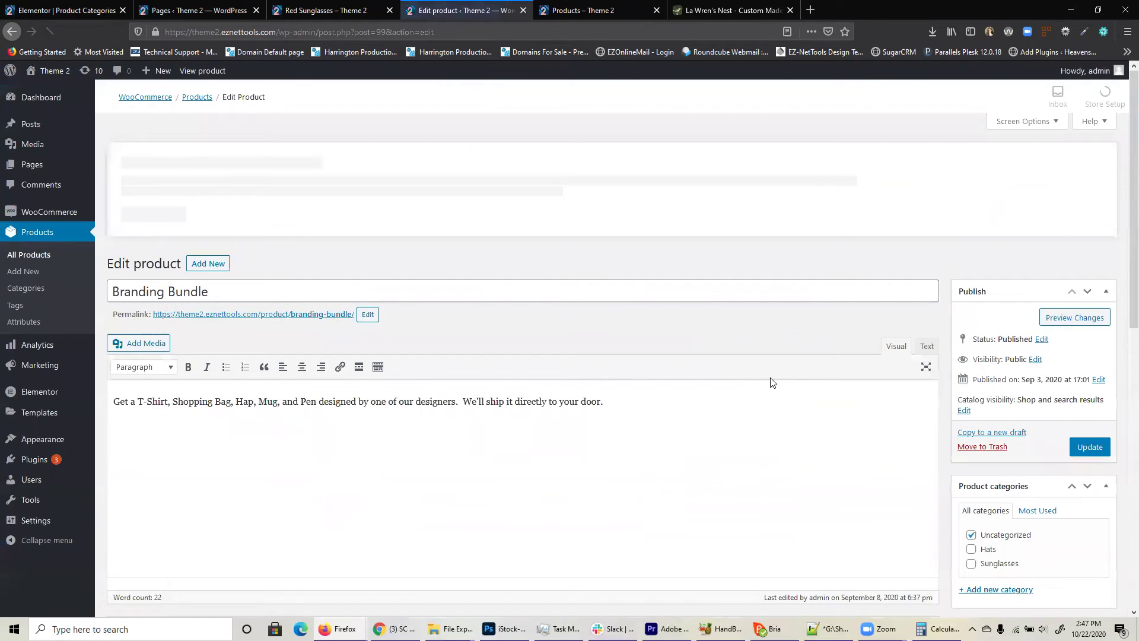
scroll(890, 346, "down", 1)
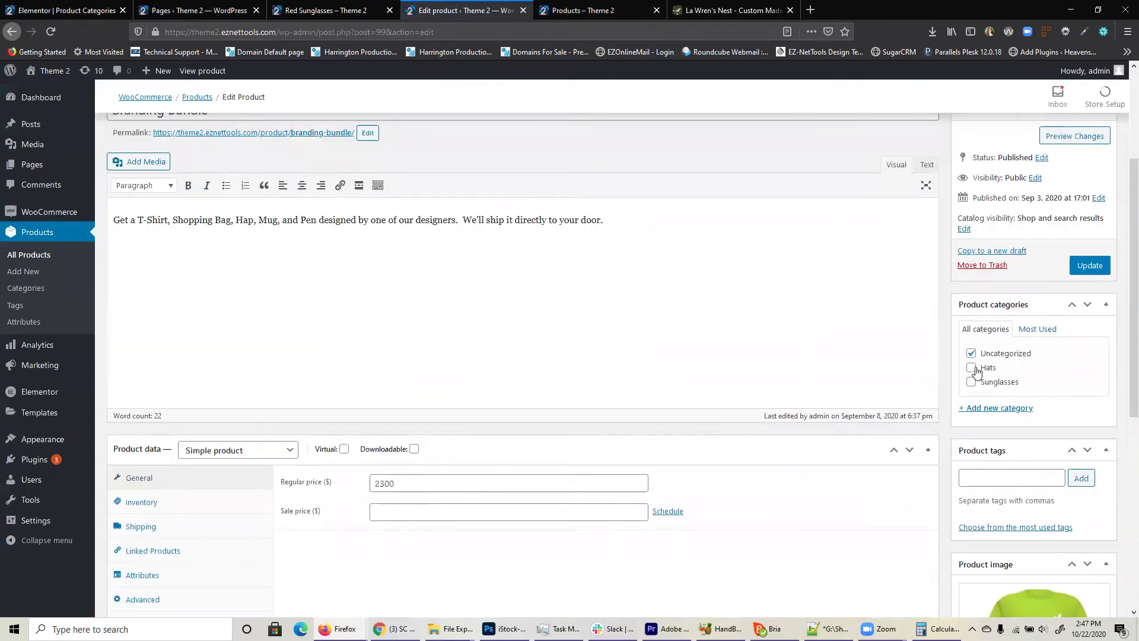
scroll(1052, 409, "down", 3)
scroll(973, 356, "up", 3)
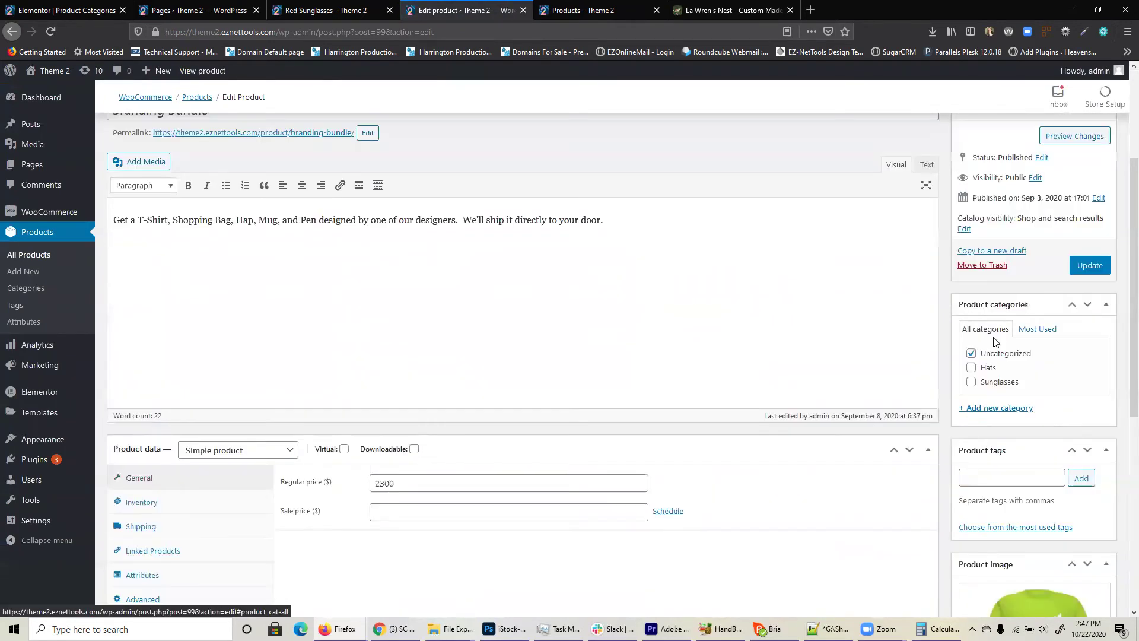
left_click(972, 368)
scroll(857, 375, "down", 3)
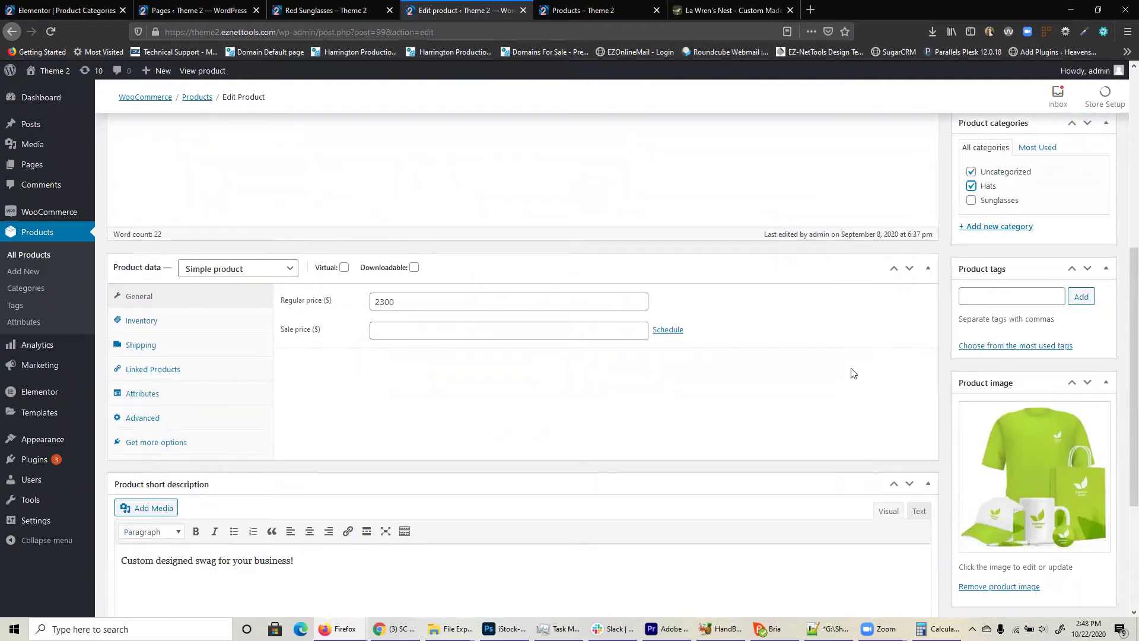
scroll(834, 486, "up", 3)
scroll(878, 451, "down", 3)
scroll(1056, 415, "up", 2)
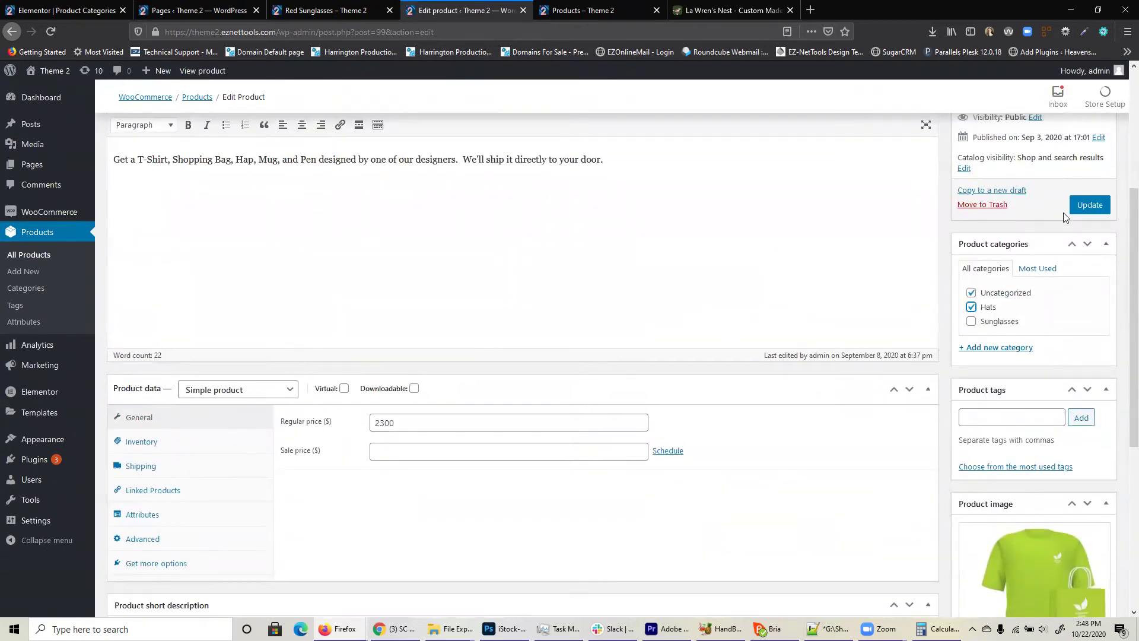
left_click(1085, 210)
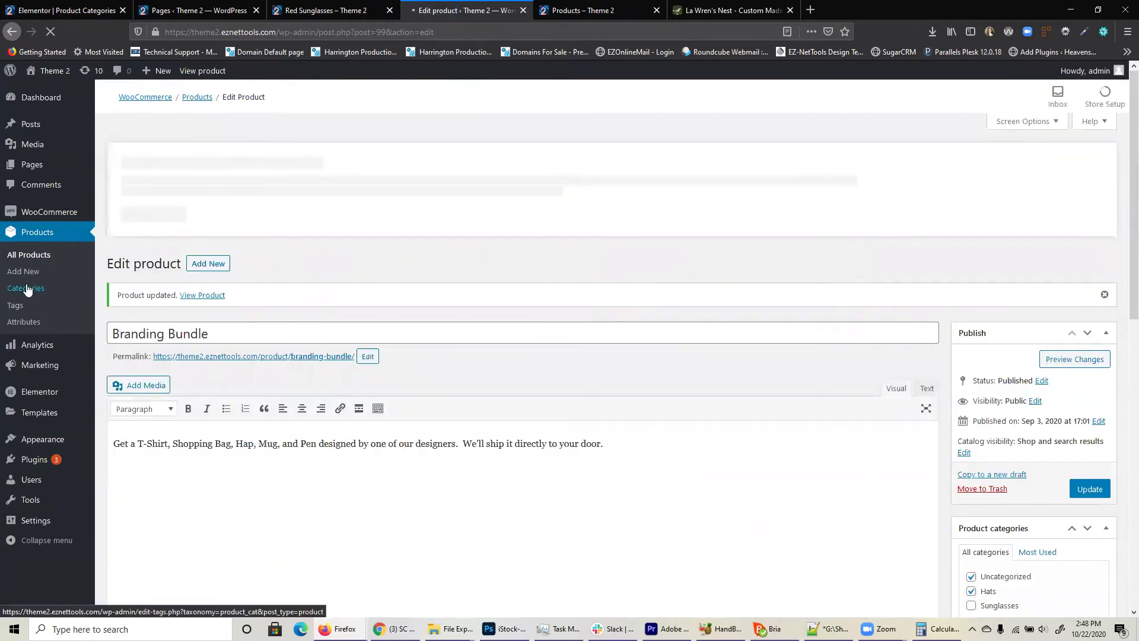
Step: Name a new product category Mugs and upload mugs.jpg from the Theme 2 image folder
left_click(26, 289)
left_click(235, 250)
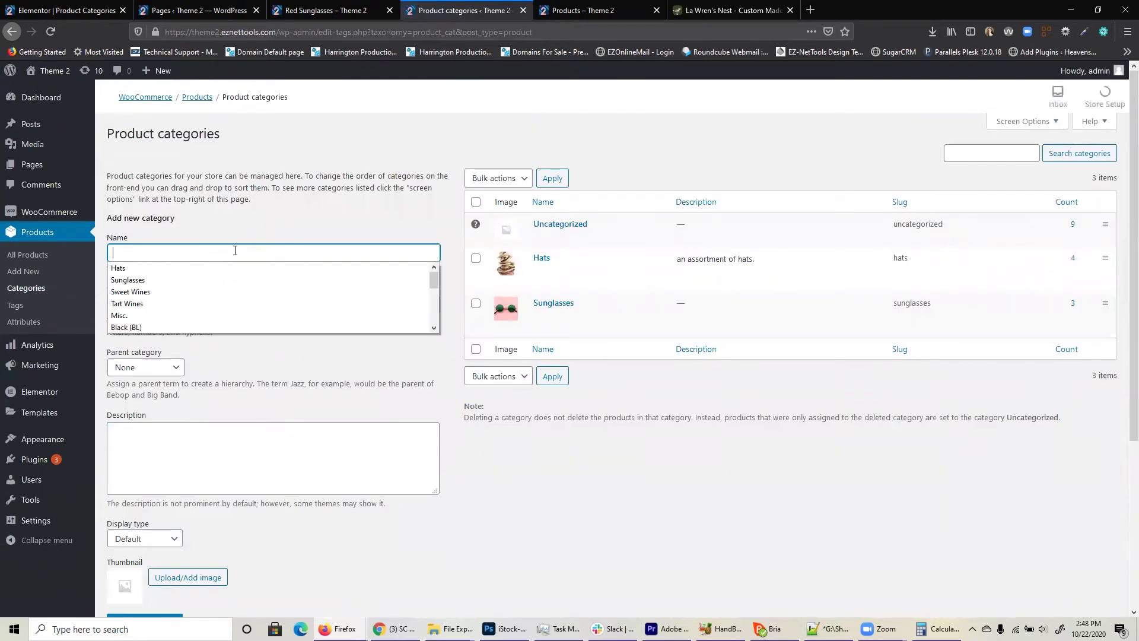
type("Mugs")
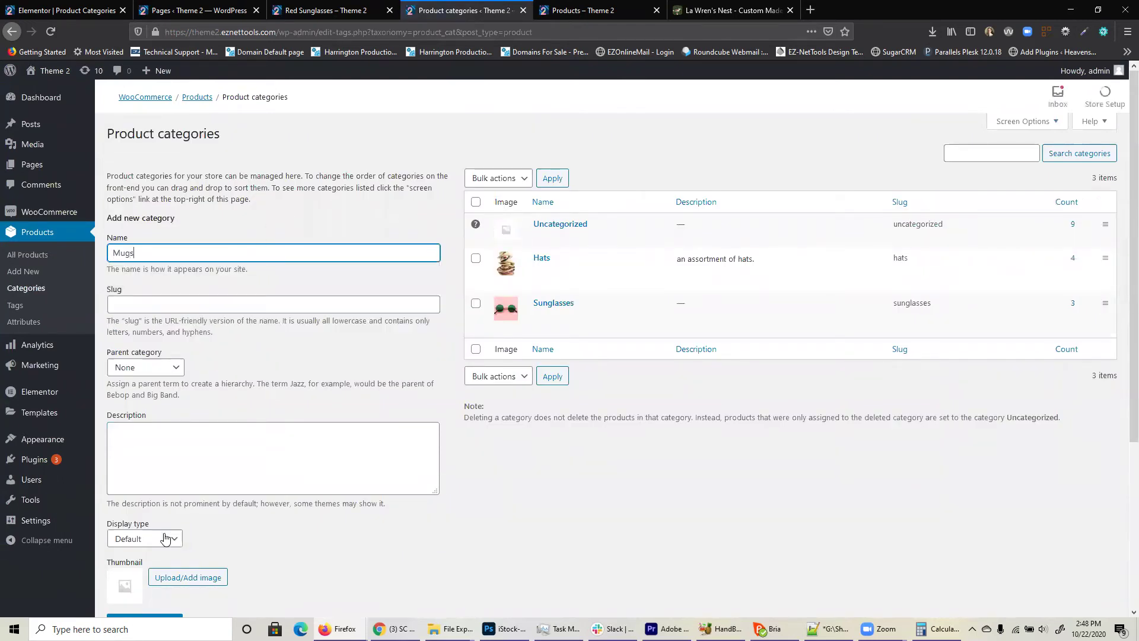
left_click(187, 578)
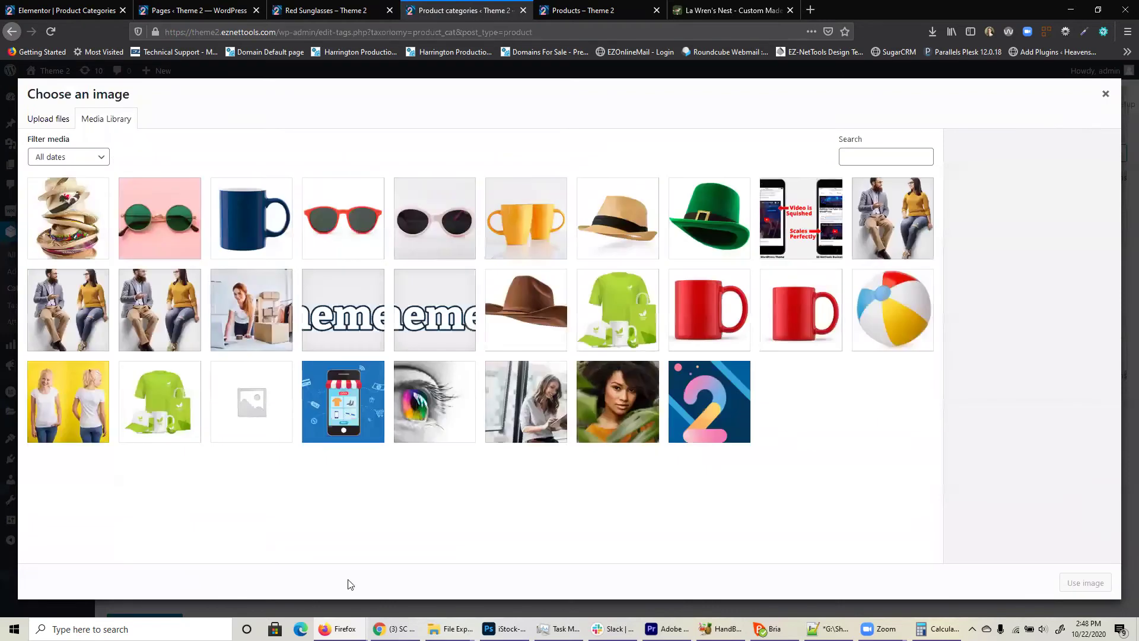
left_click(444, 628)
left_click(758, 561)
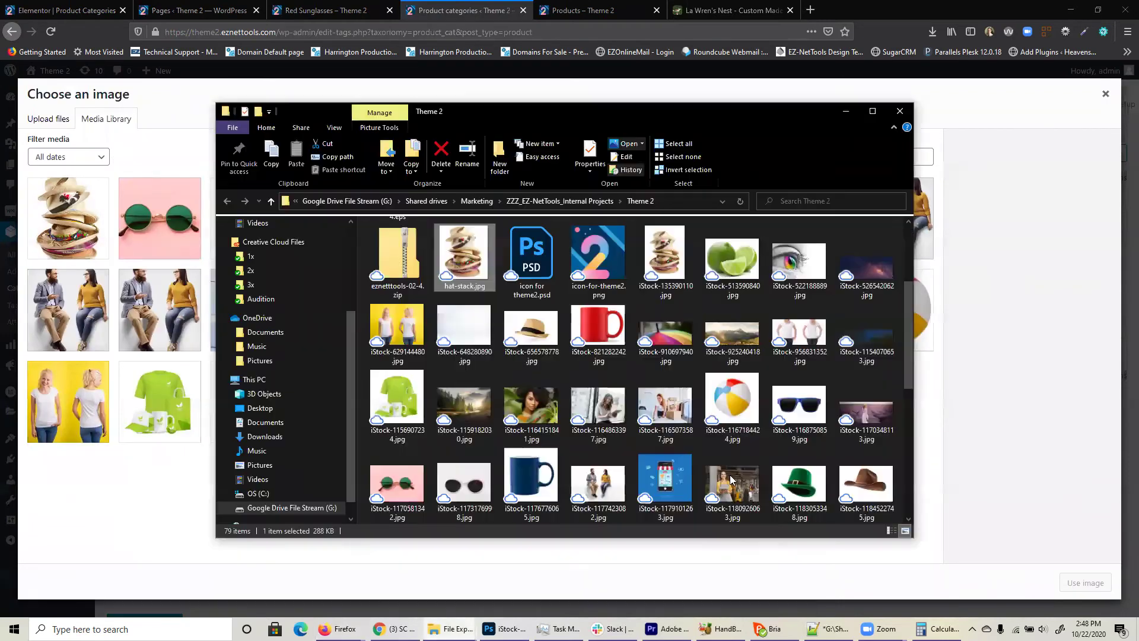
scroll(673, 383, "down", 3)
scroll(678, 373, "down", 3)
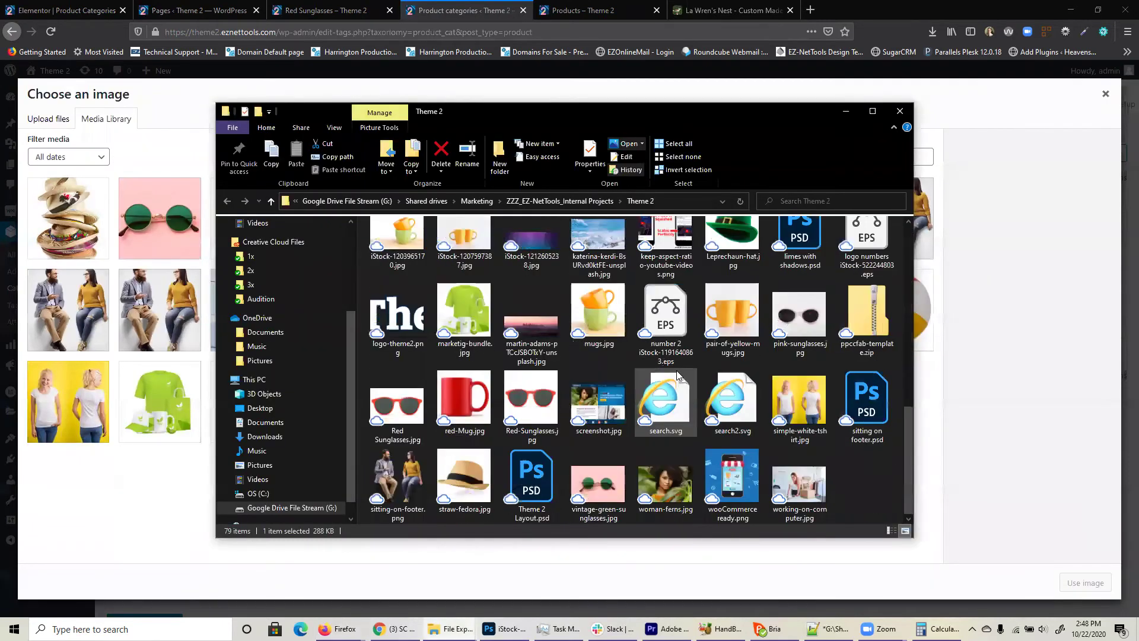
scroll(638, 370, "up", 2)
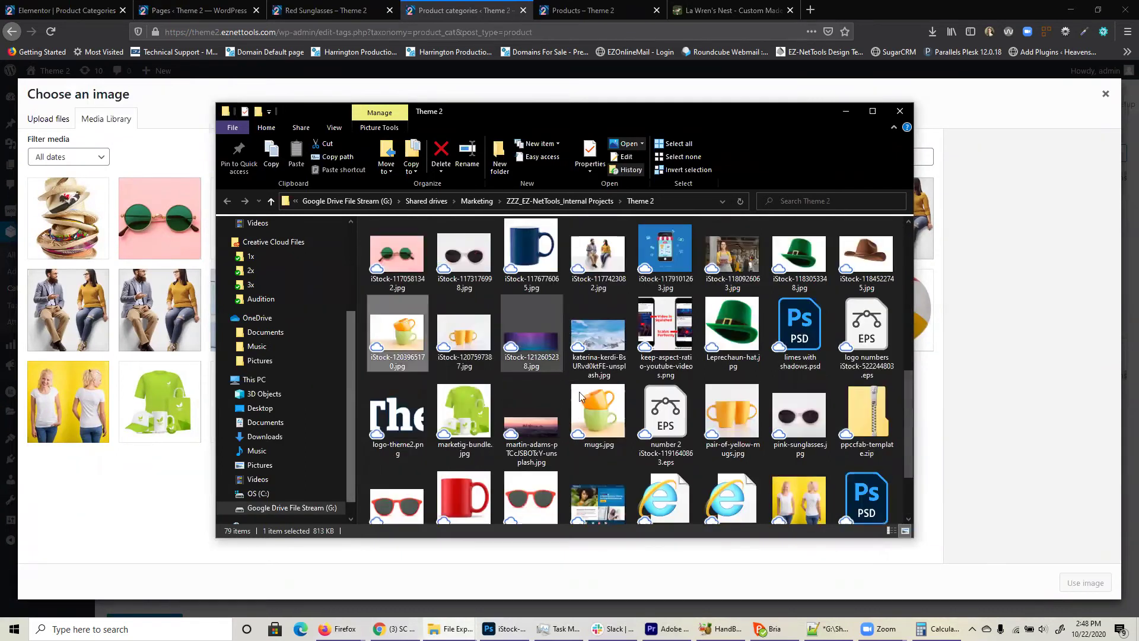
left_click_drag(598, 409, 133, 267)
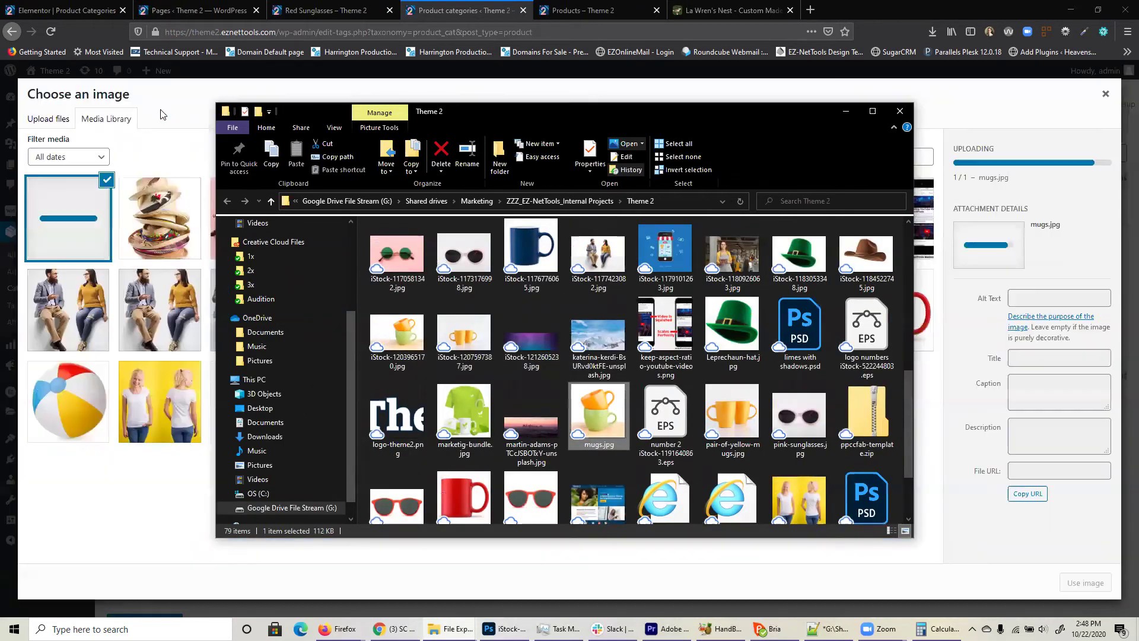
Step: Give mugs.jpg the alt text 'two mugs stacked', use it as thumbnail, and add the category
left_click(169, 113)
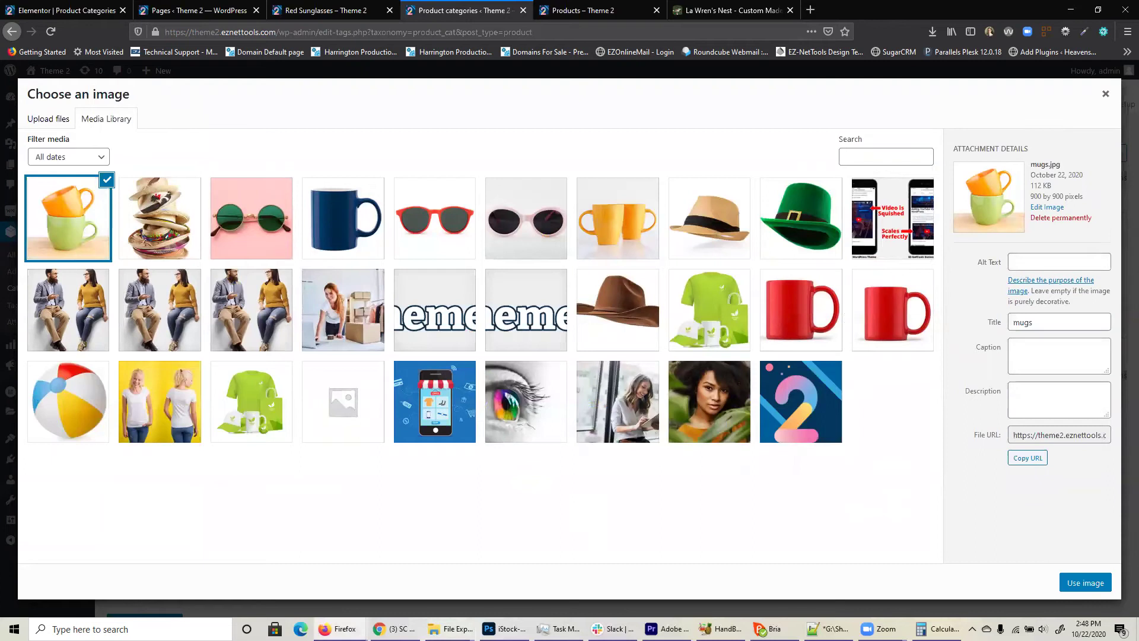
left_click(1050, 260)
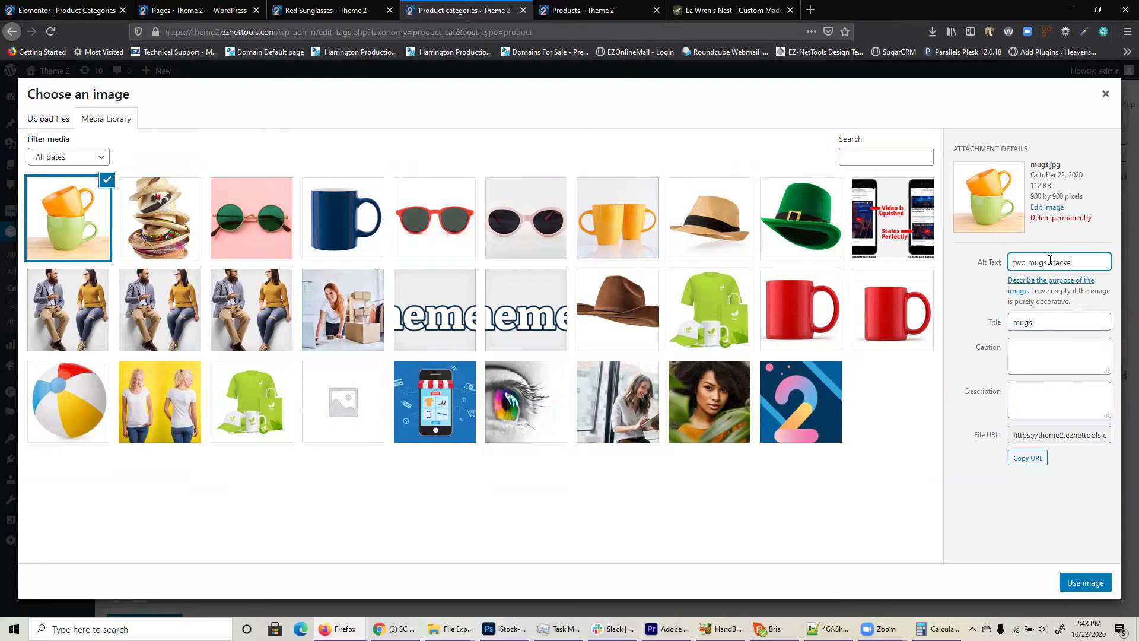
left_click(1080, 588)
scroll(583, 500, "down", 3)
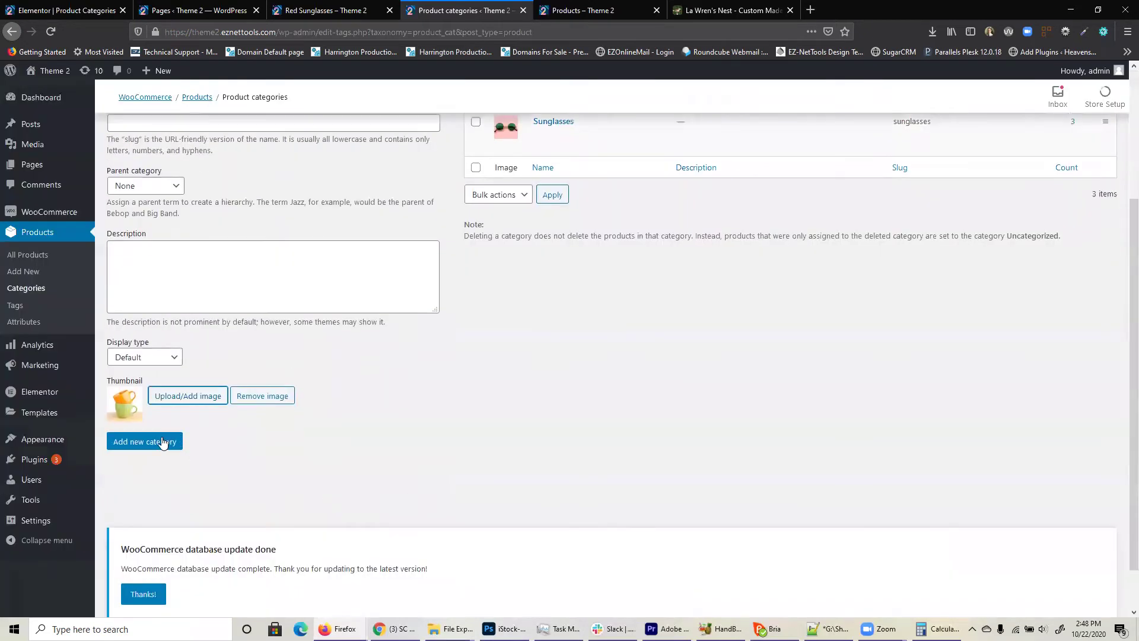
left_click(145, 442)
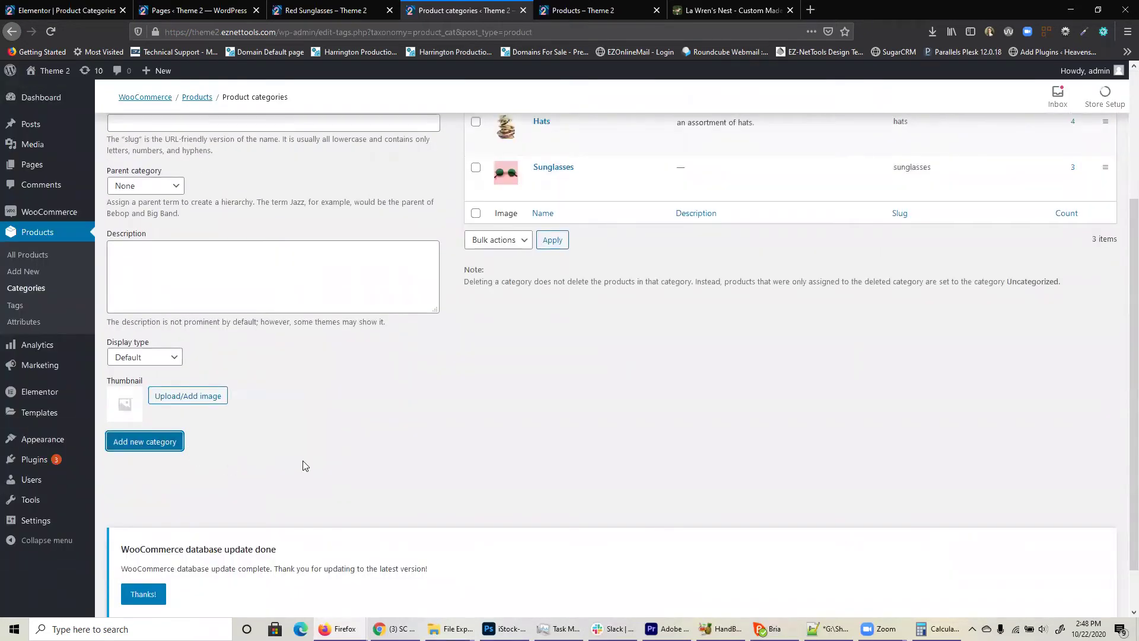
Step: Add a category named Shirts using the white T-shirt photo as its thumbnail image
scroll(303, 465, "up", 3)
left_click(197, 247)
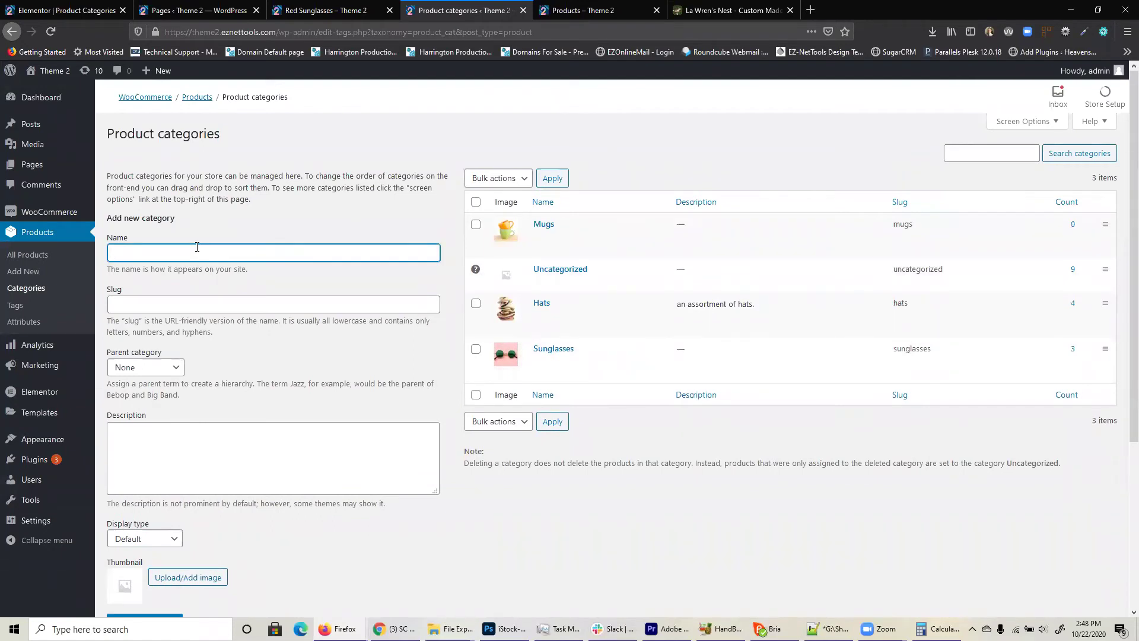
type("Shirts")
scroll(211, 362, "down", 3)
left_click(212, 397)
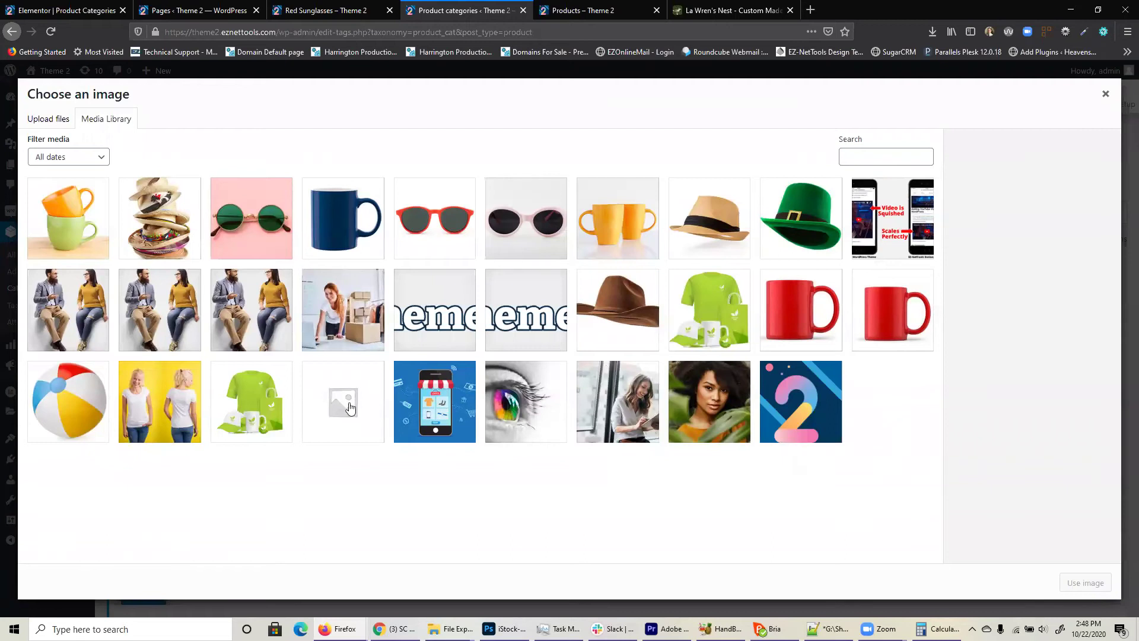
left_click(178, 405)
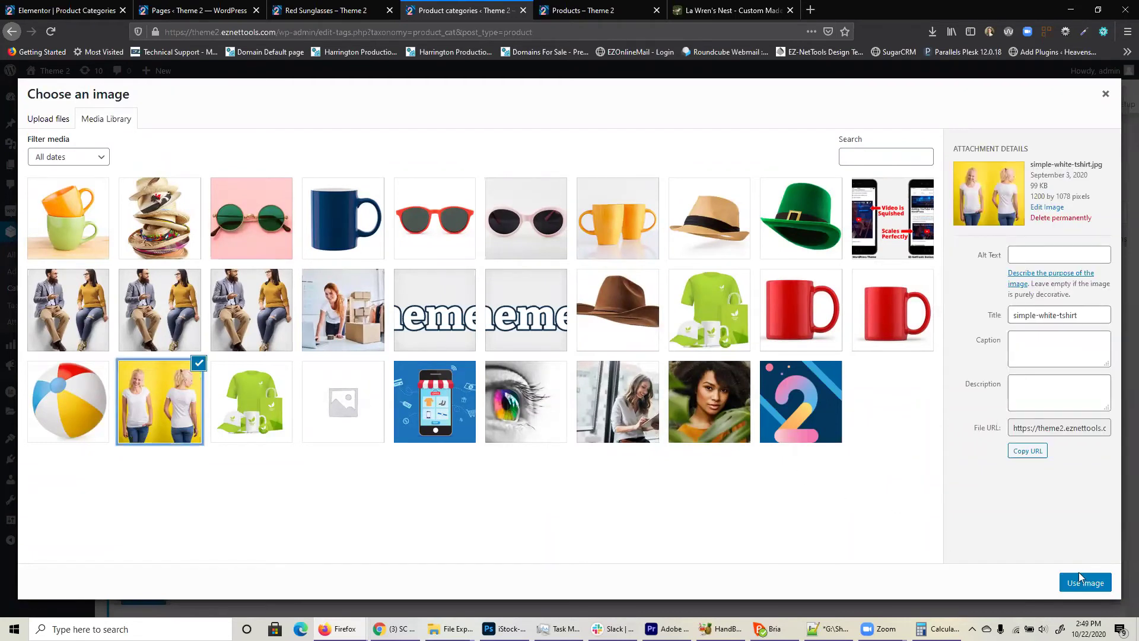
left_click(1080, 580)
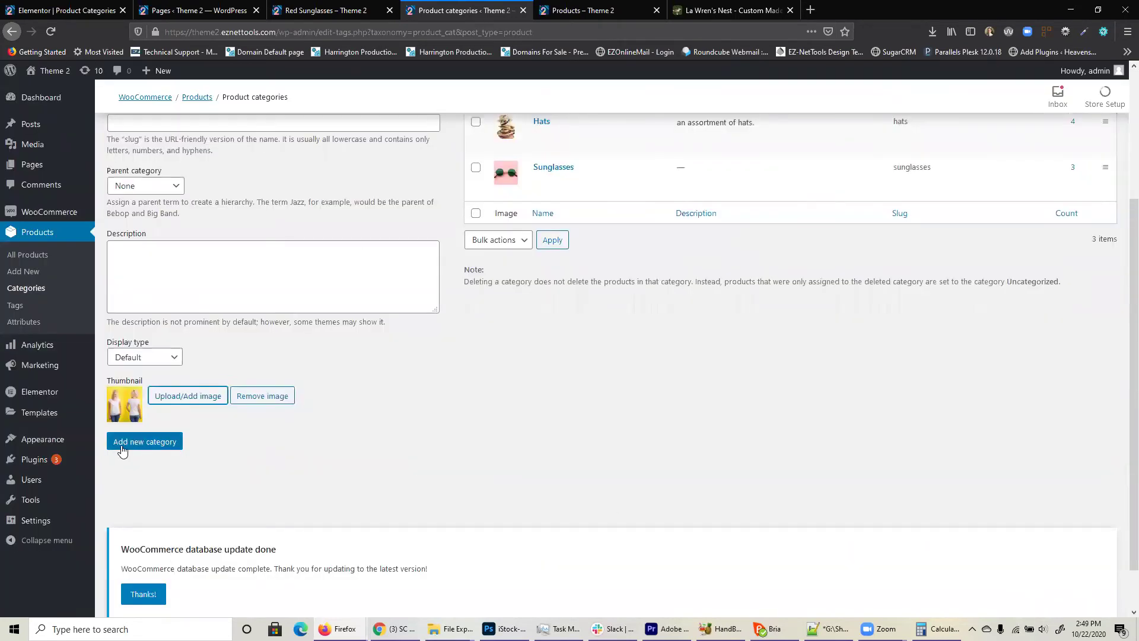
left_click(122, 446)
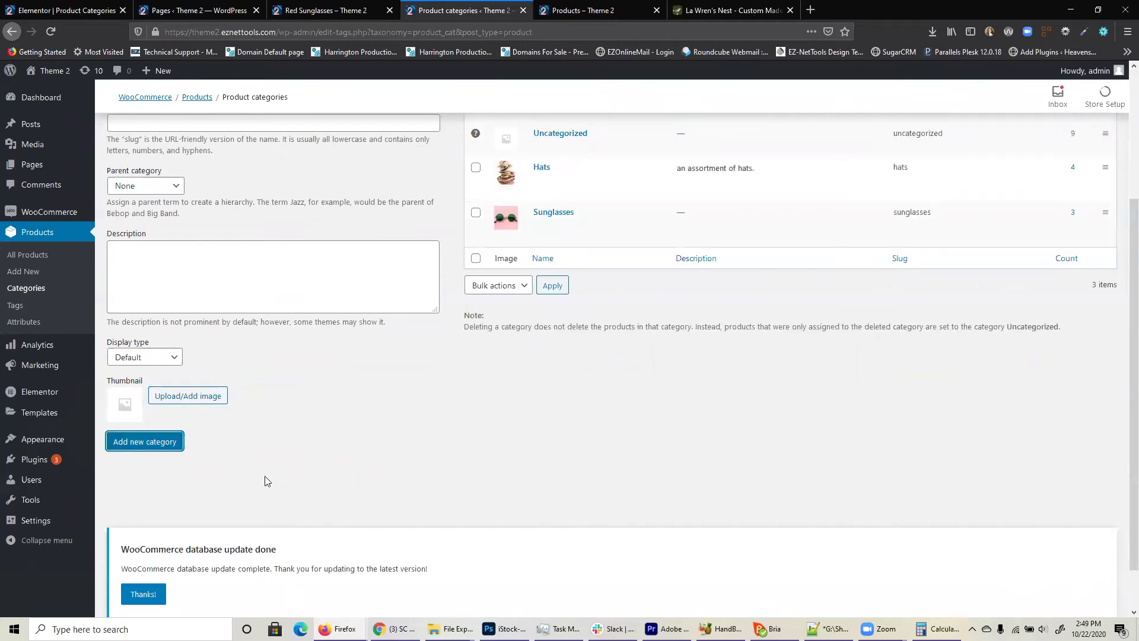
scroll(287, 453, "up", 3)
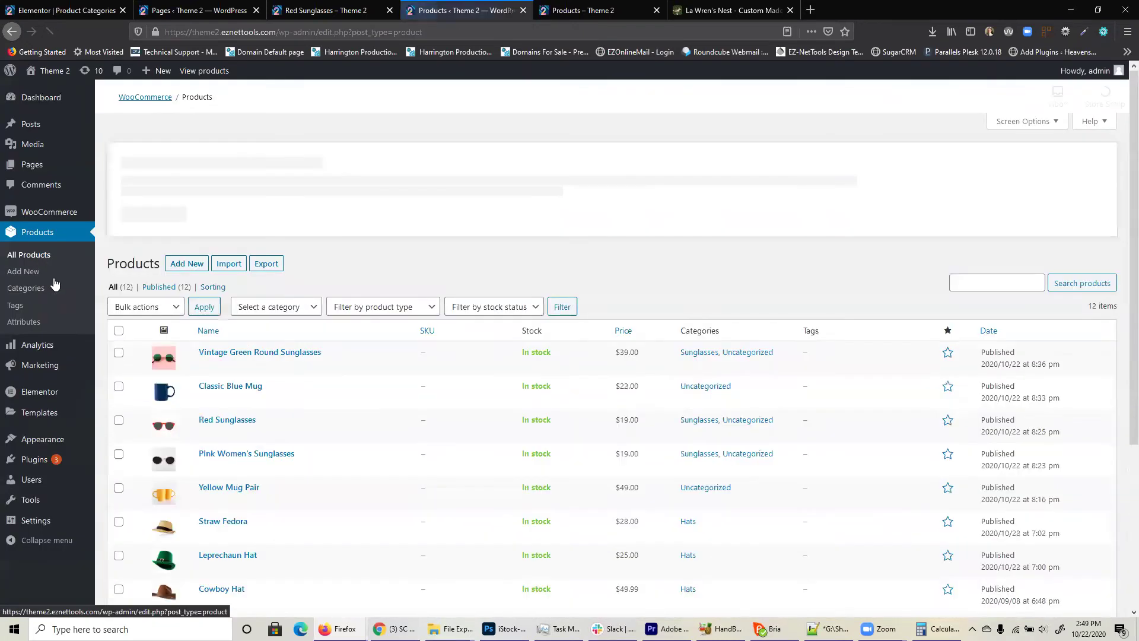
Step: Bulk-edit Branding Bundle and Simple White T-Shirt to put both in the Shirts category
scroll(148, 325, "down", 5)
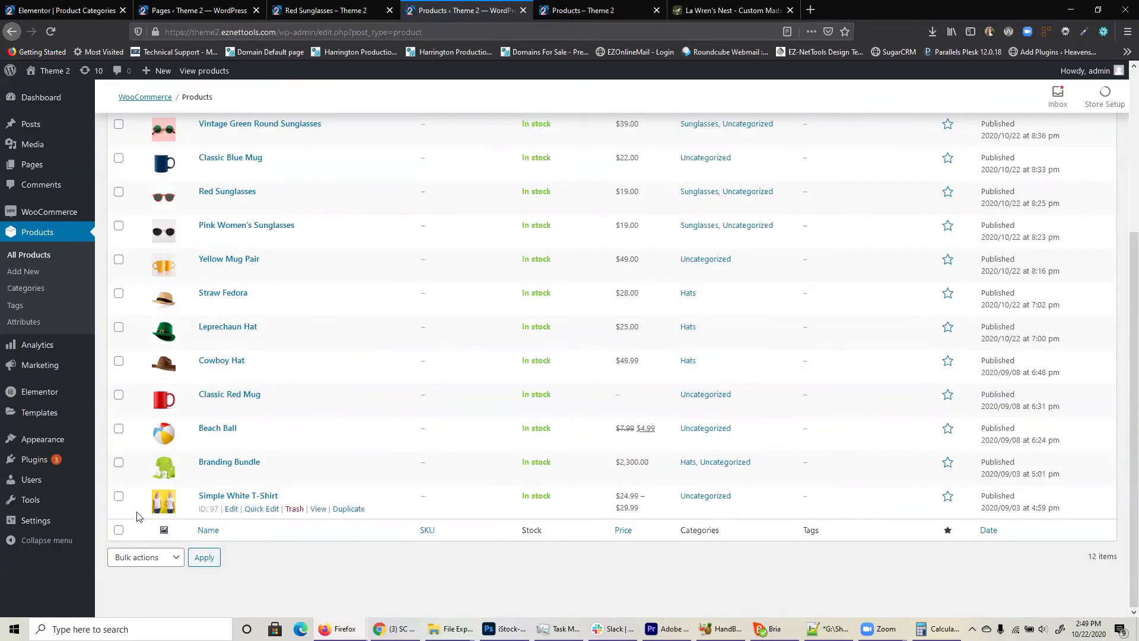
left_click(119, 498)
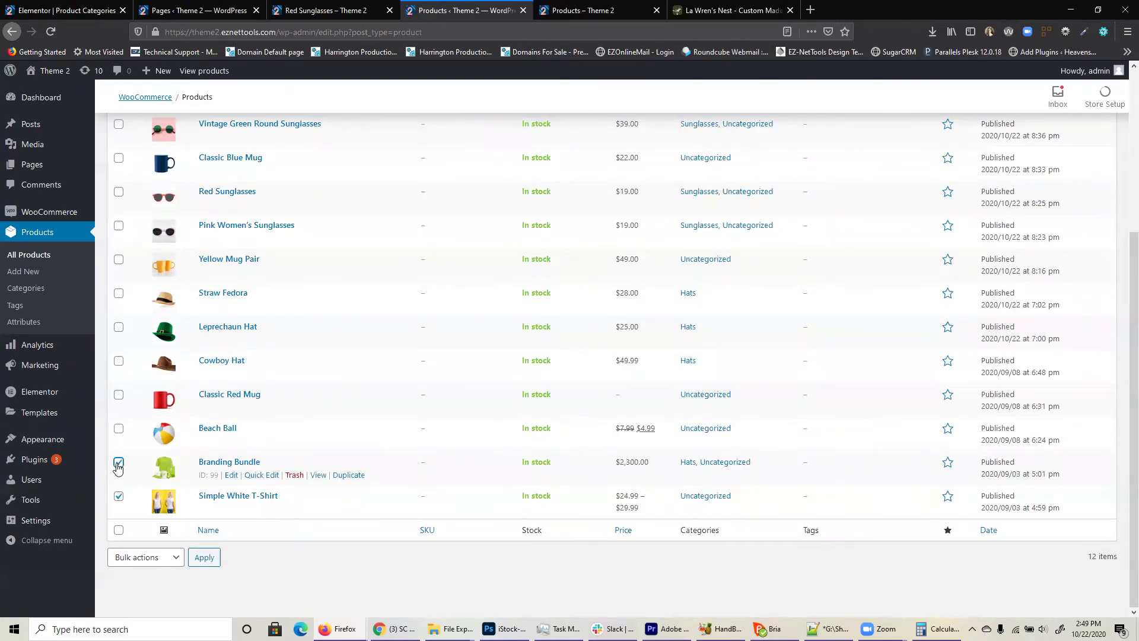
left_click(126, 560)
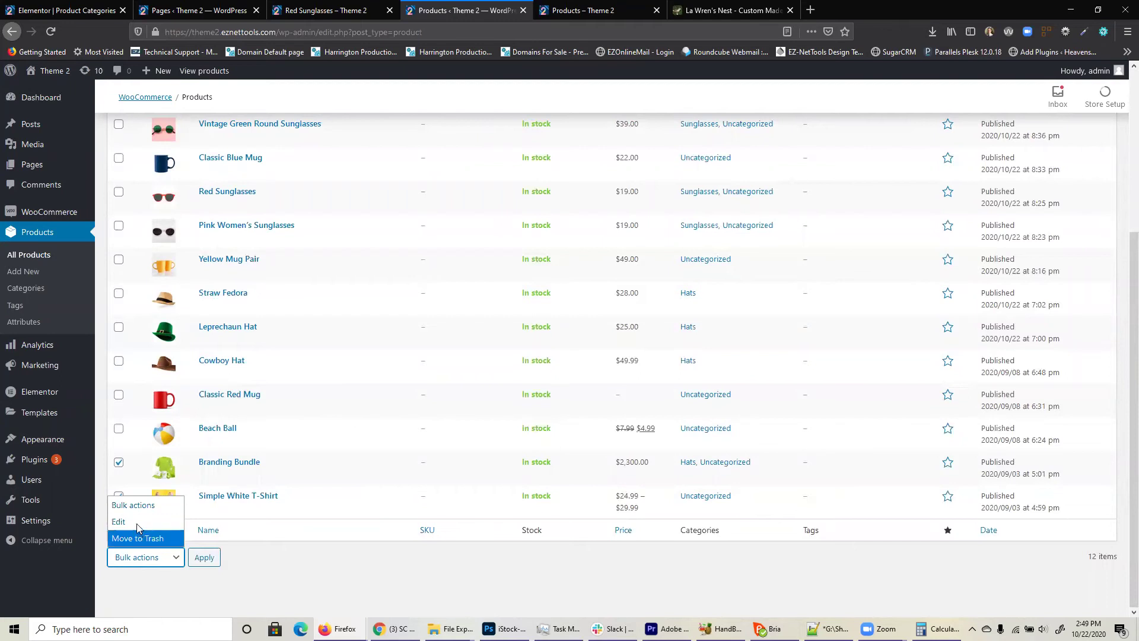
left_click(139, 519)
left_click(204, 557)
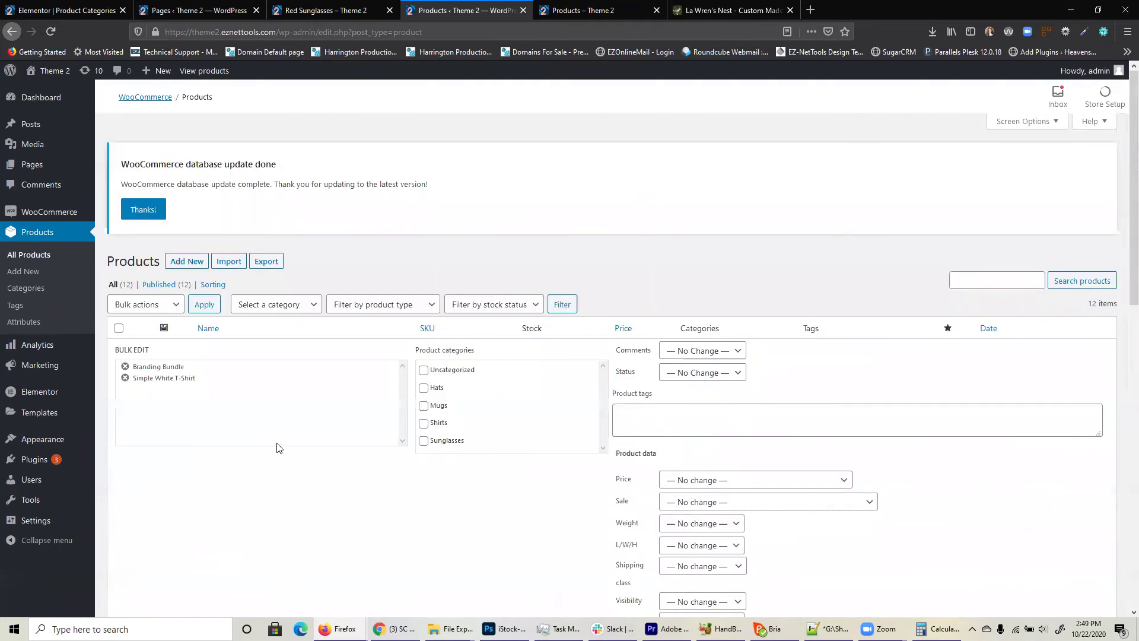
left_click(441, 426)
scroll(771, 457, "down", 3)
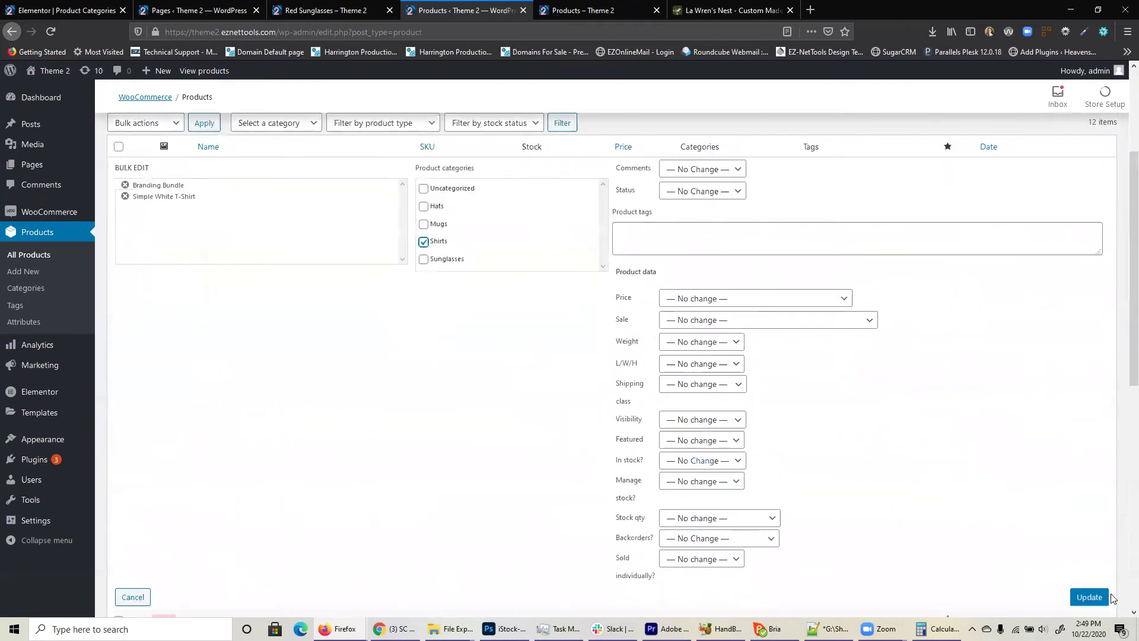
left_click(1079, 599)
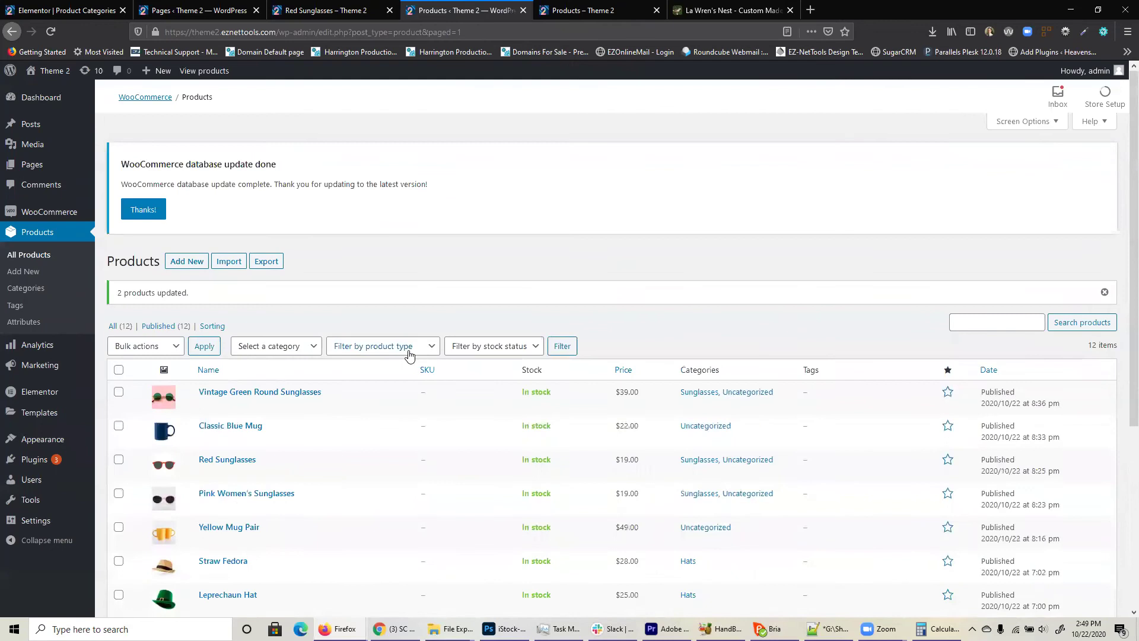
Step: Select Yellow Mug Pair, Classic Red Mug and Classic Blue Mug in the products list
scroll(408, 355, "down", 3)
scroll(408, 355, "down", 2)
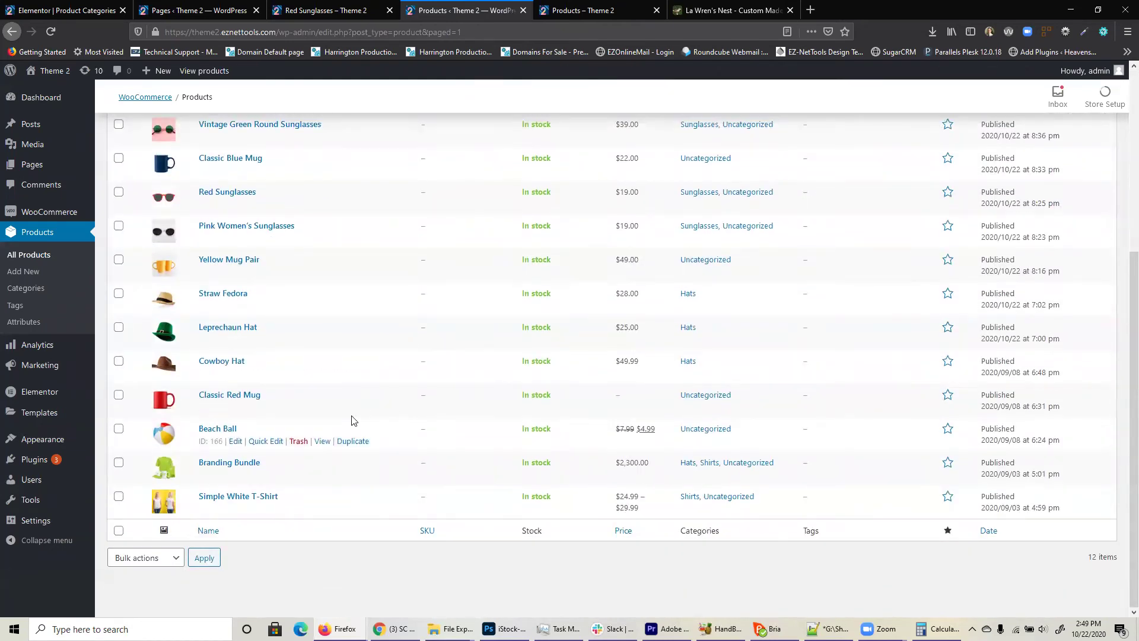
left_click(119, 259)
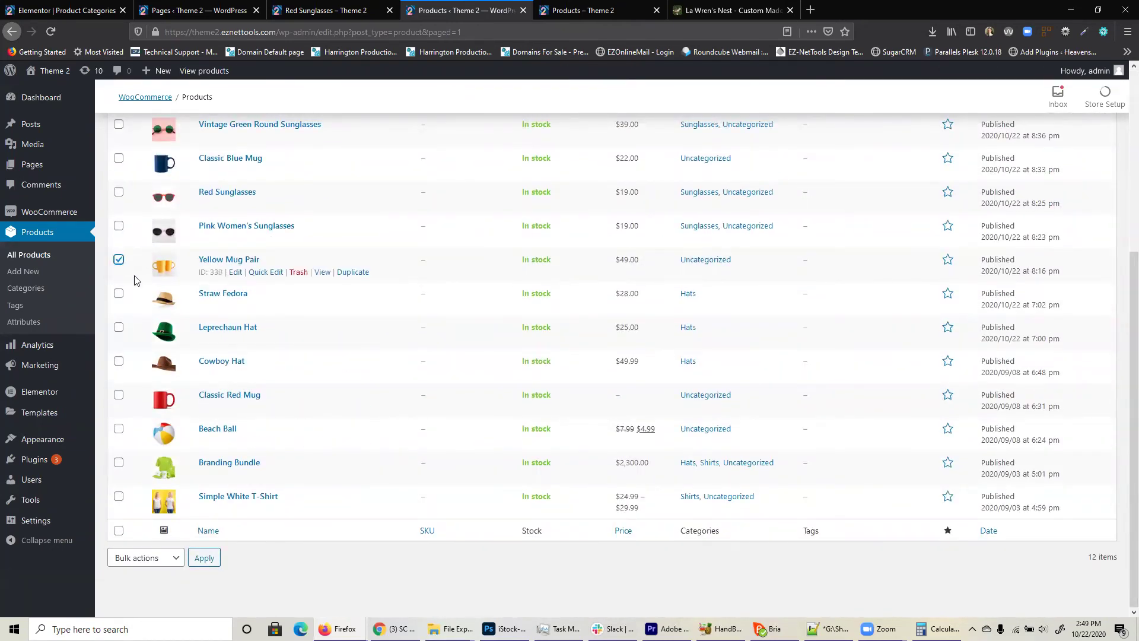
left_click(119, 395)
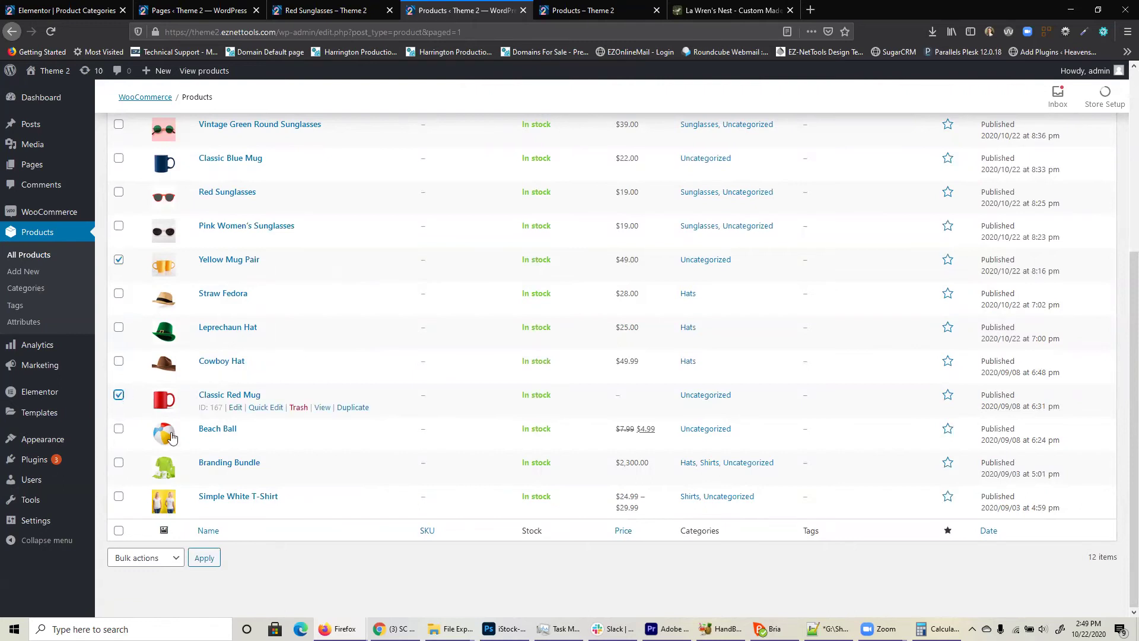
left_click(119, 160)
scroll(141, 206, "up", 5)
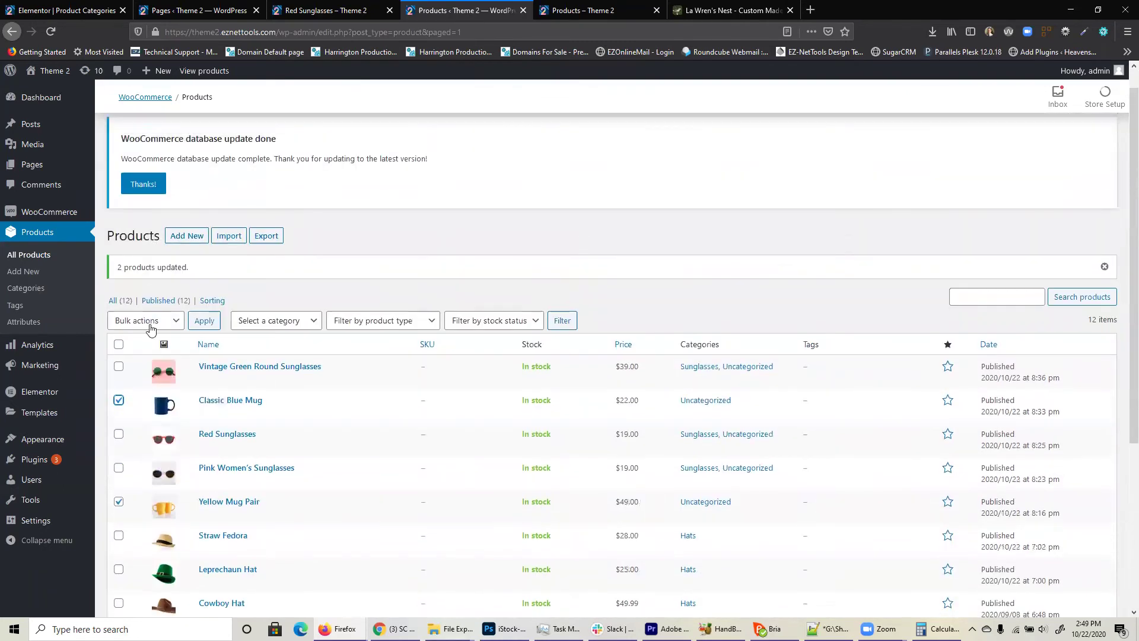
Step: Bulk-edit the three selected mugs into the Mugs category and update them
left_click(145, 321)
left_click(125, 355)
left_click(204, 320)
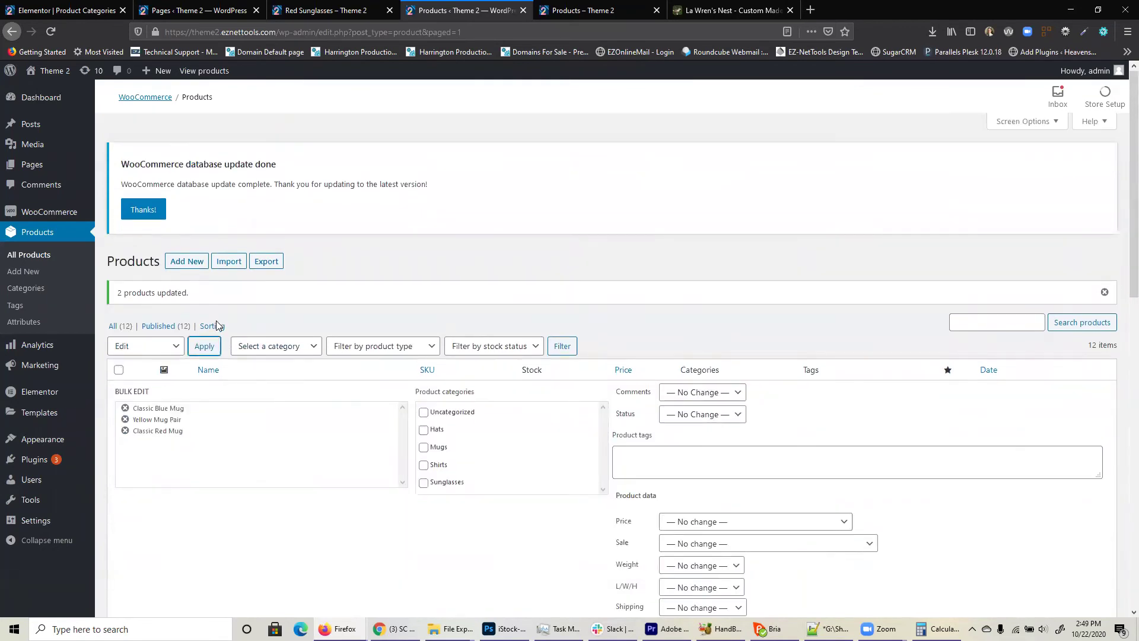
left_click(439, 451)
scroll(977, 516, "down", 4)
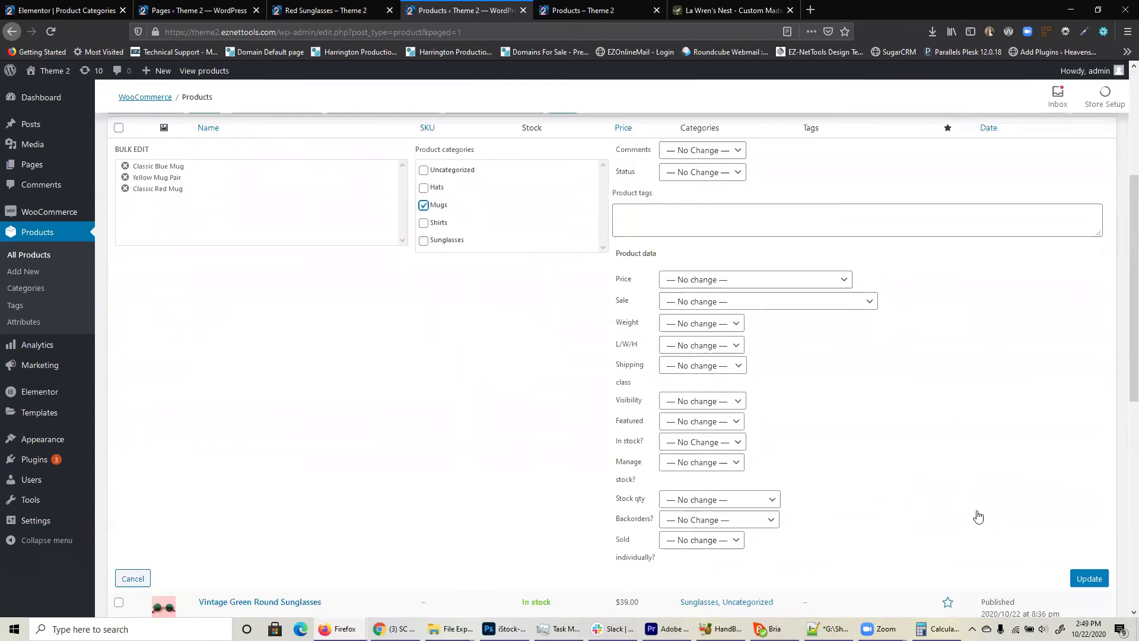
left_click(1090, 579)
Step: View the storefront shop's Mugs category page, then return to the admin Dashboard
left_click(55, 71)
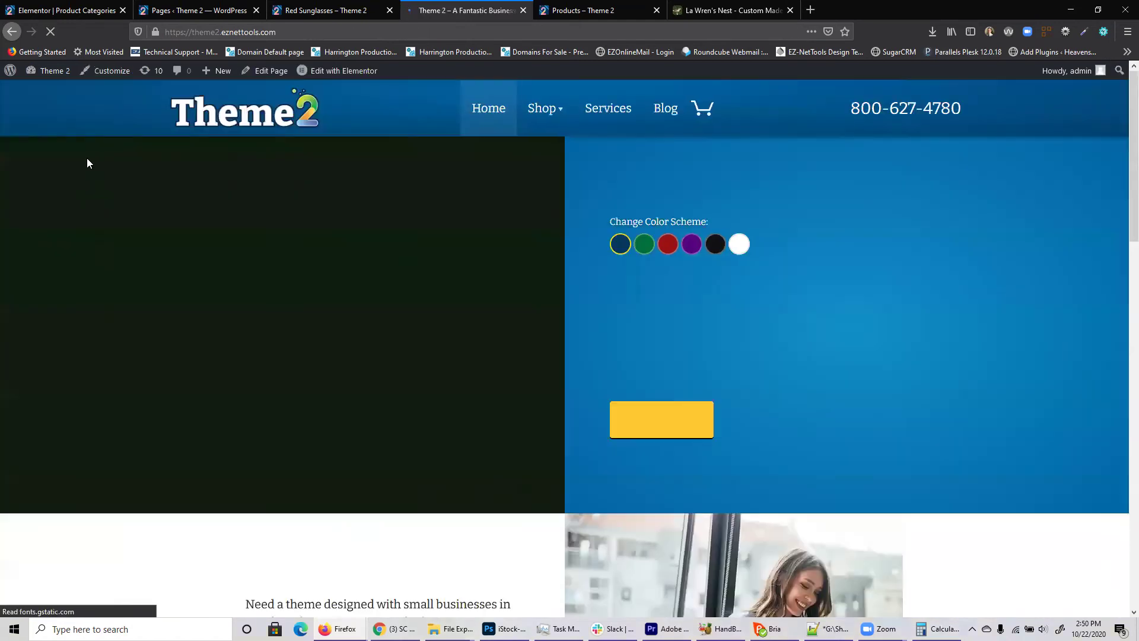
left_click(543, 108)
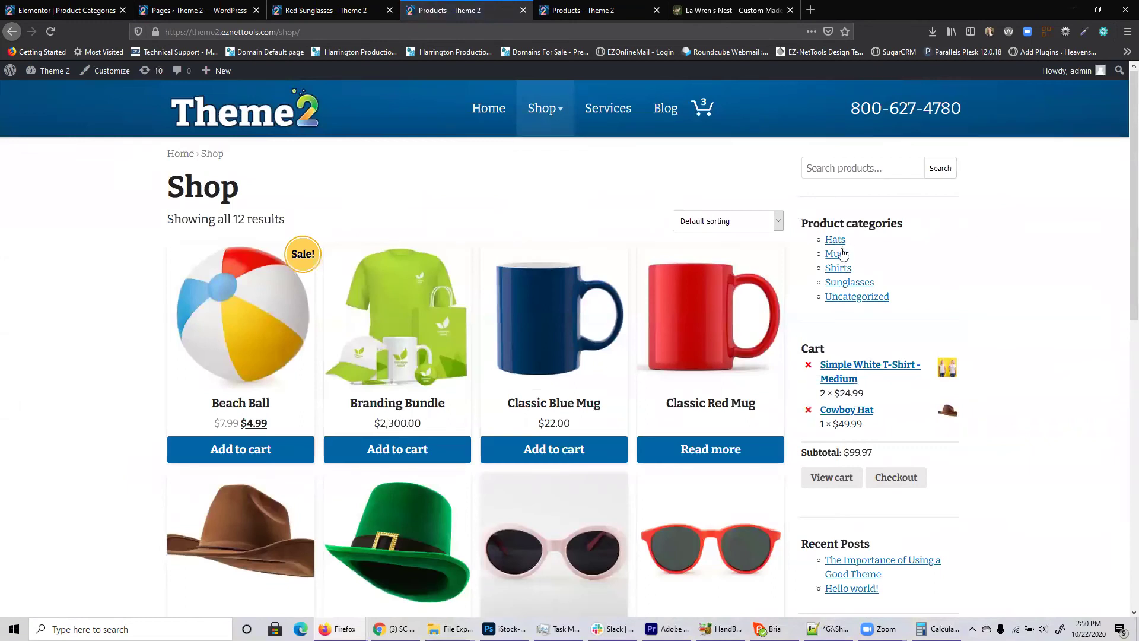
left_click(843, 253)
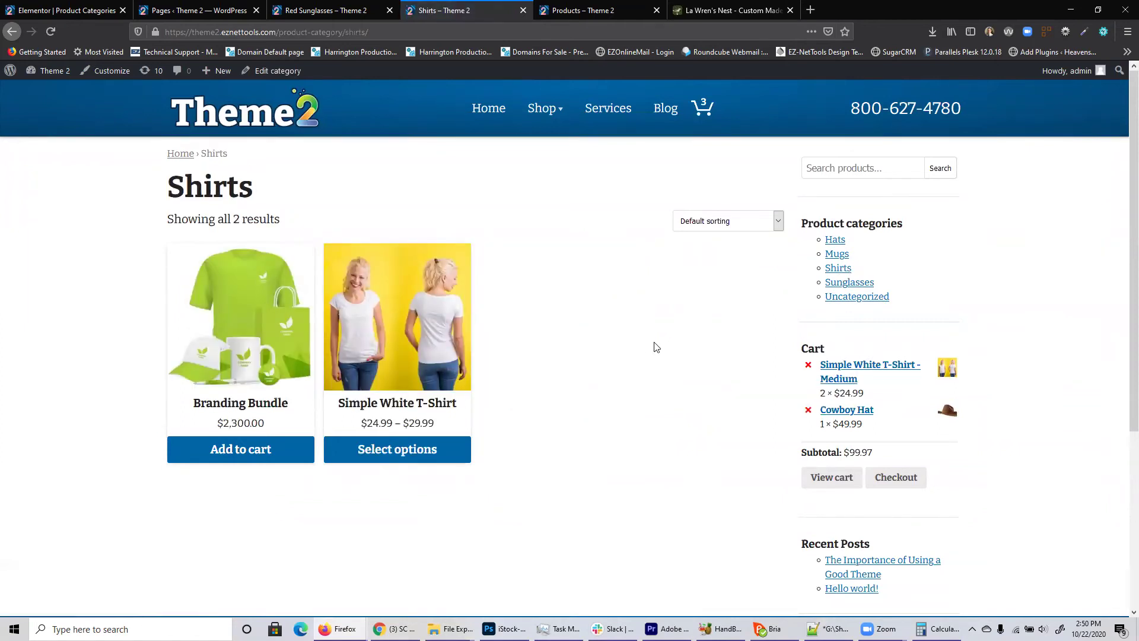
left_click(61, 72)
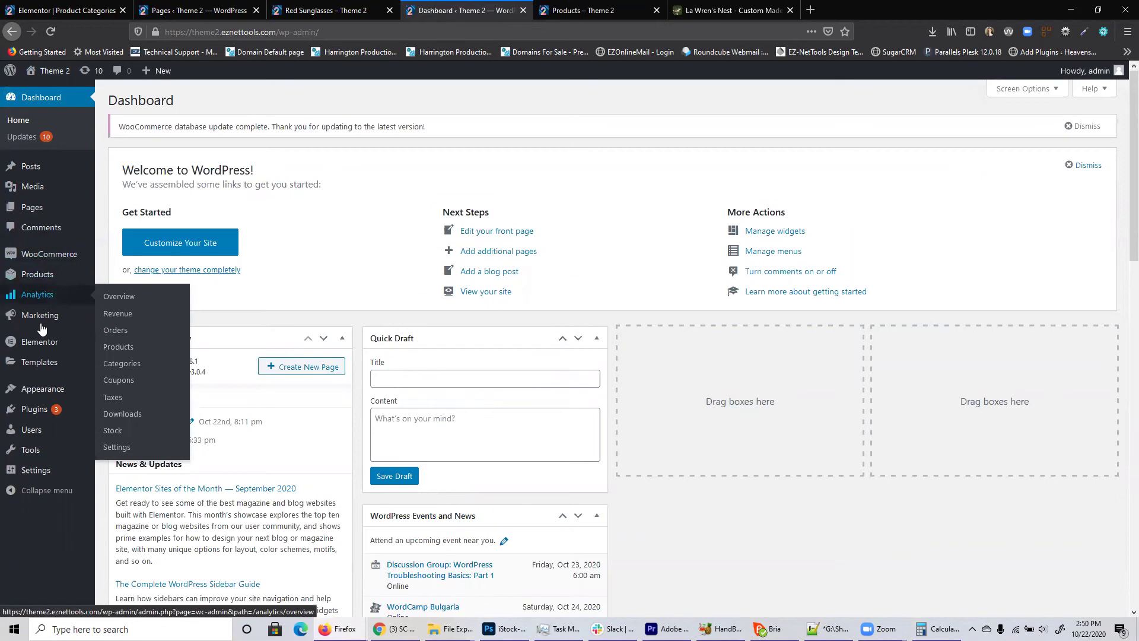
Step: Add a new apparel category with the green T-shirt and mug bundle image as thumbnail
mouse_move(38, 278)
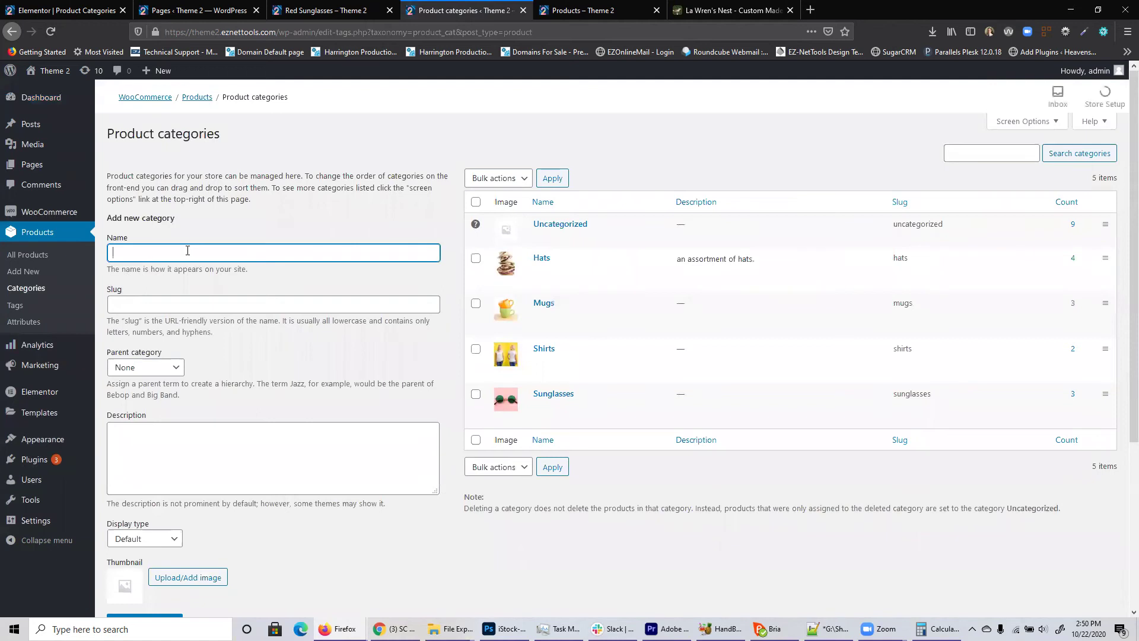
left_click(187, 250)
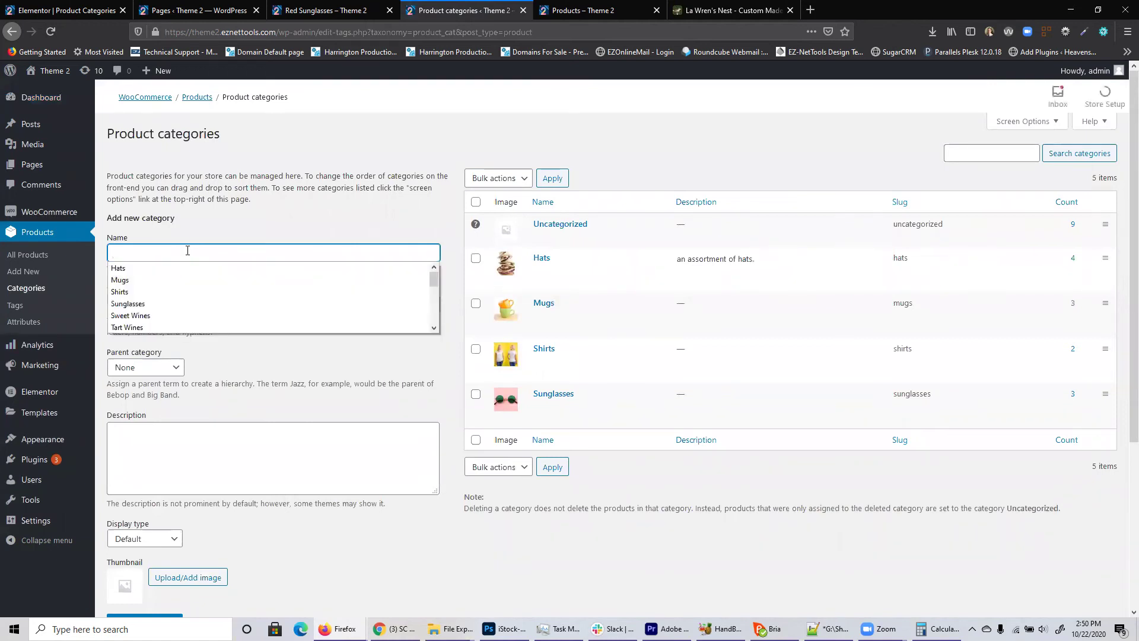
type("apparel")
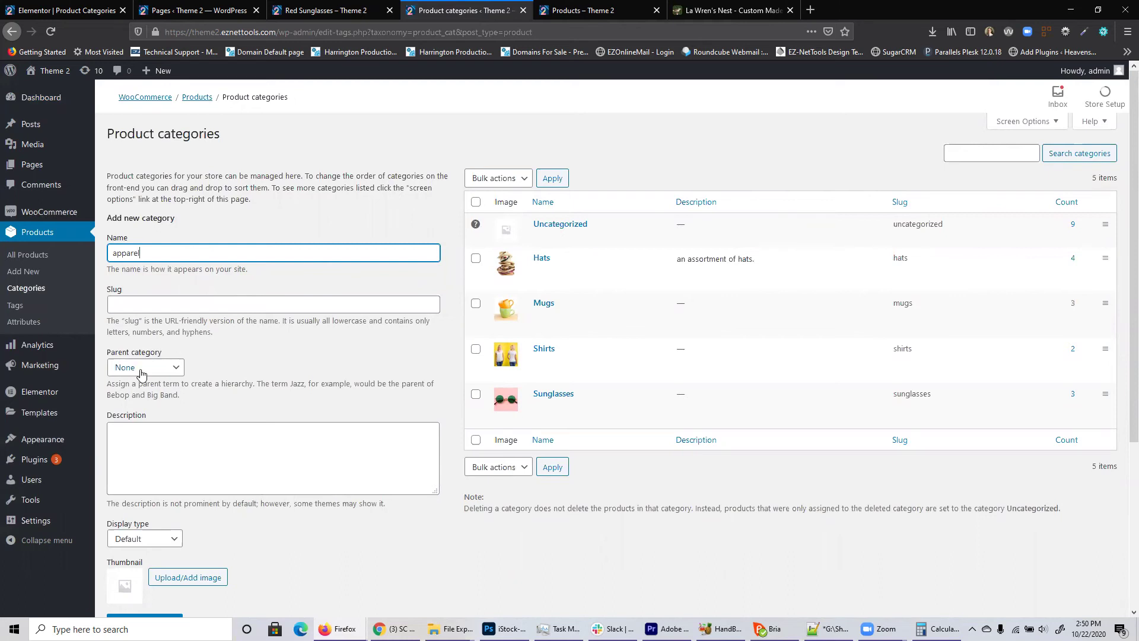
scroll(201, 463, "down", 2)
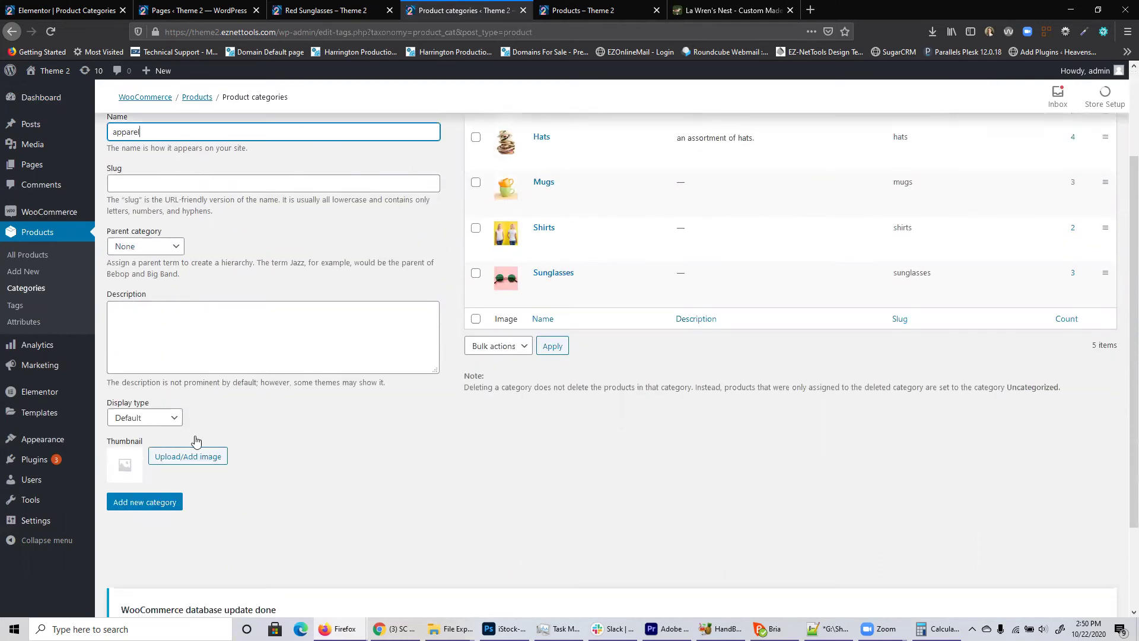
left_click(191, 458)
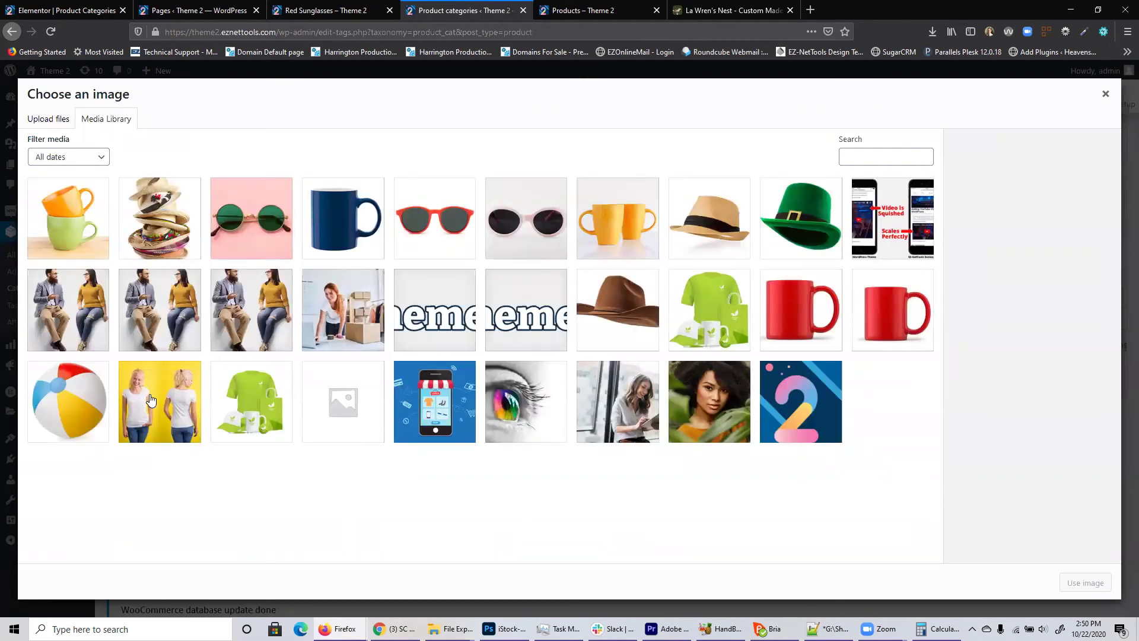
left_click(718, 317)
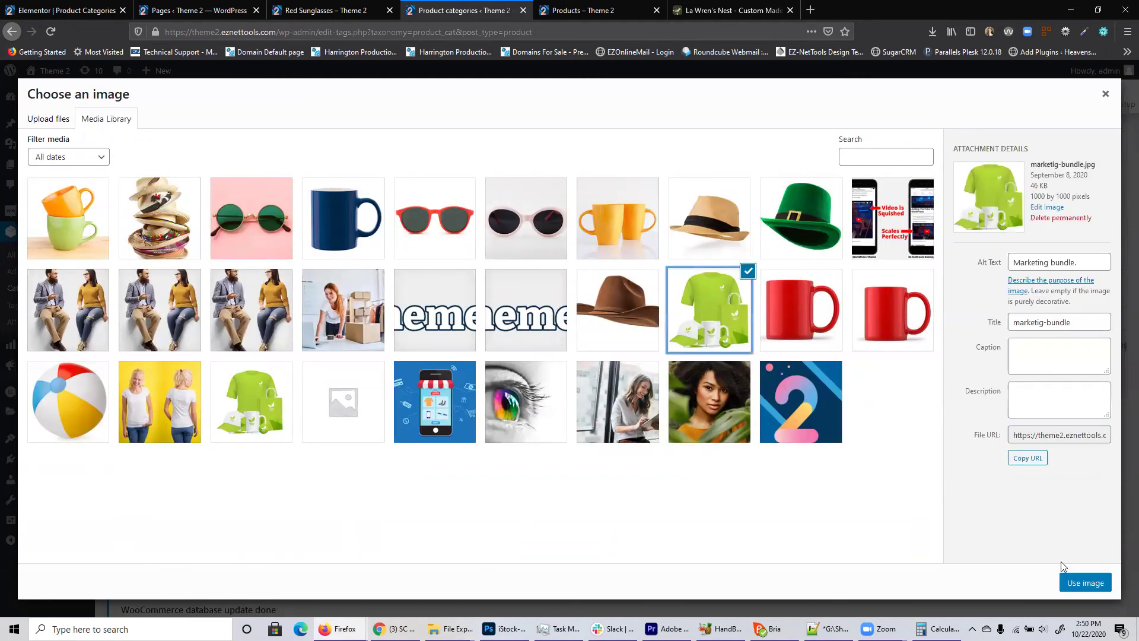
left_click(1085, 583)
Step: Quick Edit the new category's name to the capitalised 'Apparel' and save it
scroll(466, 557, "up", 2)
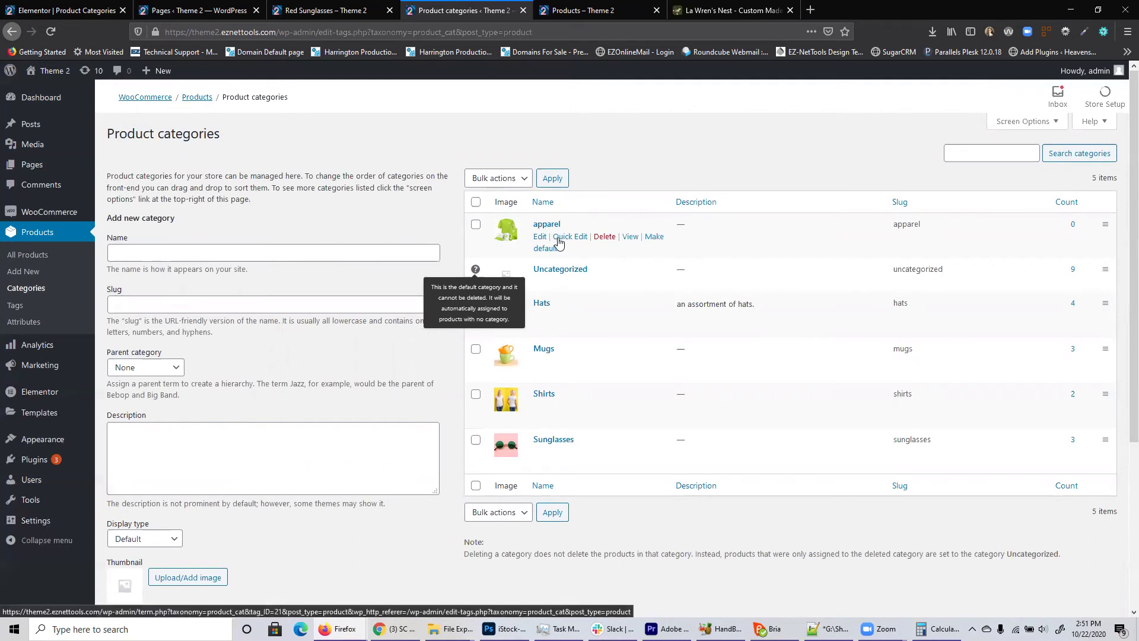
left_click(563, 236)
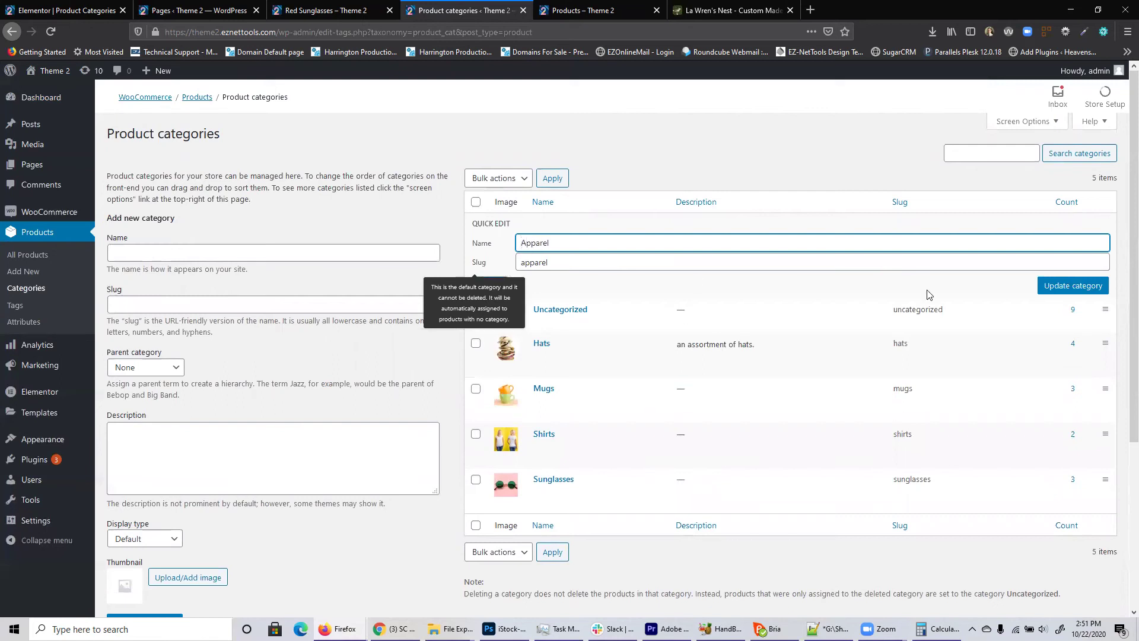
left_click(1057, 287)
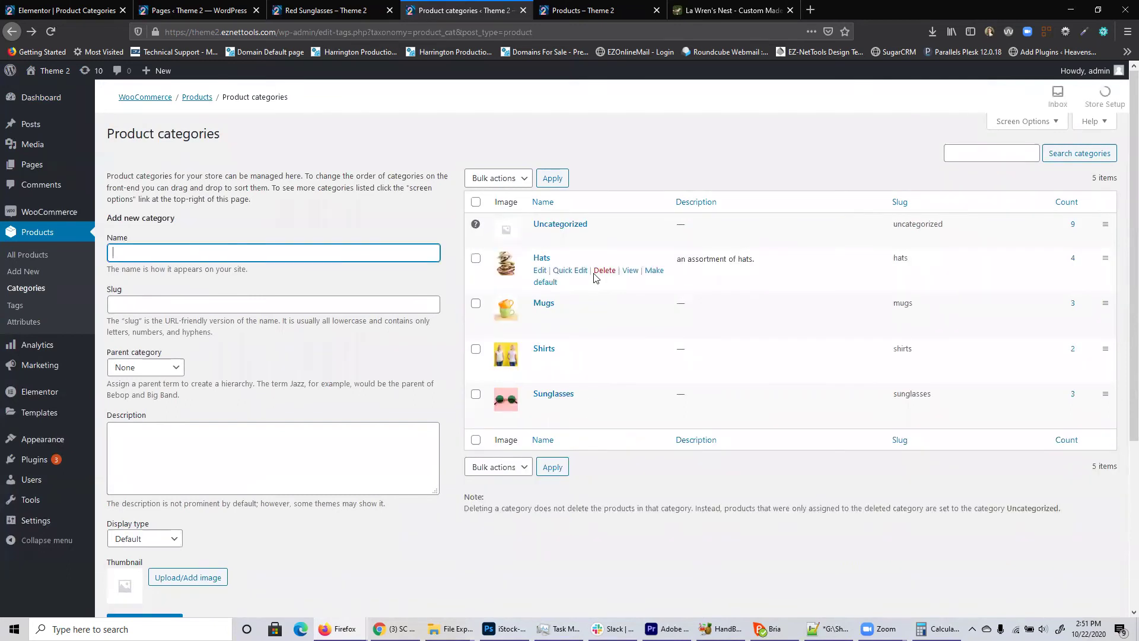
Step: Make Apparel the parent category of Hats and update it
left_click(543, 271)
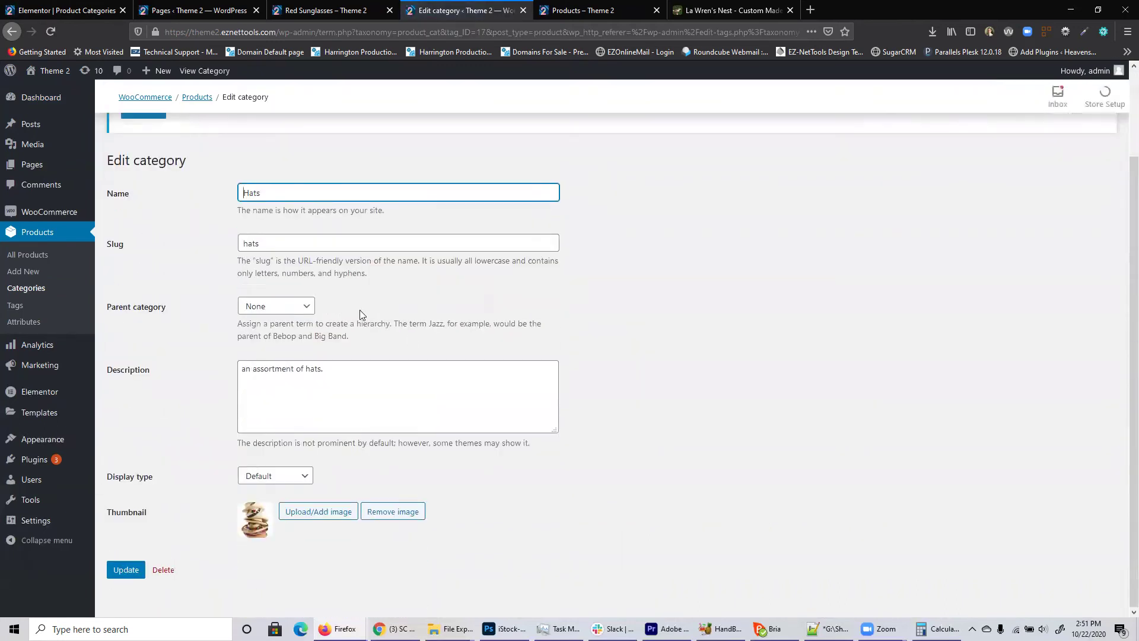
left_click(302, 308)
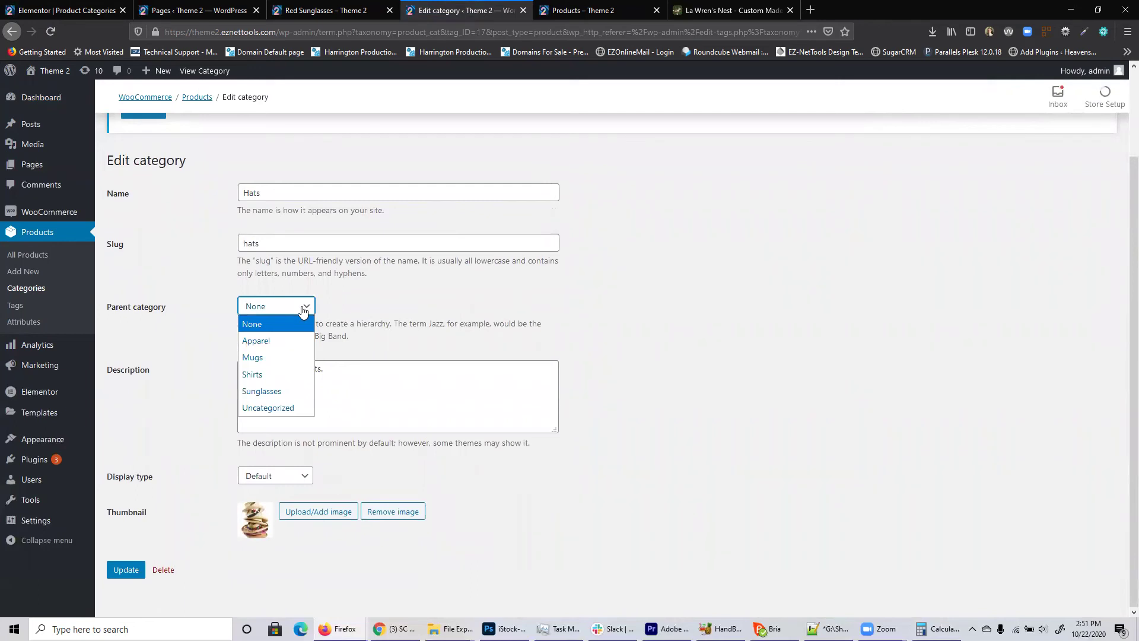
left_click(272, 343)
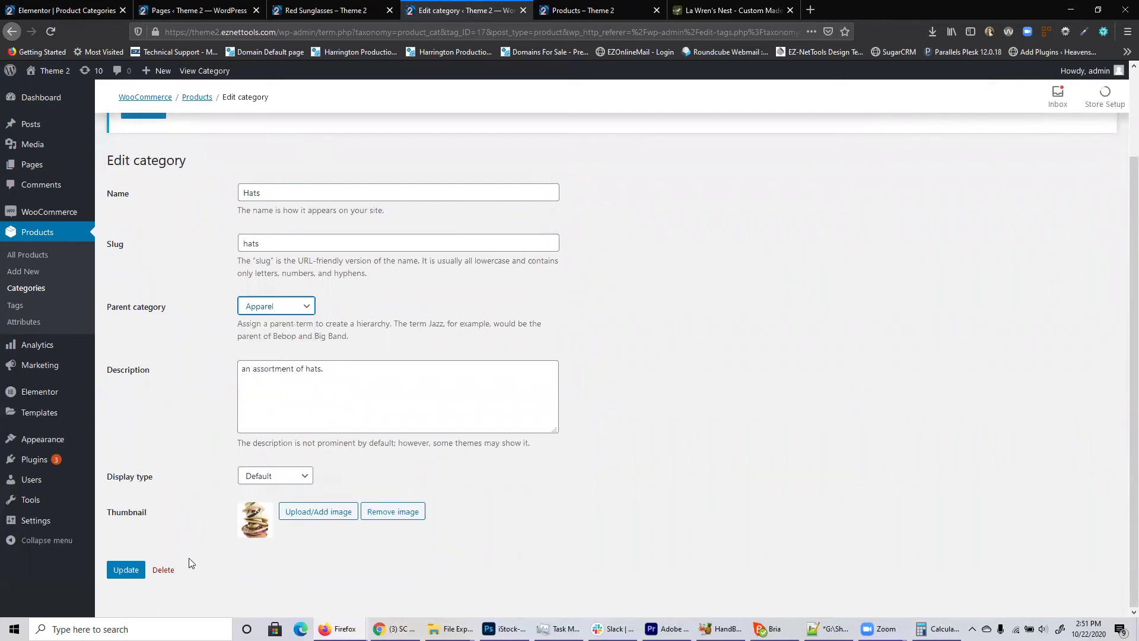
left_click(121, 573)
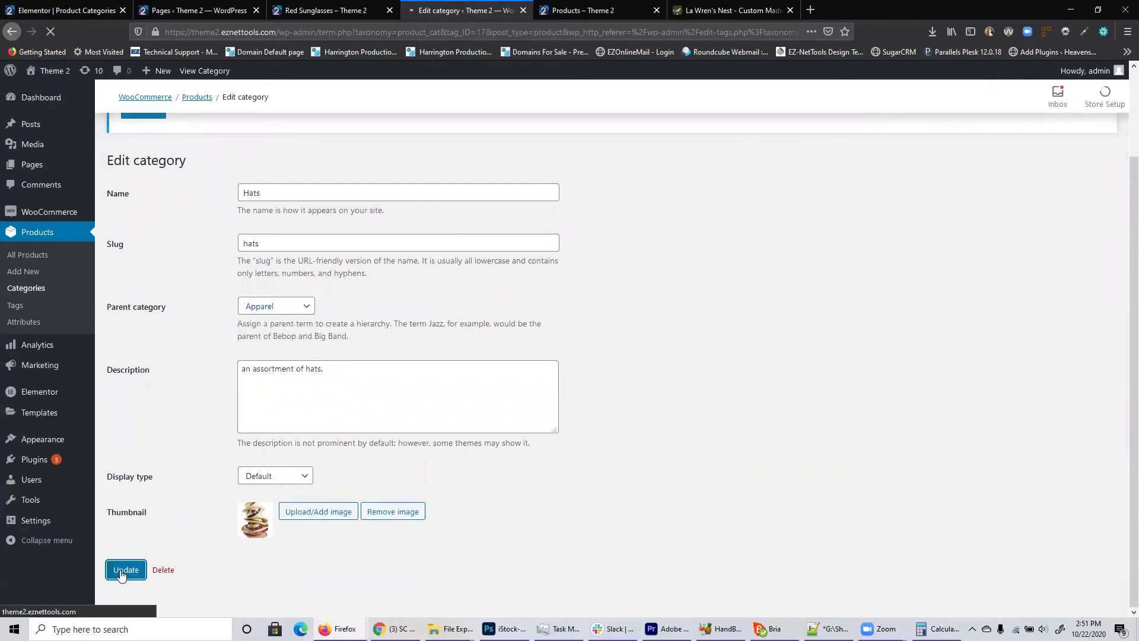
left_click(37, 289)
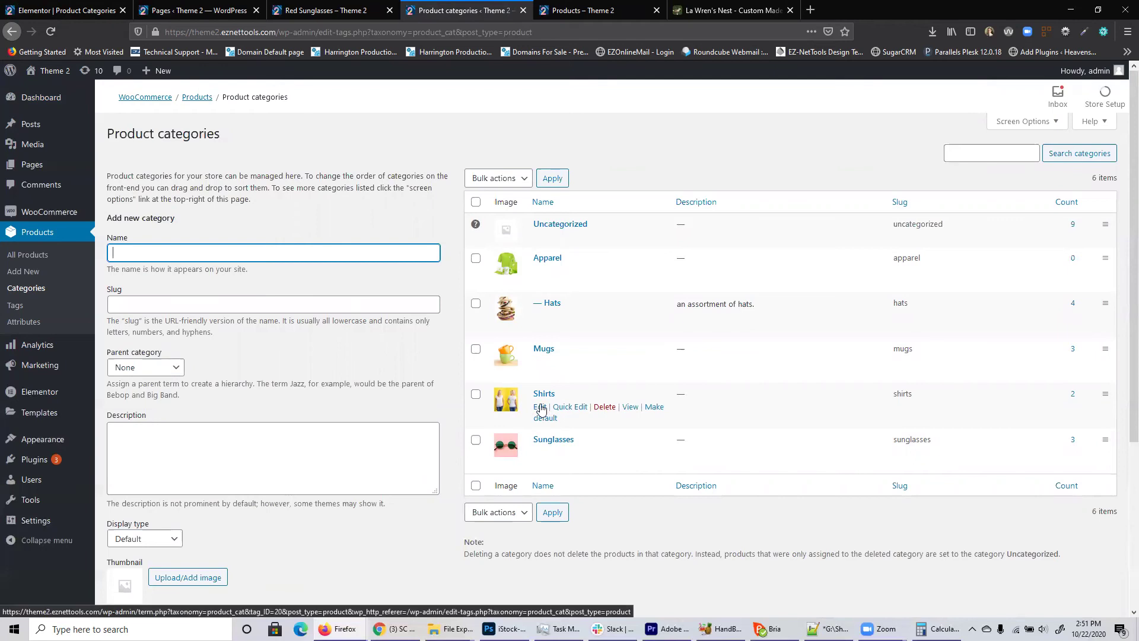
Step: Set the Shirts category's parent to Apparel and save
left_click(540, 408)
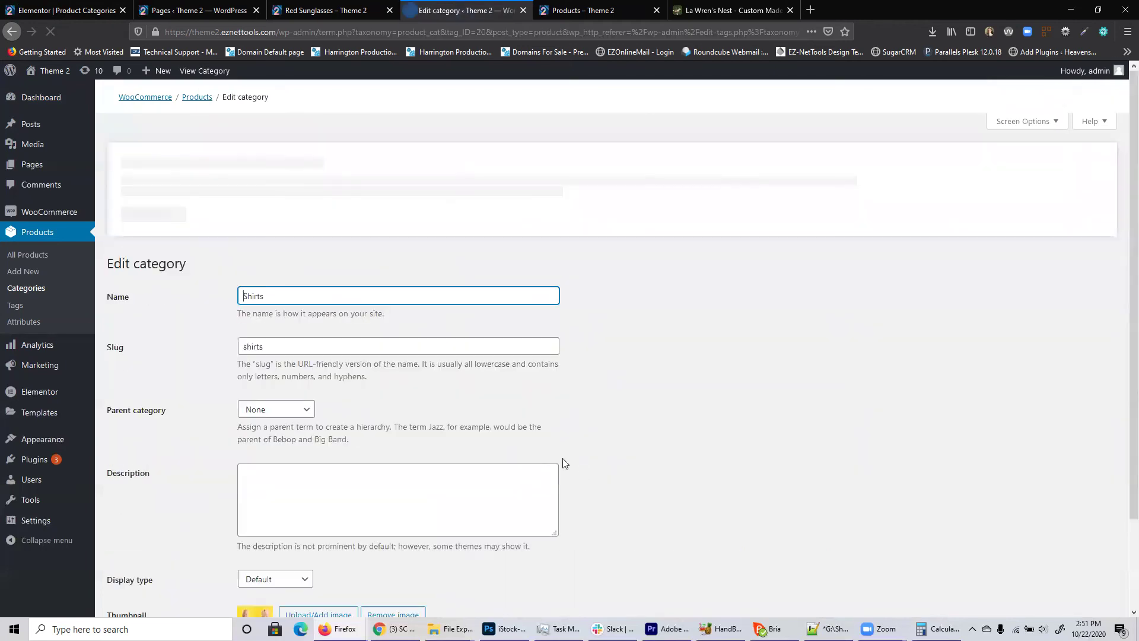
left_click(291, 410)
left_click(261, 435)
scroll(196, 504, "down", 3)
left_click(130, 571)
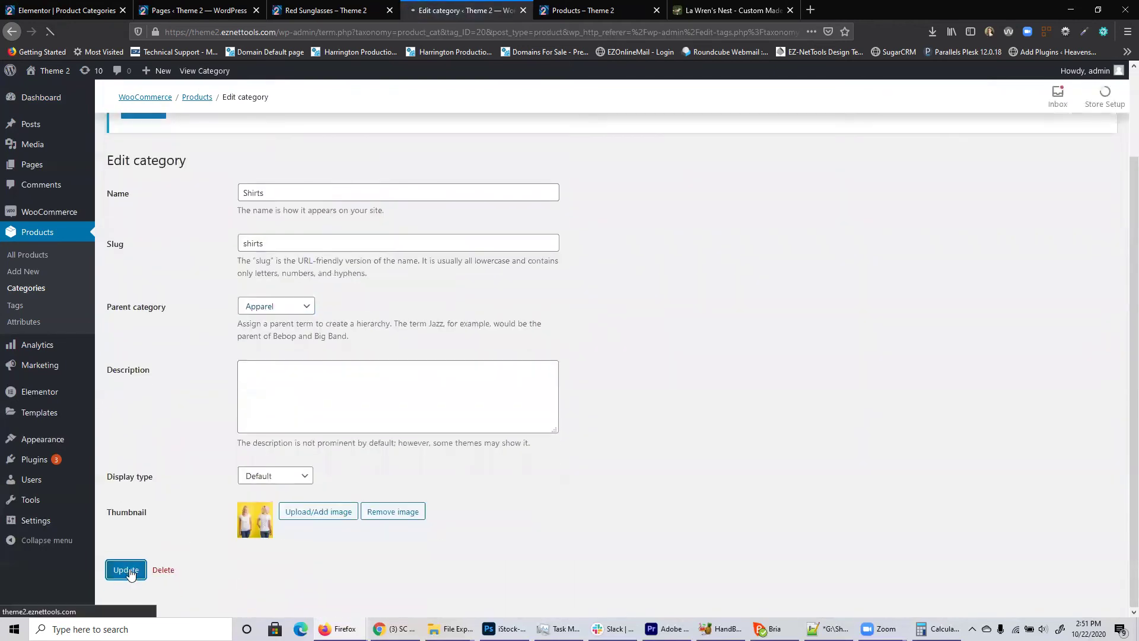
Step: Set the Sunglasses category's parent to Apparel as well and save
left_click(26, 288)
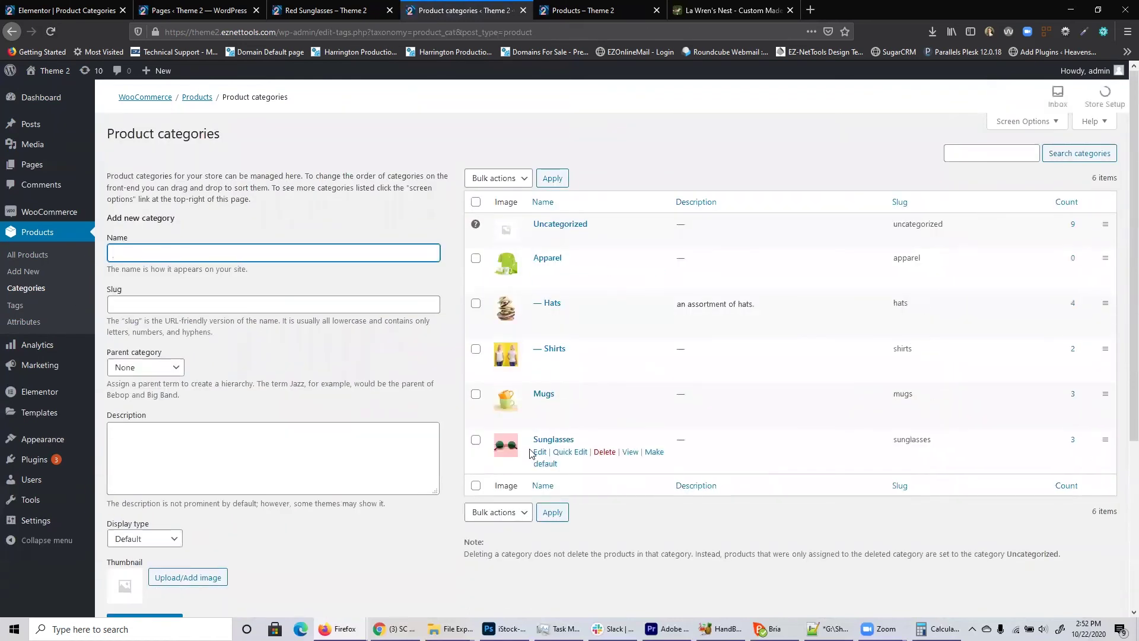
left_click(540, 457)
left_click(275, 407)
left_click(261, 445)
scroll(262, 445, "down", 3)
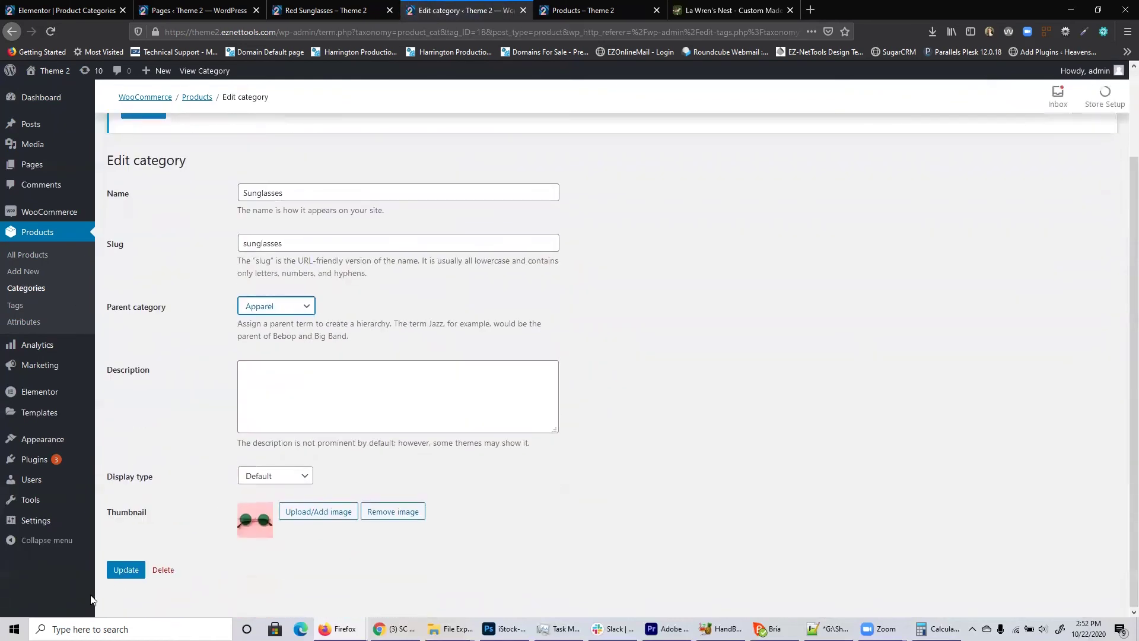
left_click(125, 571)
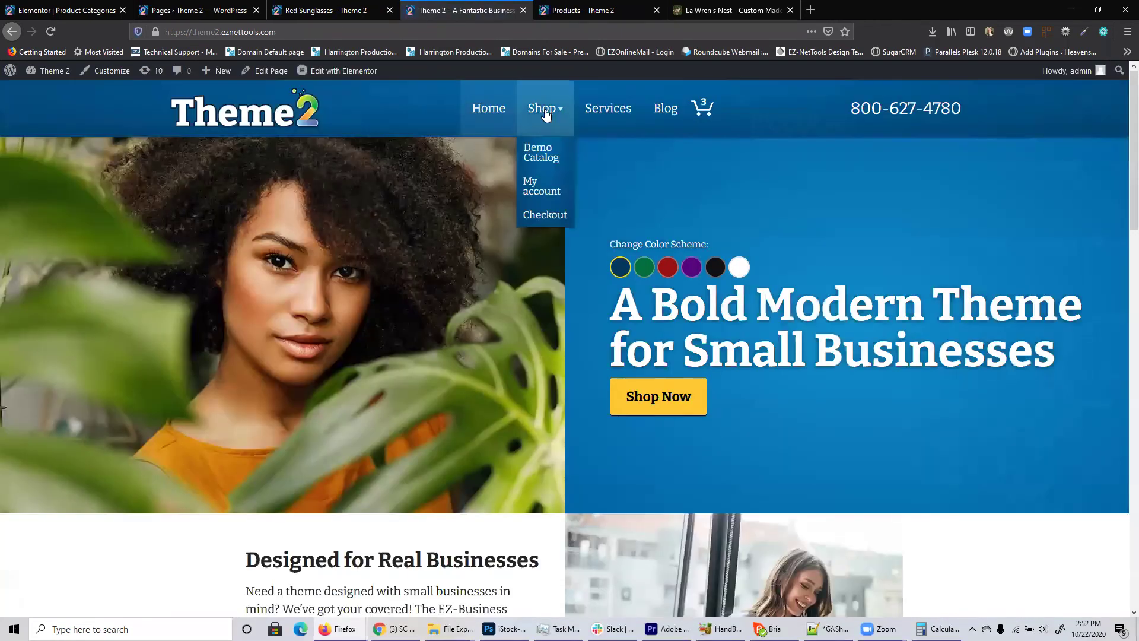
Step: Open the storefront shop and scroll through the Apparel category's 8 products
left_click(546, 113)
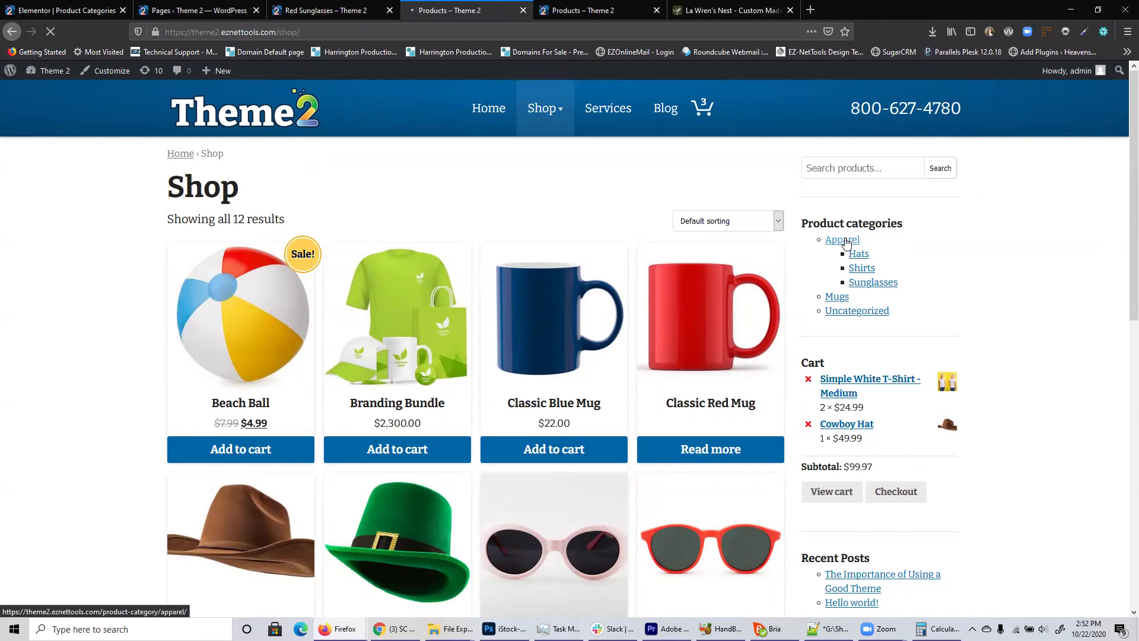
scroll(287, 252, "down", 2)
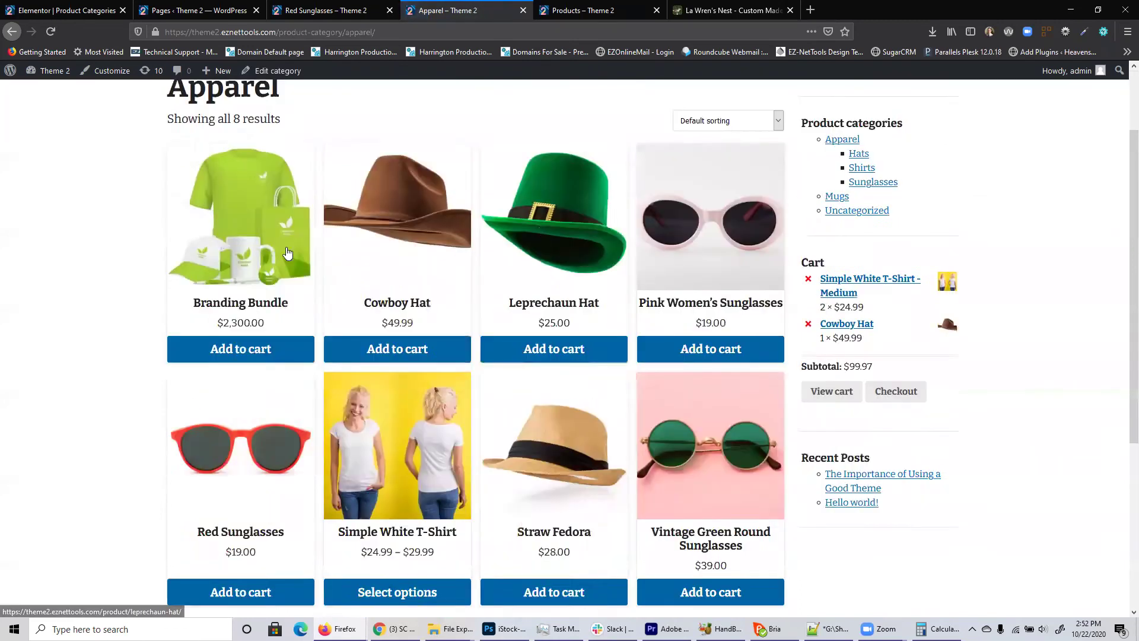
scroll(287, 252, "down", 2)
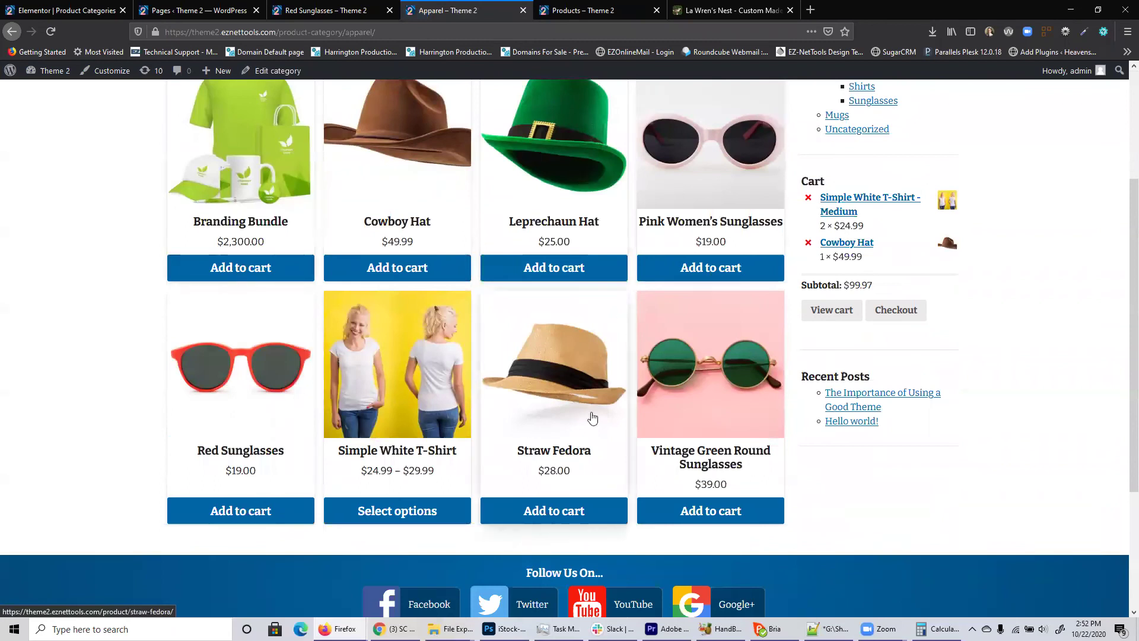
scroll(633, 405, "up", 4)
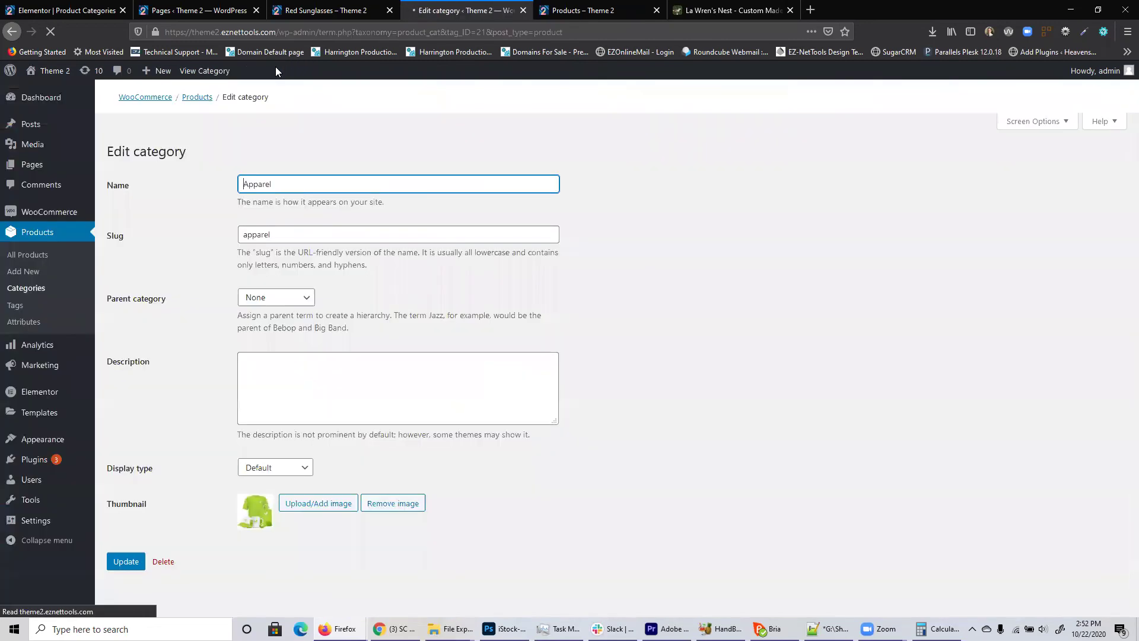
Step: Keep Apparel top-level, set its display type to Subcategories, update, and view the category
left_click(294, 306)
left_click(295, 307)
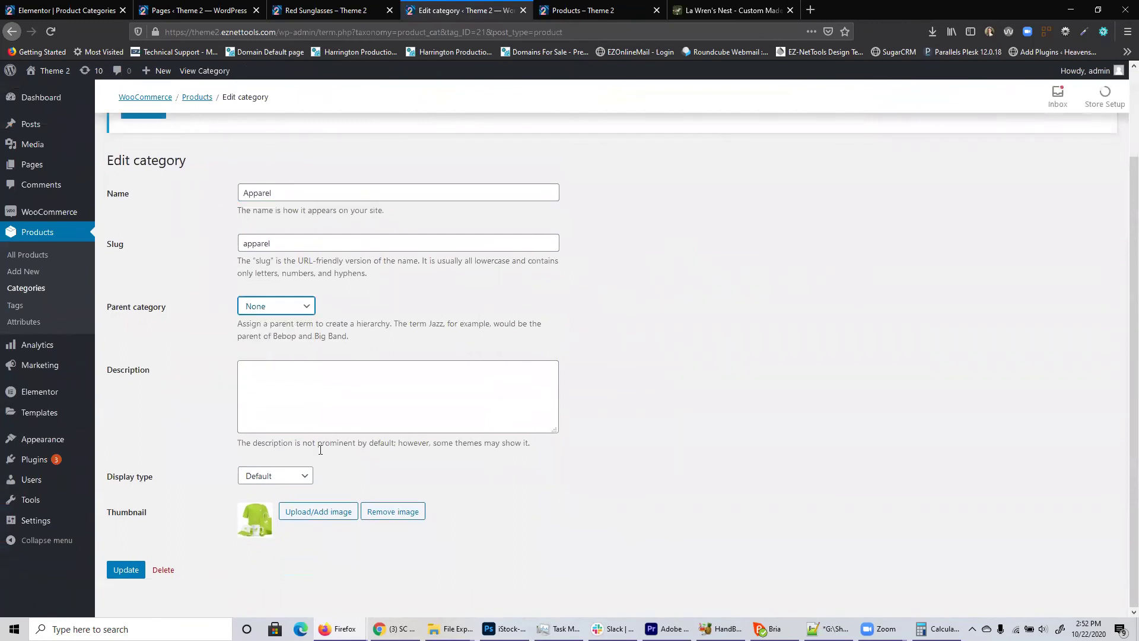
left_click(285, 484)
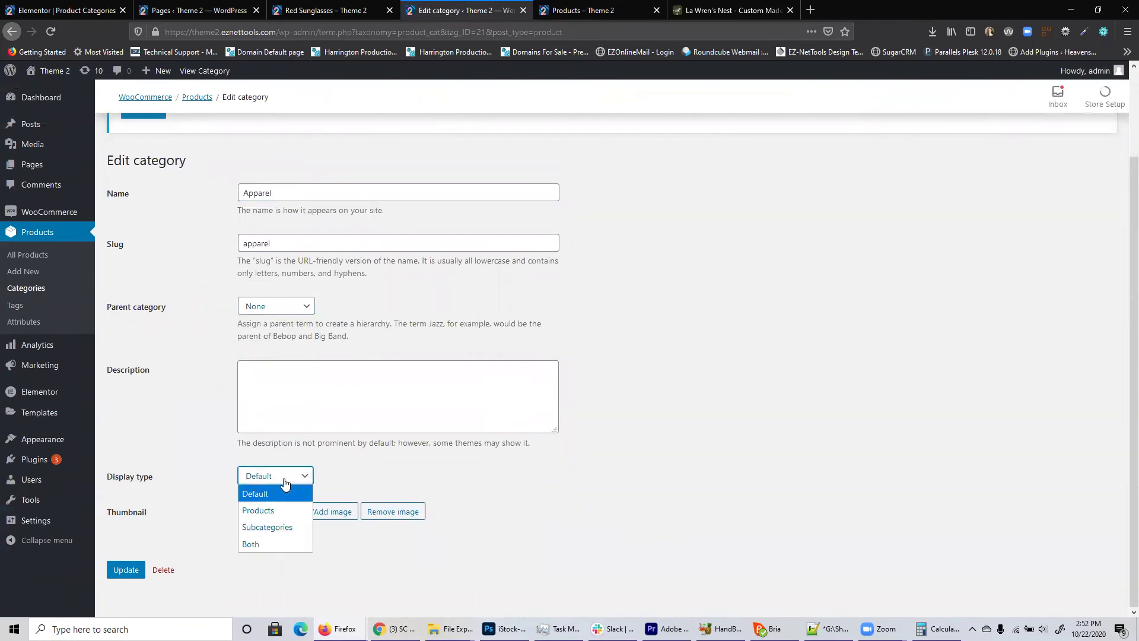
left_click(271, 528)
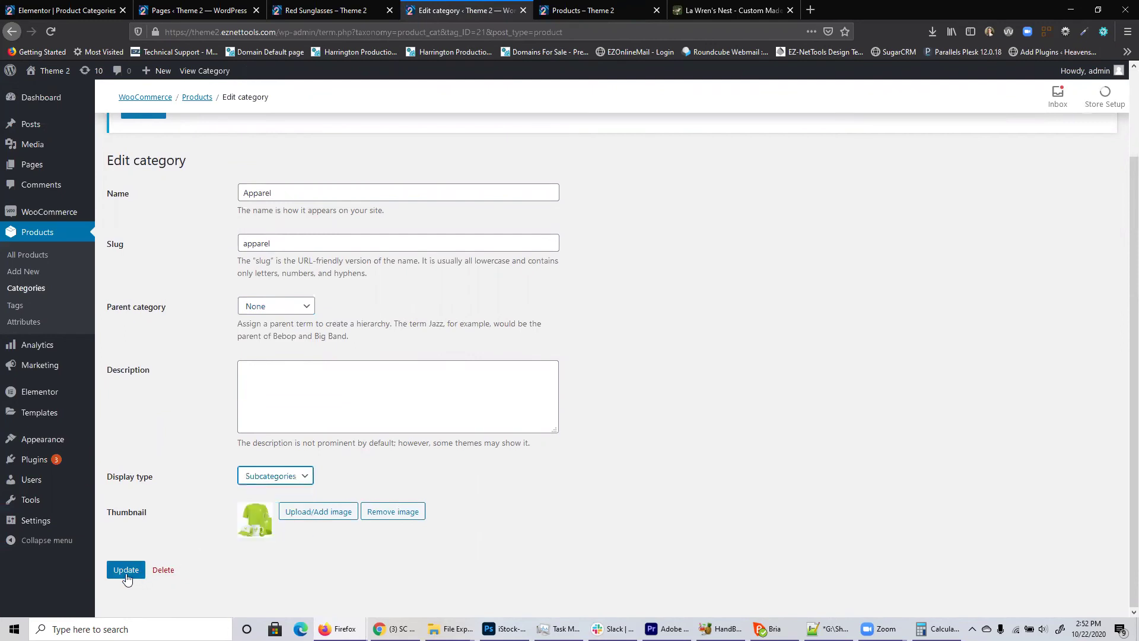
left_click(127, 571)
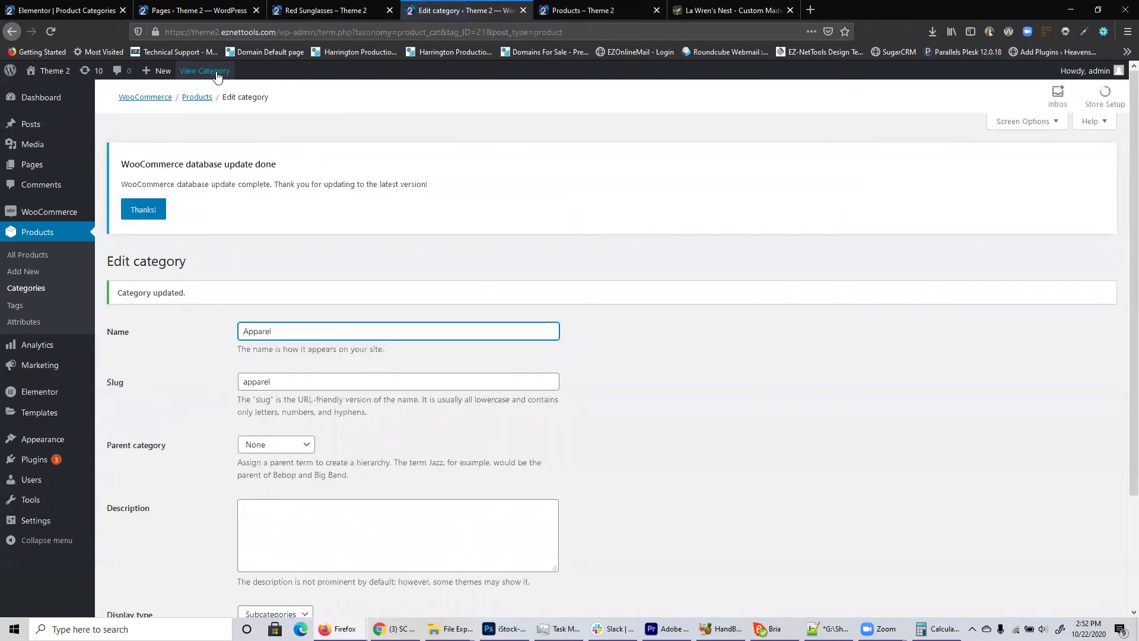
left_click(214, 72)
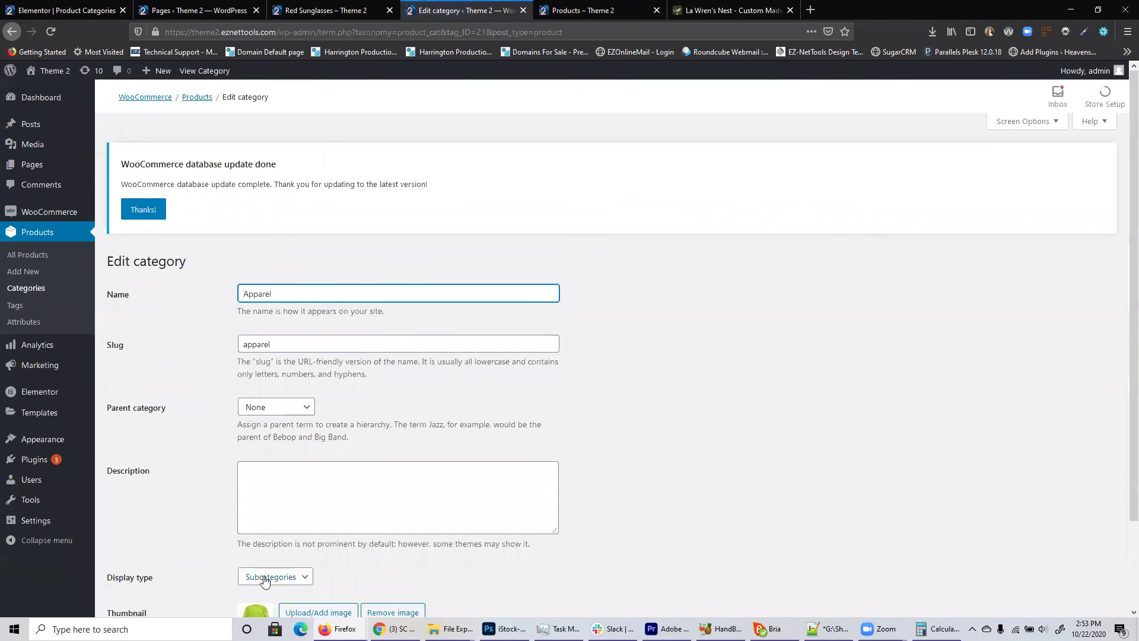
Step: Change Apparel's display type back to Default, update it, and open the storefront homepage
left_click(266, 580)
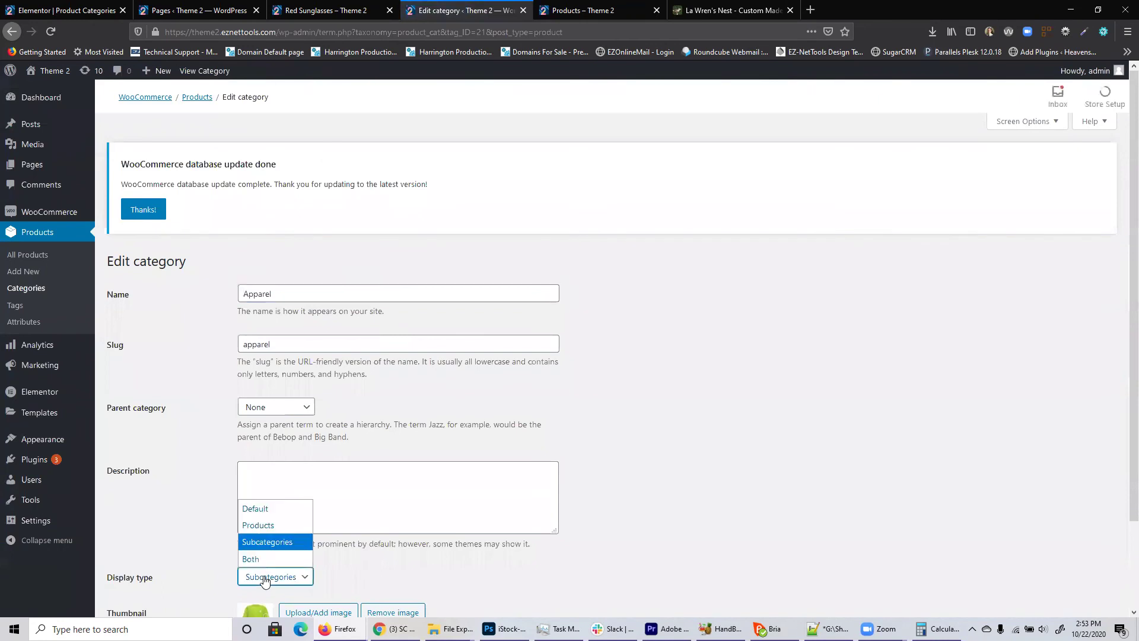
left_click(268, 504)
scroll(197, 502, "down", 2)
left_click(132, 575)
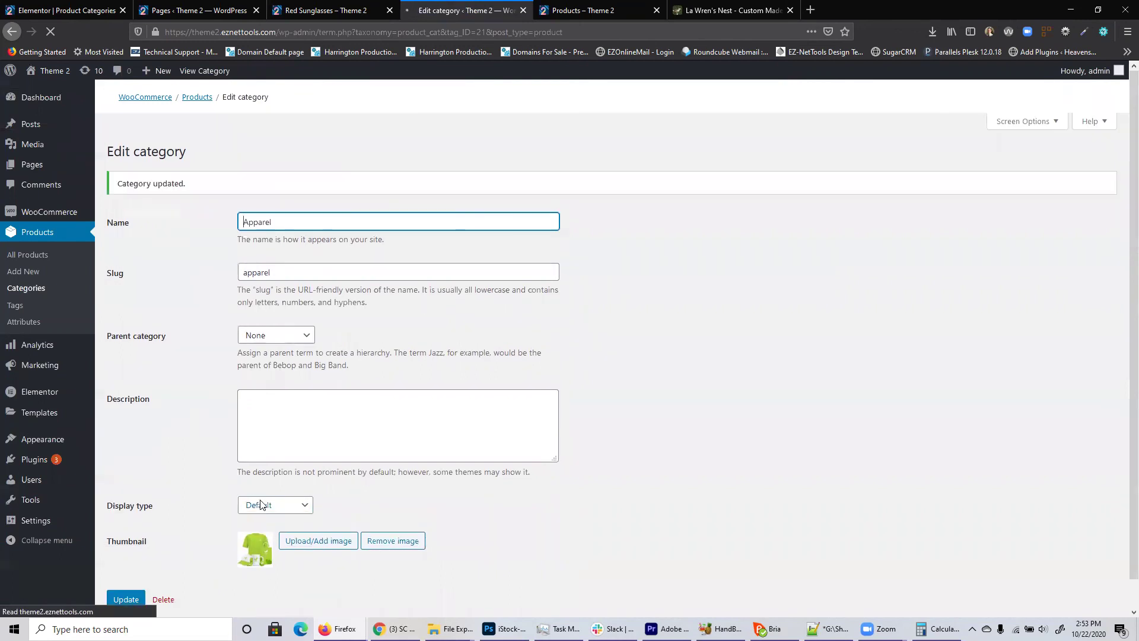
mouse_move(68, 220)
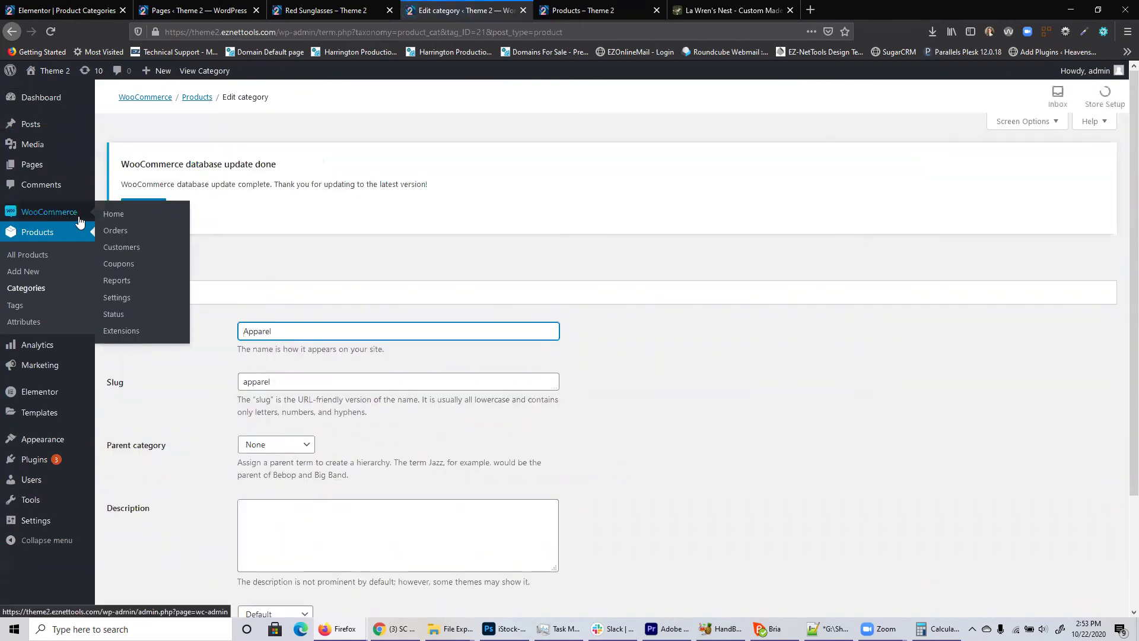
left_click(125, 301)
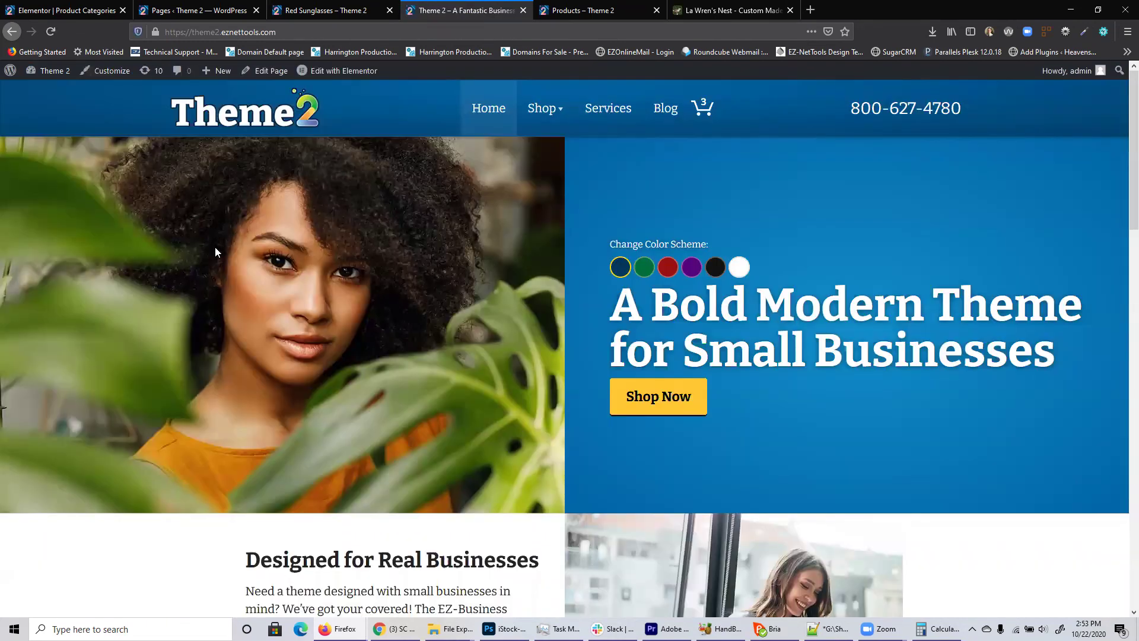
Step: In the Customizer's Product Catalog, set Category display to show subcategories and preview Apparel
left_click(112, 77)
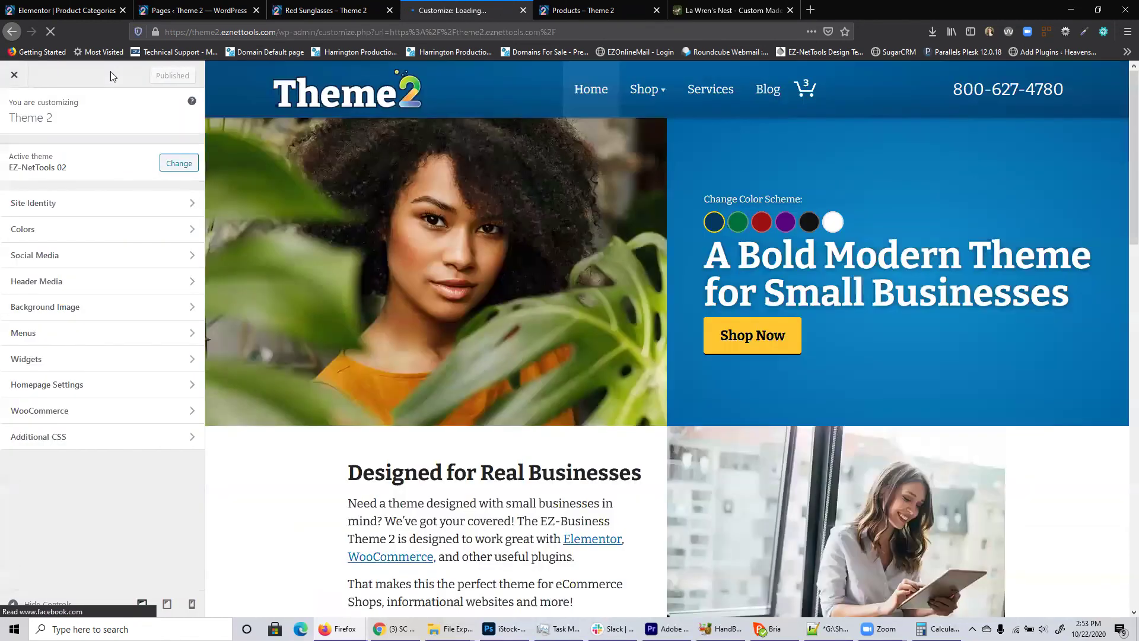
left_click(90, 414)
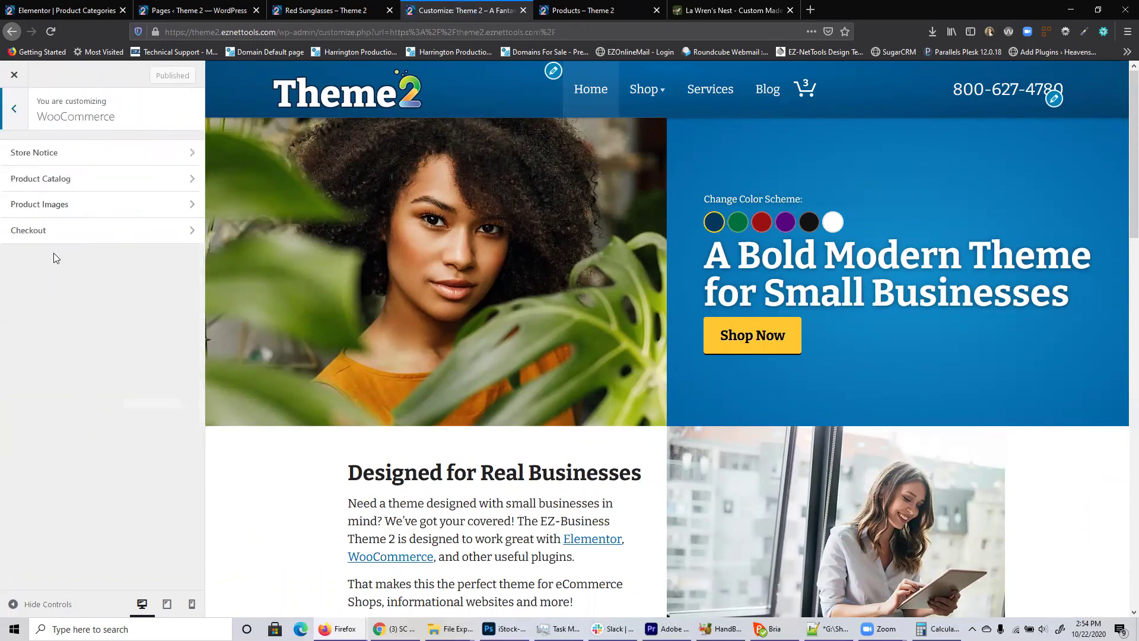
left_click(51, 185)
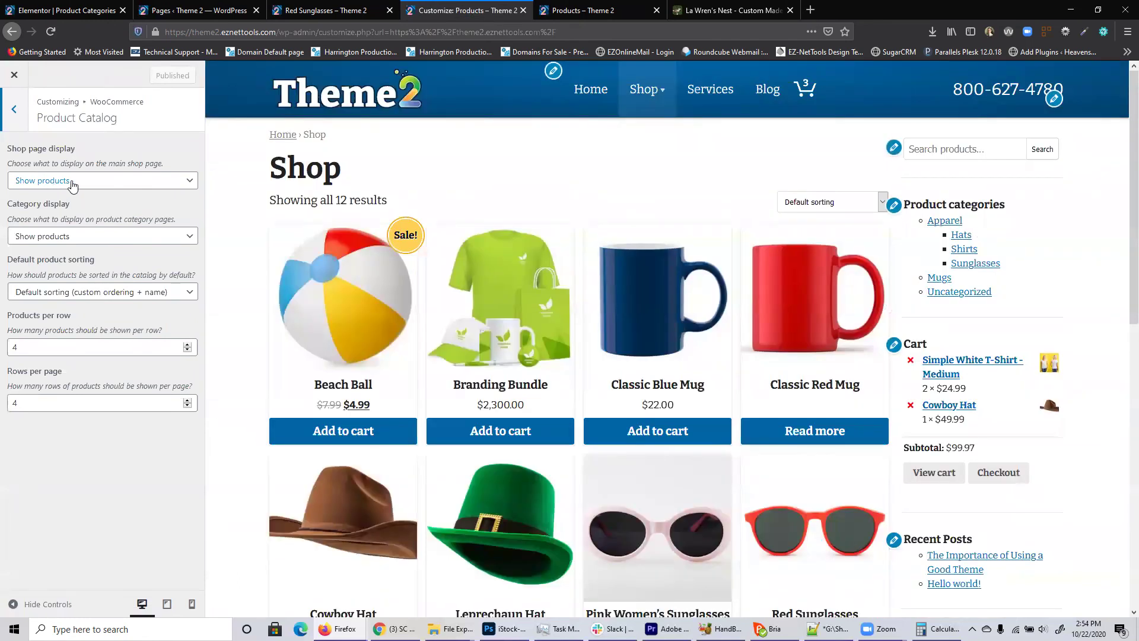
left_click(89, 237)
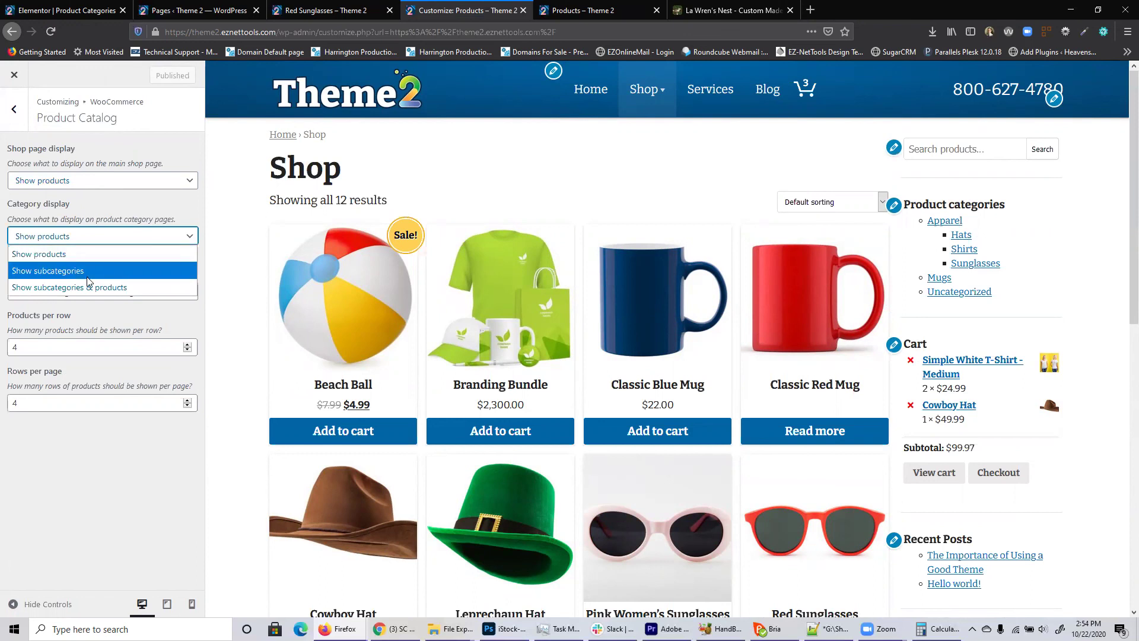
left_click(92, 274)
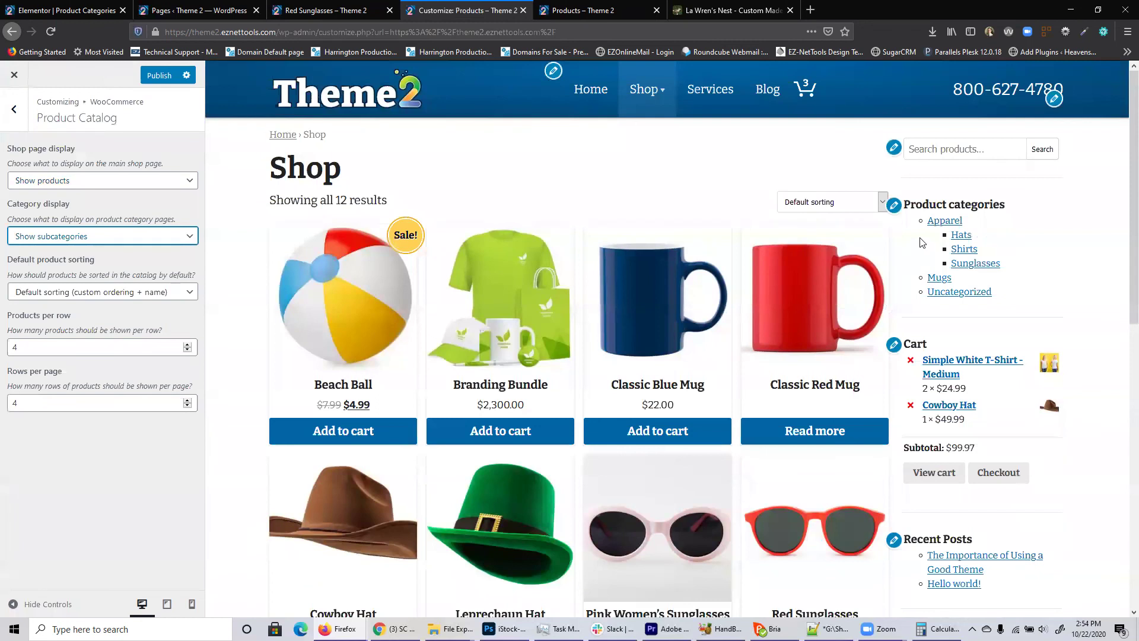
left_click(943, 222)
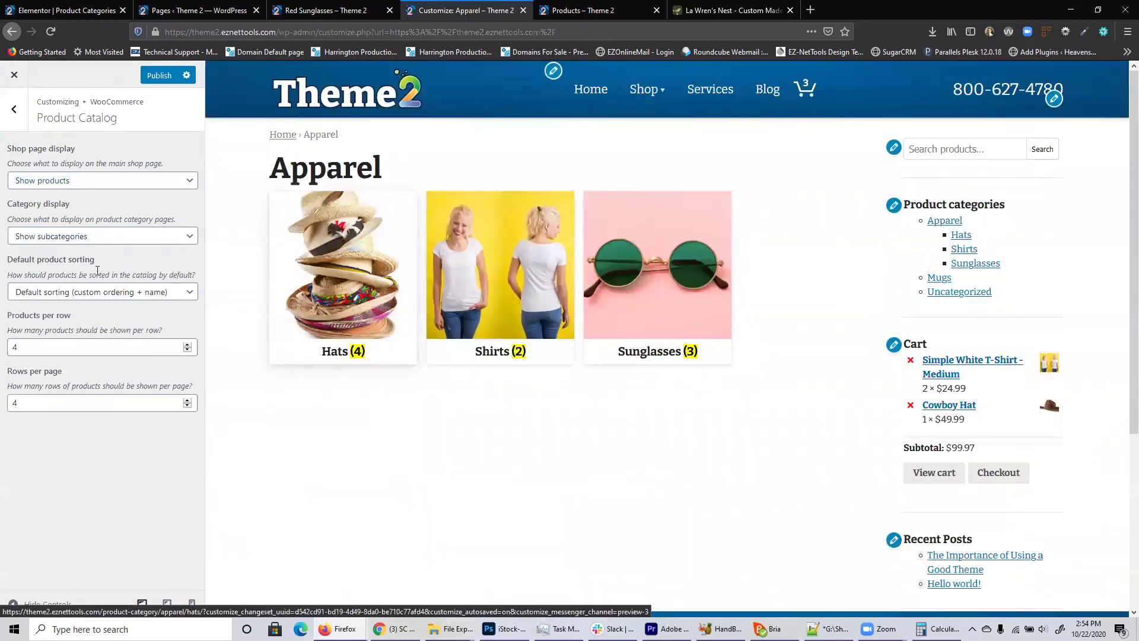
Step: Change Category display to 'Show subcategories & products' and check the Apparel preview
left_click(83, 237)
left_click(85, 290)
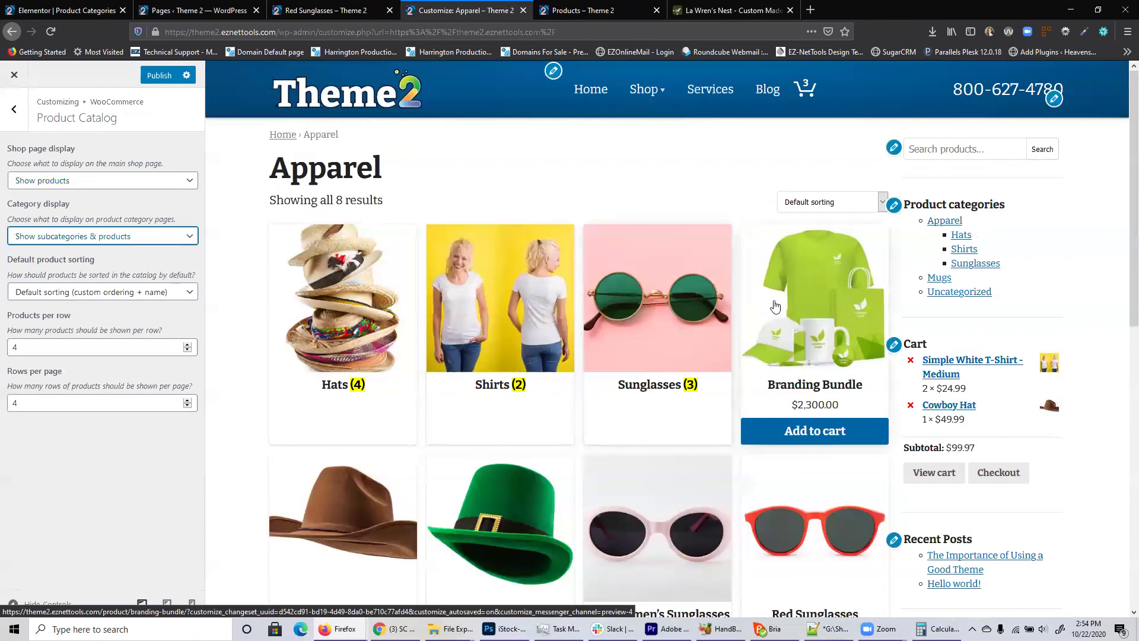
scroll(775, 306, "down", 4)
scroll(697, 433, "down", 2)
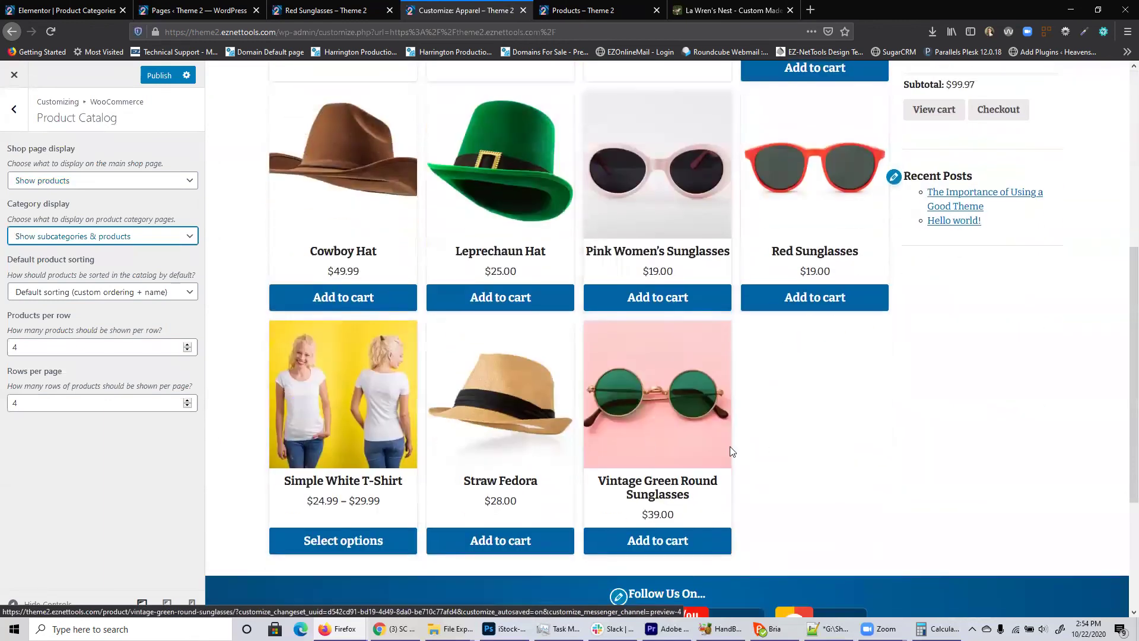
scroll(742, 442, "up", 6)
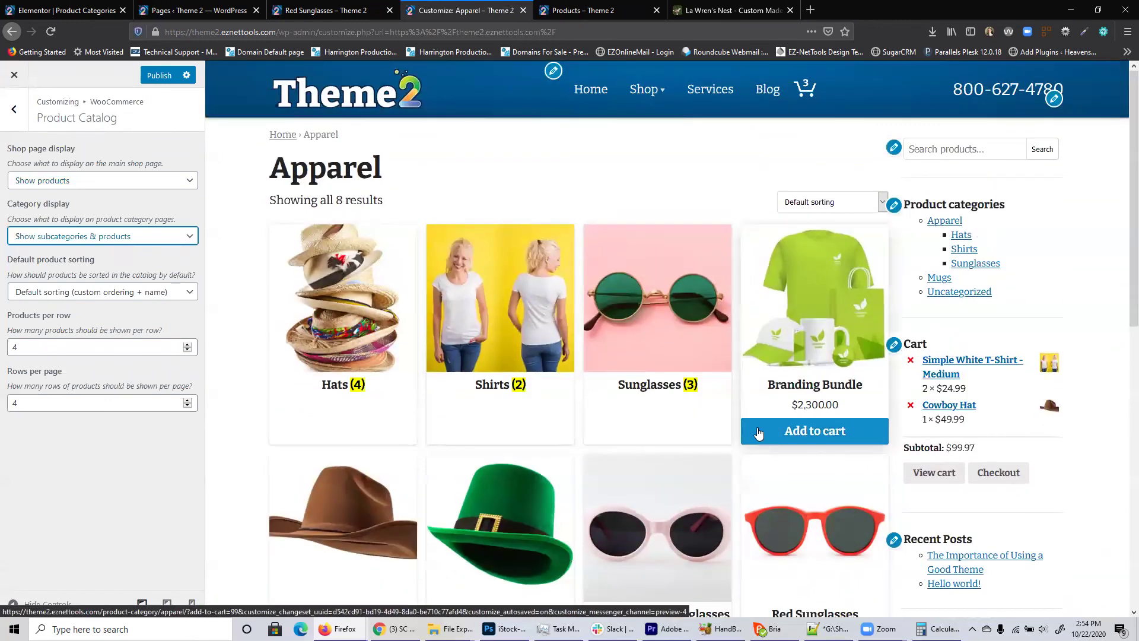